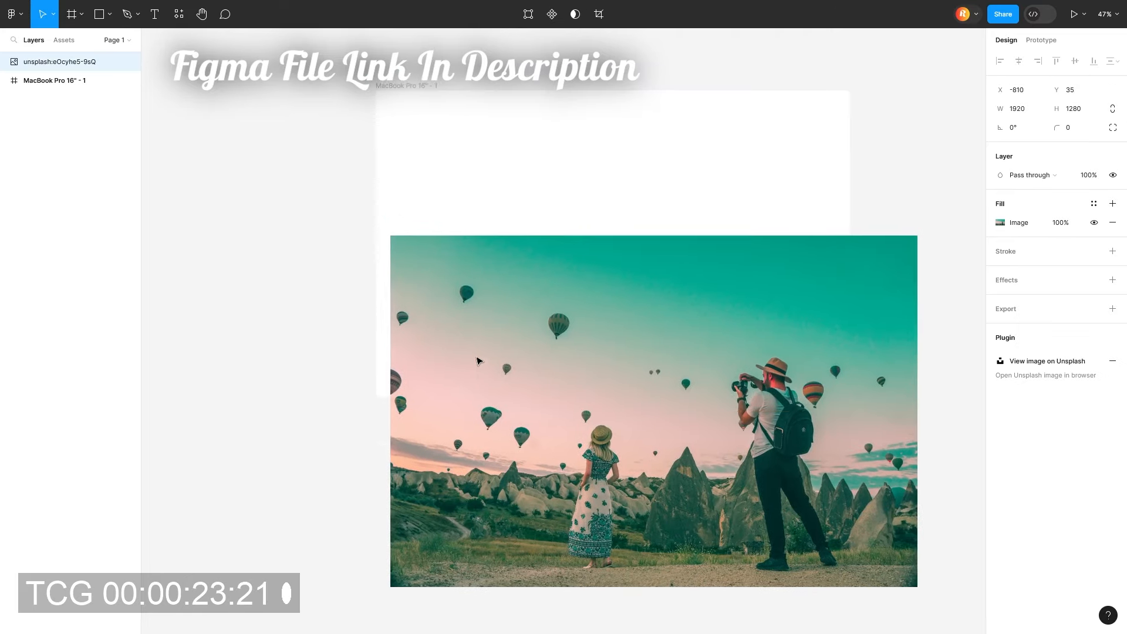
Scale the balloon photo to 1728 × 1117 so it covers the MacBook Pro 16" frame, and nest it inside that frame
{"action": "left_click_drag", "start_coordinate": [904, 442], "coordinate": [851, 398]}
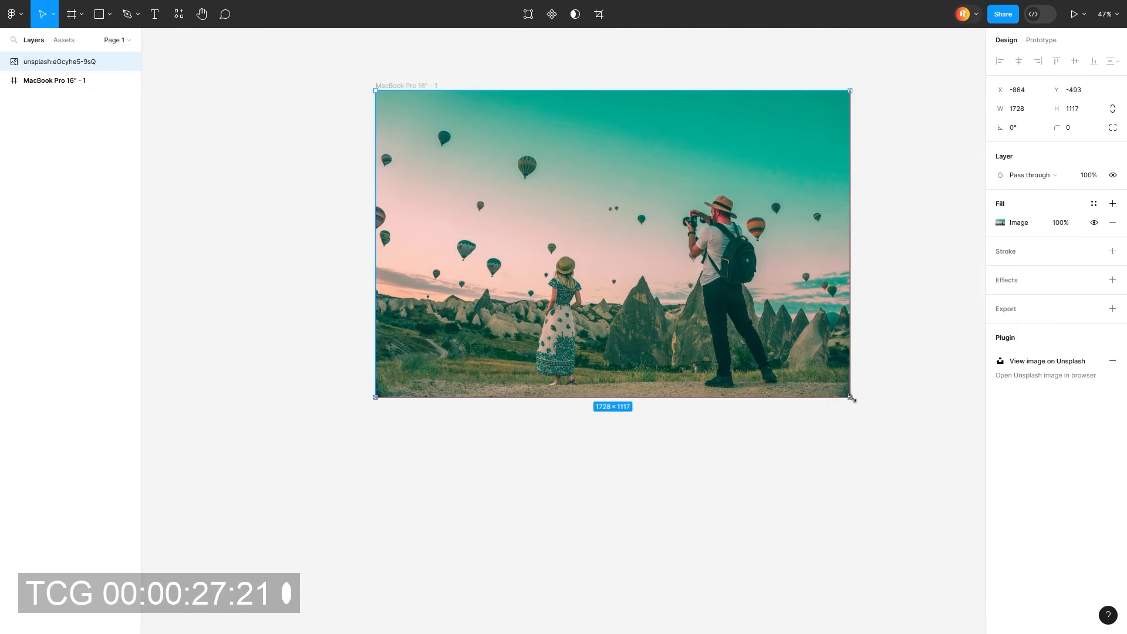
{"action": "scroll", "coordinate": [682, 339], "scroll_direction": "up", "scroll_amount": 3}
{"action": "mouse_move", "coordinate": [48, 74]}
{"action": "left_mouse_down"}
{"action": "mouse_move", "coordinate": [51, 99]}
{"action": "mouse_move", "coordinate": [33, 63]}
{"action": "left_mouse_up"}
{"action": "scroll", "coordinate": [518, 244], "scroll_direction": "up", "scroll_amount": 2}
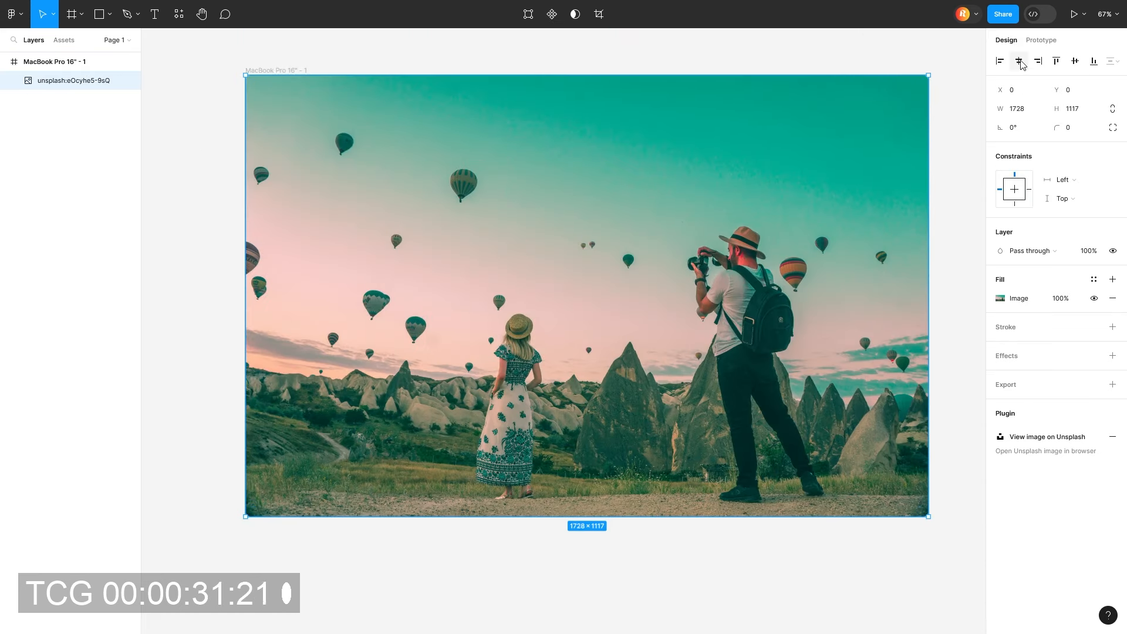
{"action": "left_click", "coordinate": [949, 216]}
Add a "Travel" text layer in the frame's upper-left corner and colour it FFFFFF
{"action": "scroll", "coordinate": [948, 217], "scroll_direction": "up", "scroll_amount": 2}
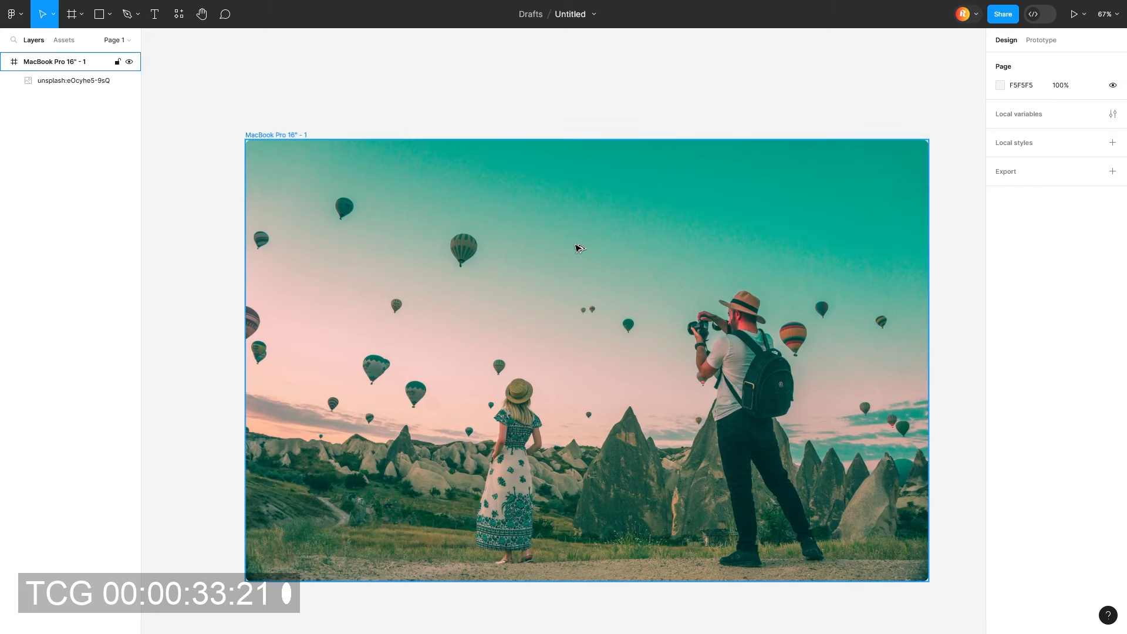
{"action": "scroll", "coordinate": [576, 247], "scroll_direction": "left", "scroll_amount": 1}
{"action": "left_click", "coordinate": [154, 14]}
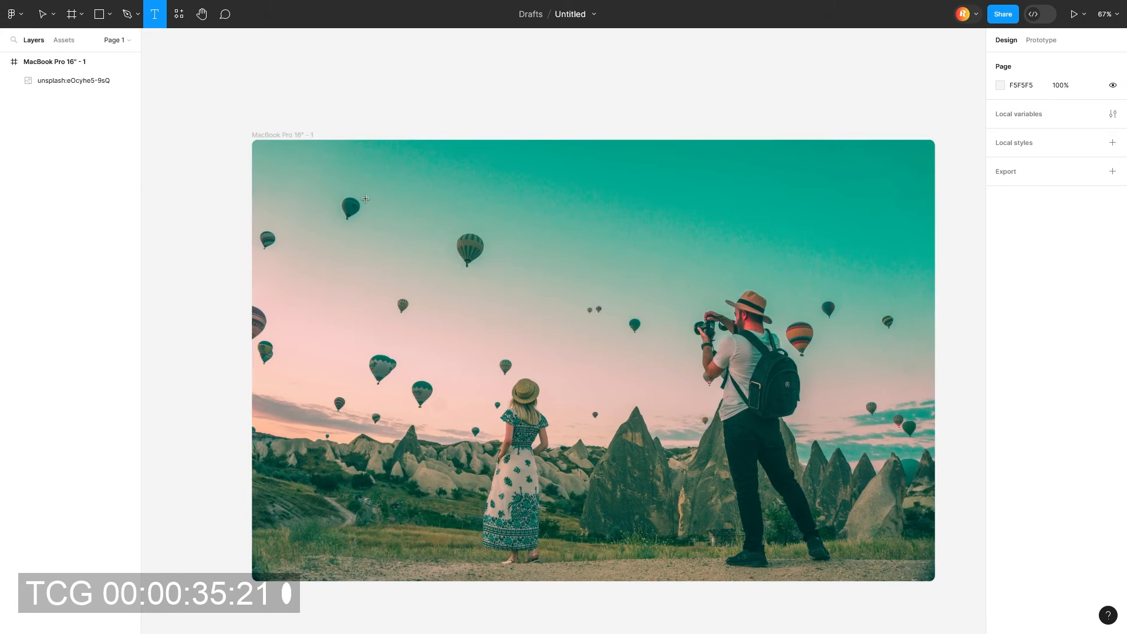
{"action": "left_click", "coordinate": [284, 164]}
{"action": "left_click", "coordinate": [1000, 421]}
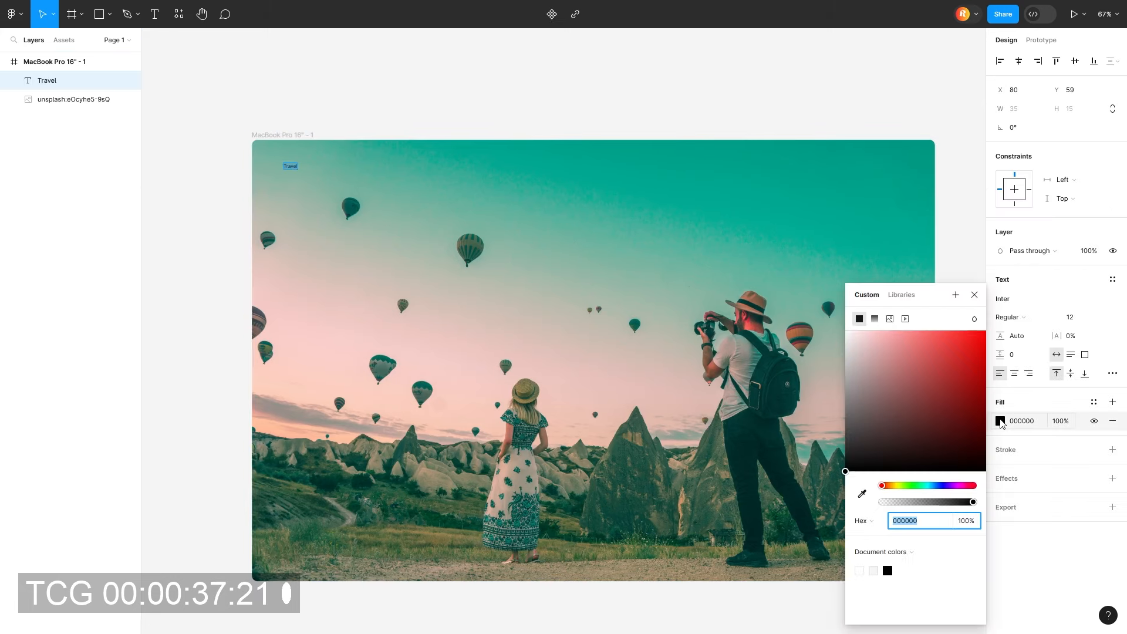
{"action": "type", "text": "FFFFFF"}
{"action": "key", "text": "Return"}
Set the Travel logo text to size 32 with the Black font weight
{"action": "left_click", "coordinate": [1070, 319]}
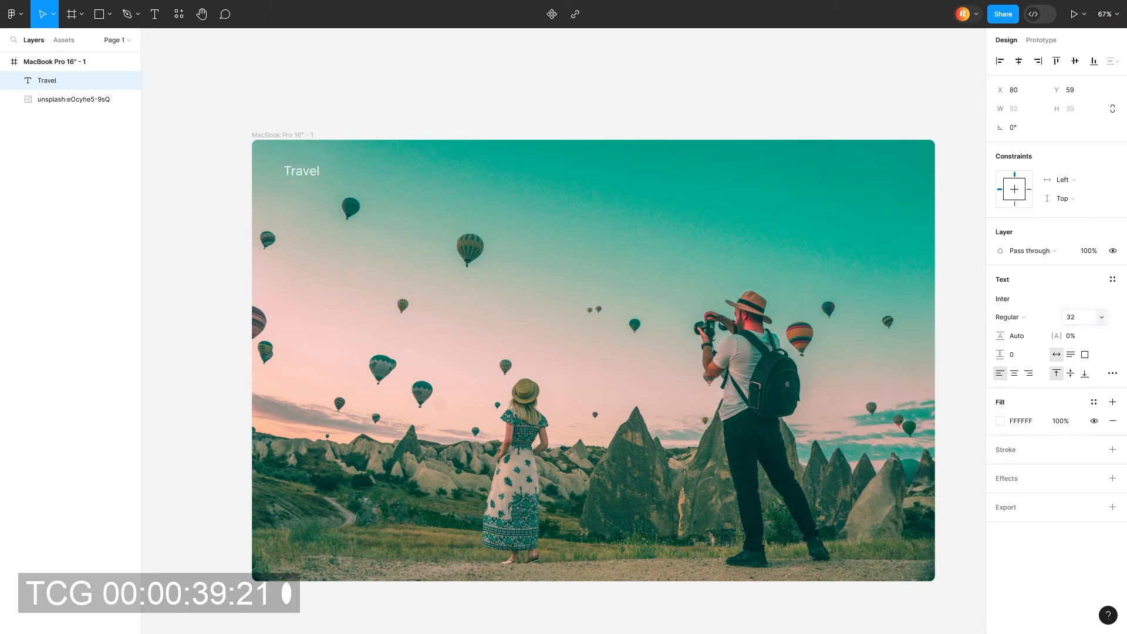
{"action": "left_click", "coordinate": [1010, 318]}
{"action": "left_click", "coordinate": [1010, 387]}
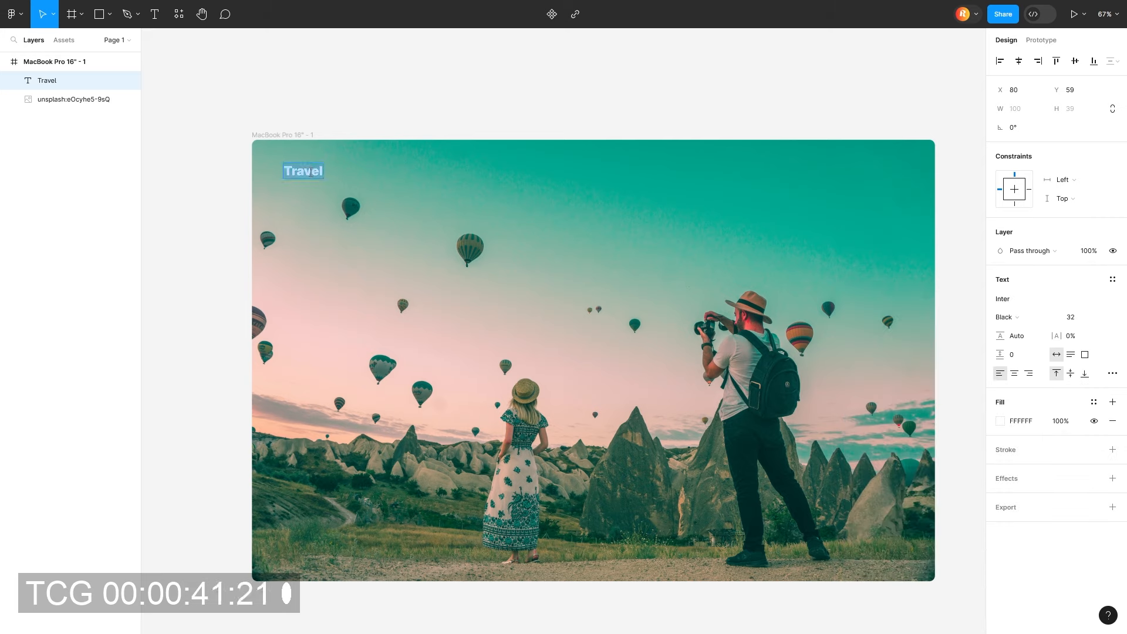
Add a "Home" text layer in the header to the right of the logo and shift it slightly left
{"action": "key", "text": "t"}
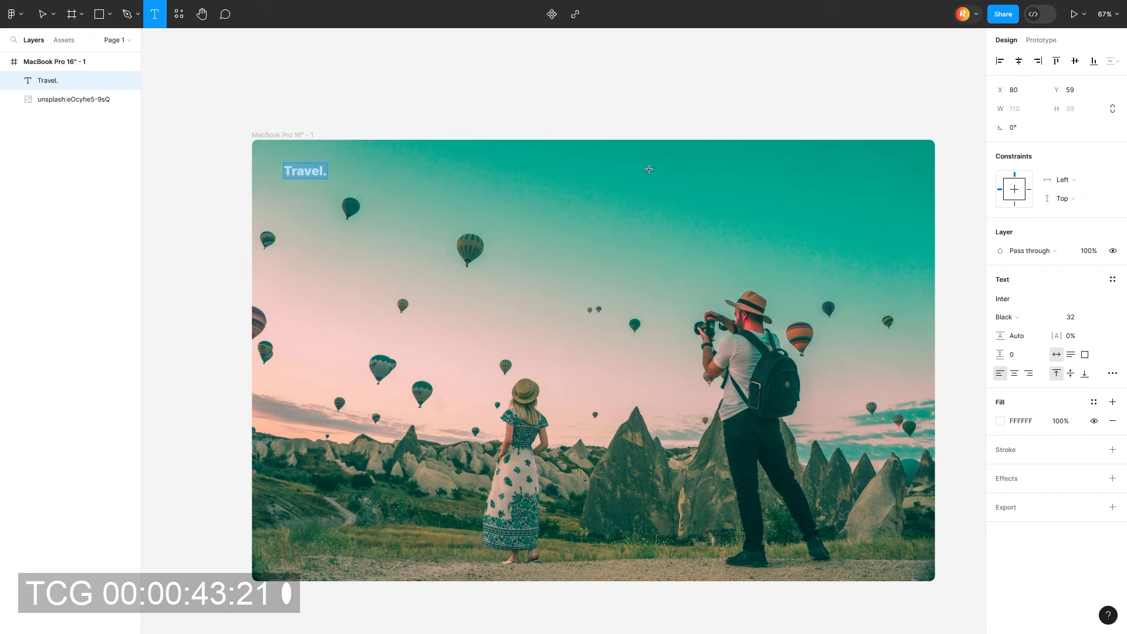
{"action": "left_click", "coordinate": [647, 176]}
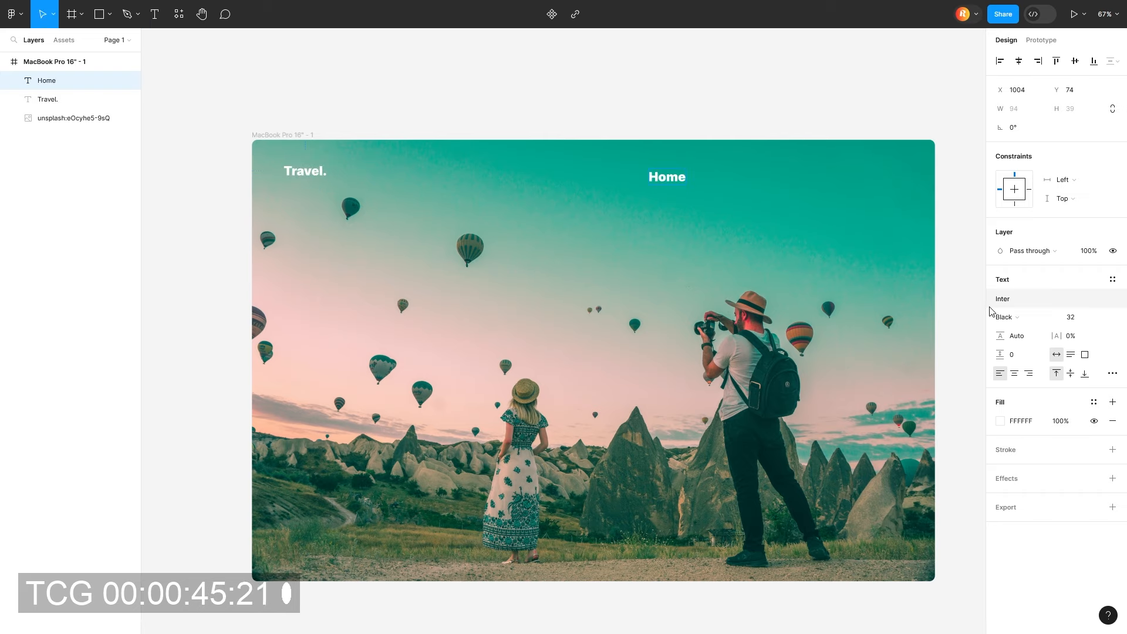
{"action": "left_click", "coordinate": [608, 187]}
{"action": "left_click_drag", "start_coordinate": [659, 180], "coordinate": [614, 177]}
Duplicate the Home text to its right to make the "About" and "Gallary" navigation links
{"action": "left_click_drag", "start_coordinate": [618, 175], "coordinate": [752, 177], "text": "alt"}
{"action": "double_click", "coordinate": [683, 175]}
{"action": "type", "text": "About"}
{"action": "left_click", "coordinate": [687, 164]}
{"action": "key", "text": "ctrl+z"}
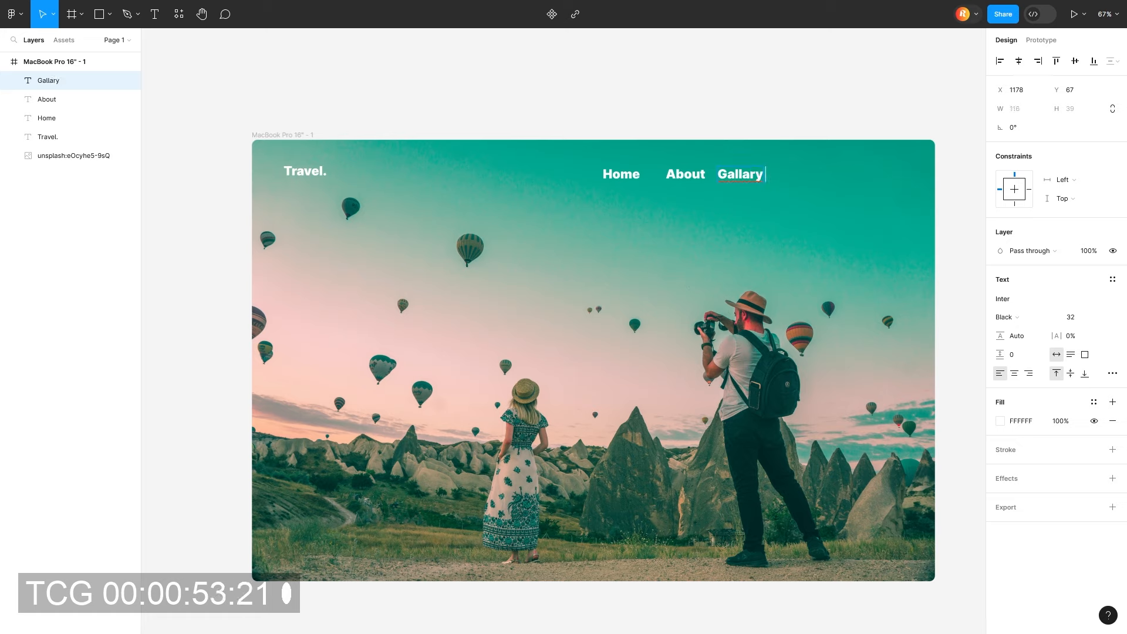
Correct the "Gallary" spelling to "Gallery" and duplicate that link to its right as "Feature"
{"action": "right_click", "coordinate": [730, 190]}
{"action": "left_click", "coordinate": [776, 186]}
{"action": "left_click_drag", "start_coordinate": [740, 177], "coordinate": [812, 176], "text": "alt"}
{"action": "left_click", "coordinate": [835, 156]}
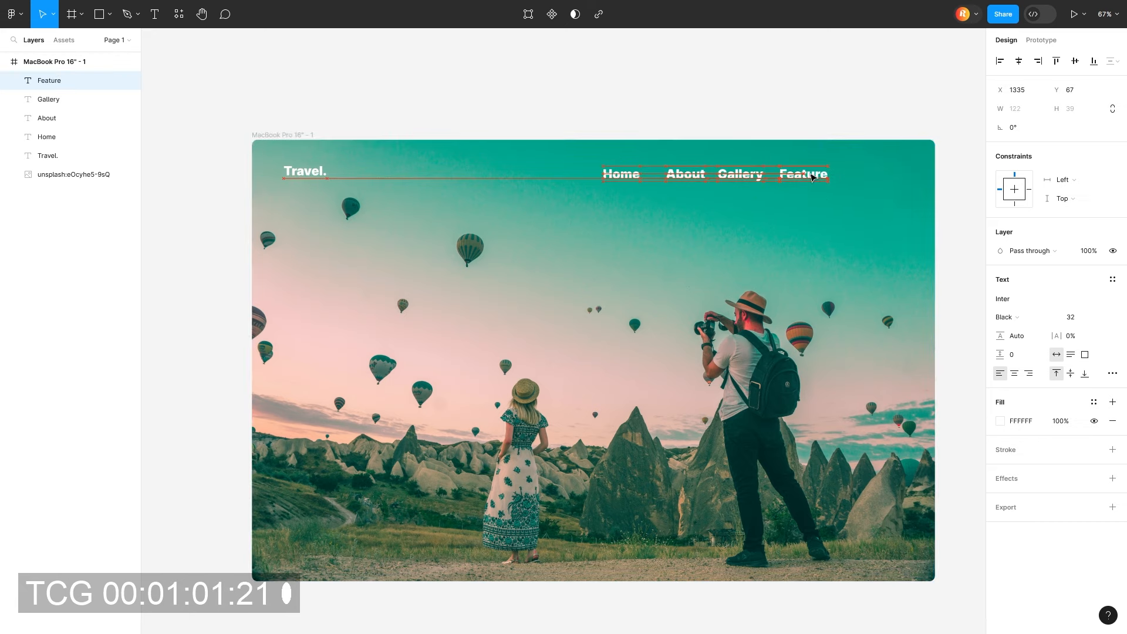
Select the Home, About, Gallery and Feature links and distribute their horizontal spacing evenly
{"action": "left_click", "coordinate": [740, 176], "text": "shift"}
{"action": "left_click", "coordinate": [685, 176], "text": "shift"}
{"action": "left_click", "coordinate": [581, 176]}
{"action": "left_click", "coordinate": [628, 179], "text": "shift"}
{"action": "left_click", "coordinate": [695, 180], "text": "shift"}
{"action": "left_click", "coordinate": [745, 180], "text": "shift"}
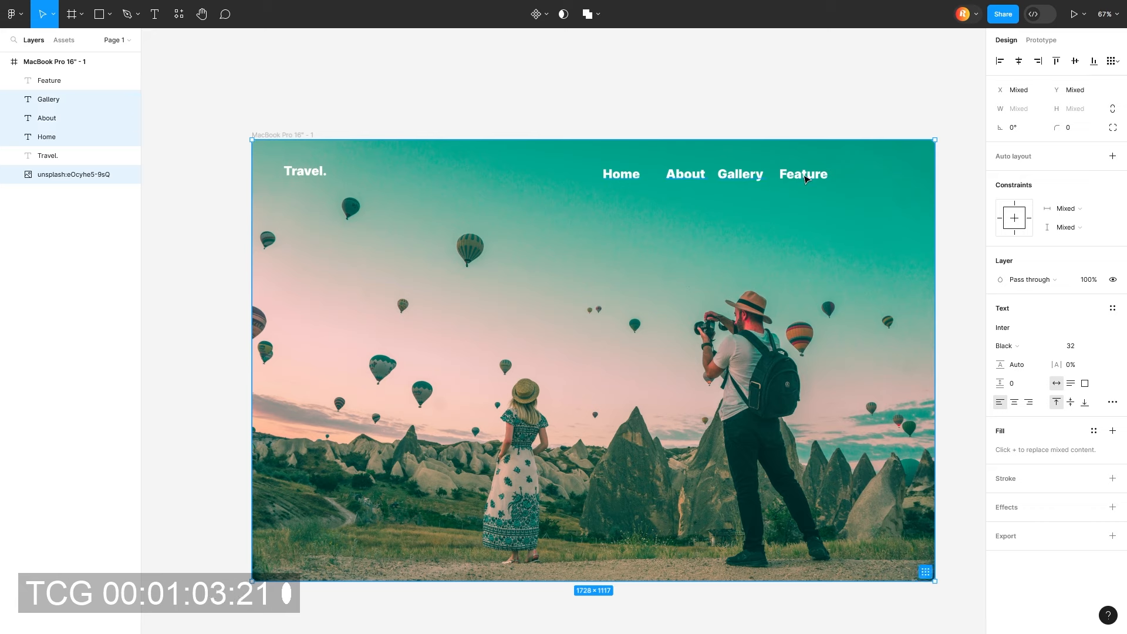
{"action": "left_click", "coordinate": [806, 176], "text": "shift"}
{"action": "left_click", "coordinate": [866, 164], "text": "shift"}
{"action": "left_click", "coordinate": [1111, 66]}
{"action": "left_click", "coordinate": [1024, 108]}
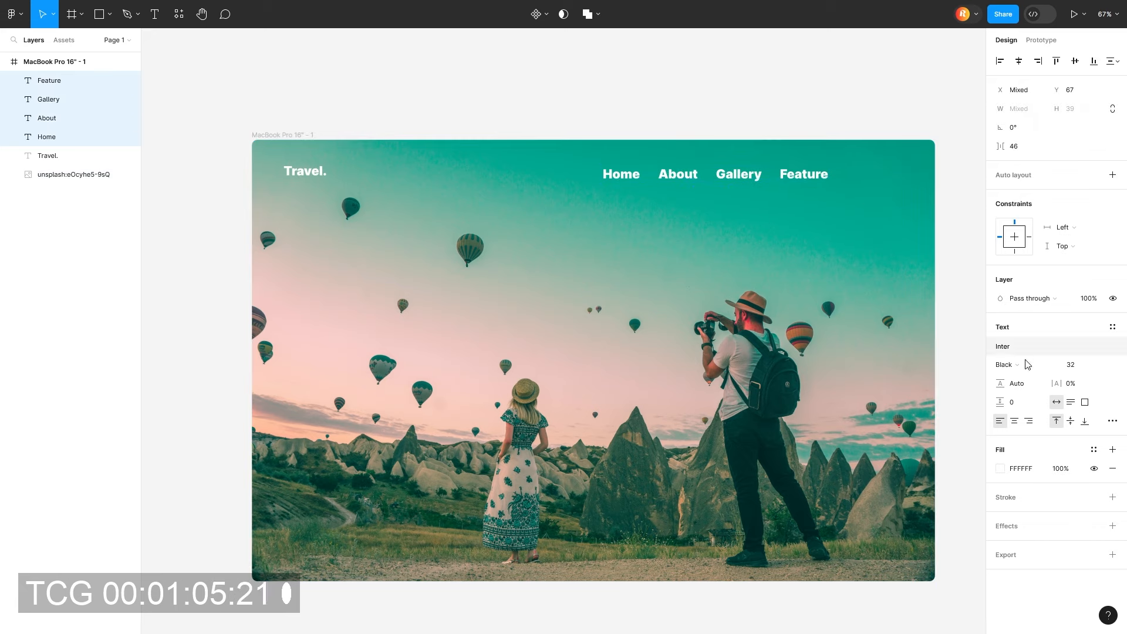
Set the four navigation links to Semi Bold weight and font size 18
{"action": "left_click", "coordinate": [1008, 364]}
{"action": "left_click", "coordinate": [1032, 323]}
{"action": "left_click", "coordinate": [1071, 347]}
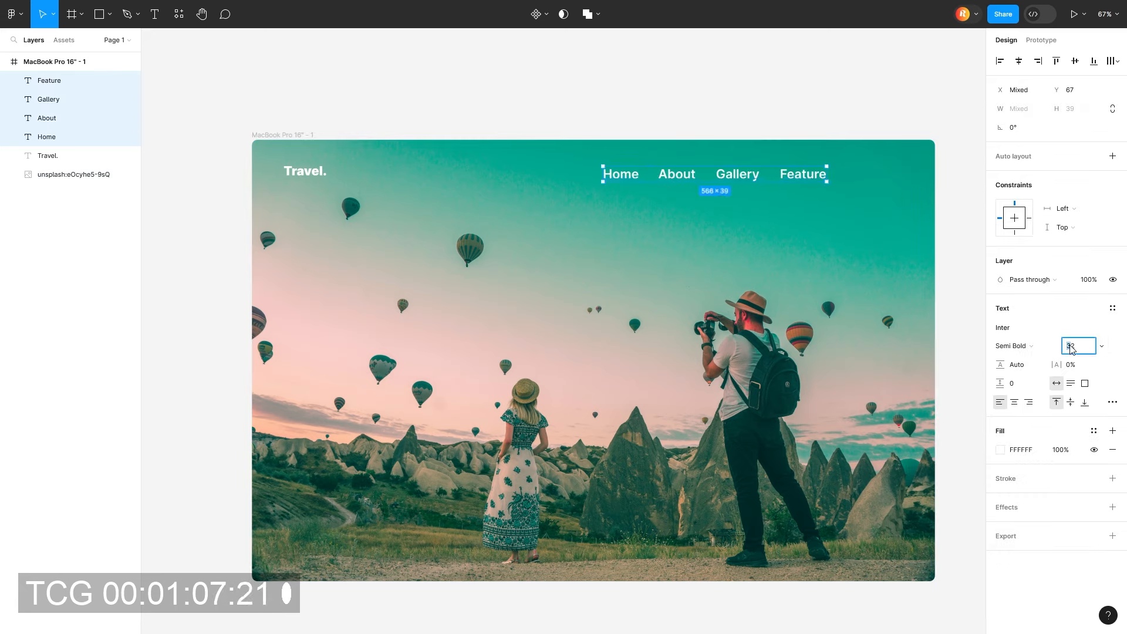
{"action": "type", "text": "18"}
{"action": "key", "text": "Return"}
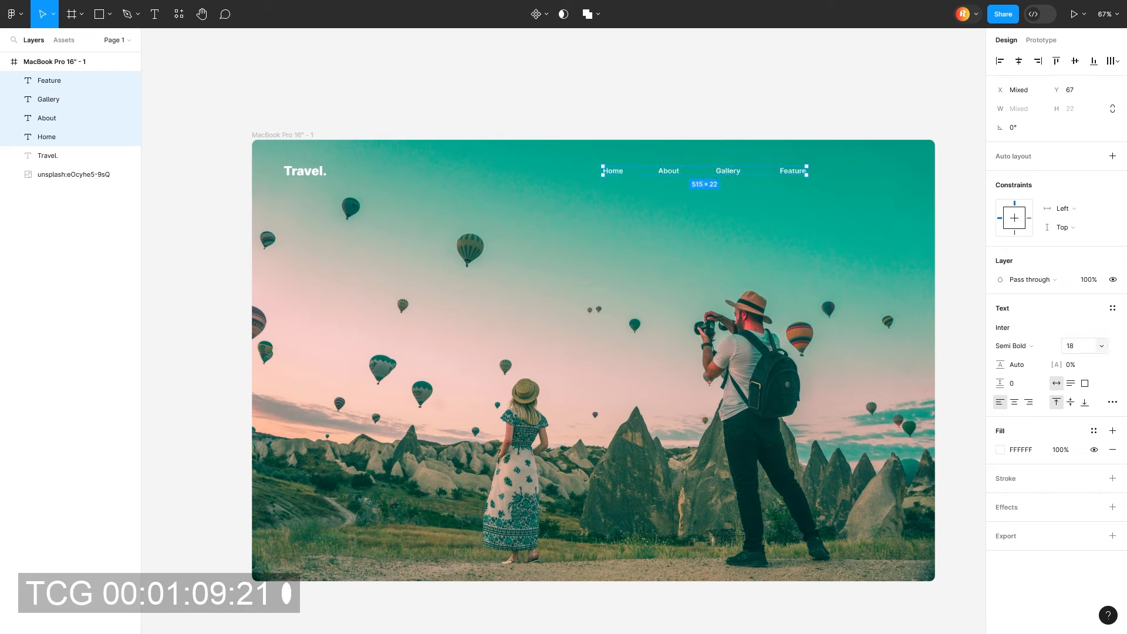
Align and evenly redistribute the four navigation links horizontally, and group them together
{"action": "left_click_drag", "start_coordinate": [796, 175], "coordinate": [795, 174]}
{"action": "right_click", "coordinate": [788, 165]}
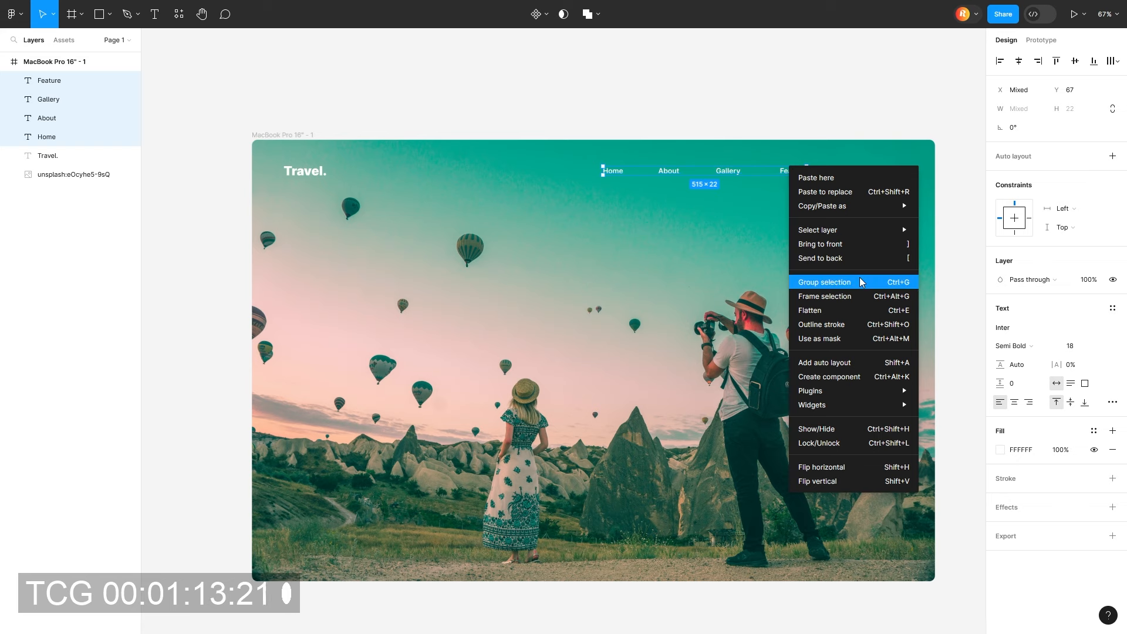
{"action": "left_click", "coordinate": [1074, 61]}
{"action": "left_click", "coordinate": [1114, 61]}
{"action": "left_click", "coordinate": [1080, 113]}
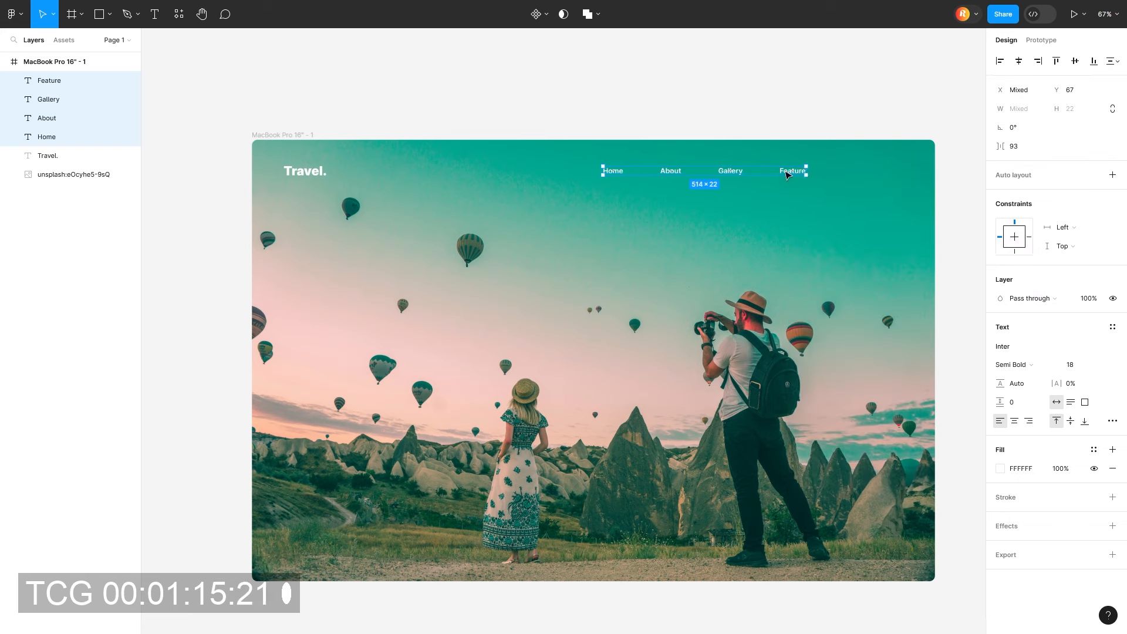
{"action": "right_click", "coordinate": [782, 168]}
{"action": "left_click", "coordinate": [814, 287]}
Draw a horizontal line about 27 wide in the frame's upper-right corner and place a shorter copy 15 below it
{"action": "left_click", "coordinate": [110, 14]}
{"action": "left_click", "coordinate": [97, 56]}
{"action": "scroll", "coordinate": [923, 162], "scroll_direction": "up", "scroll_amount": 3}
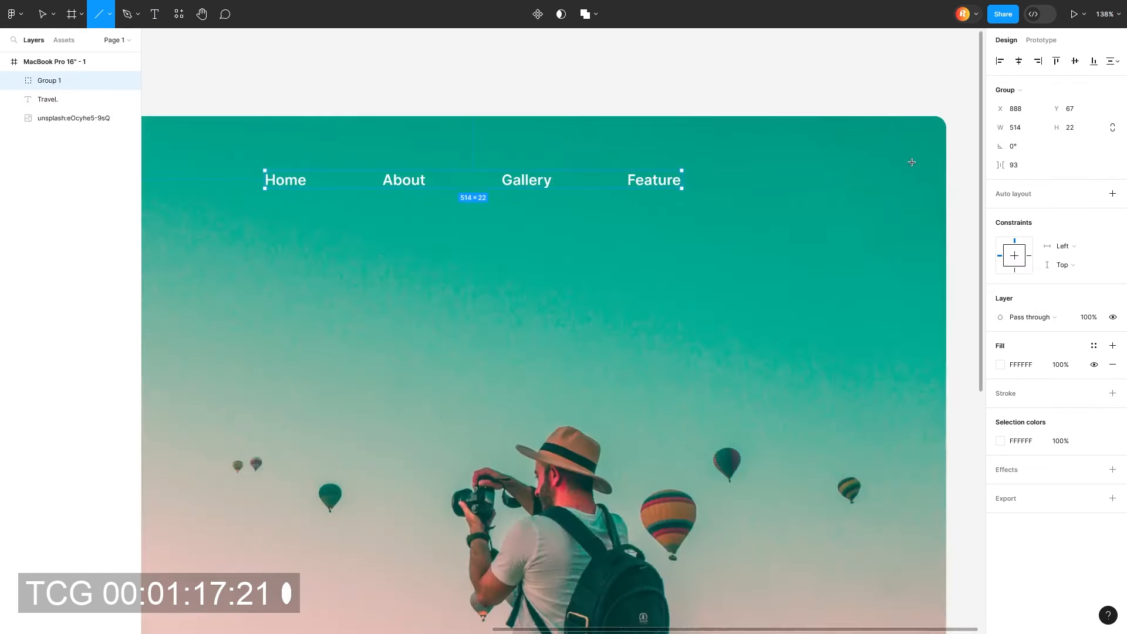
{"action": "mouse_move", "coordinate": [868, 168]}
{"action": "left_mouse_down"}
{"action": "mouse_move", "coordinate": [892, 168]}
{"action": "mouse_move", "coordinate": [885, 179]}
{"action": "left_mouse_up"}
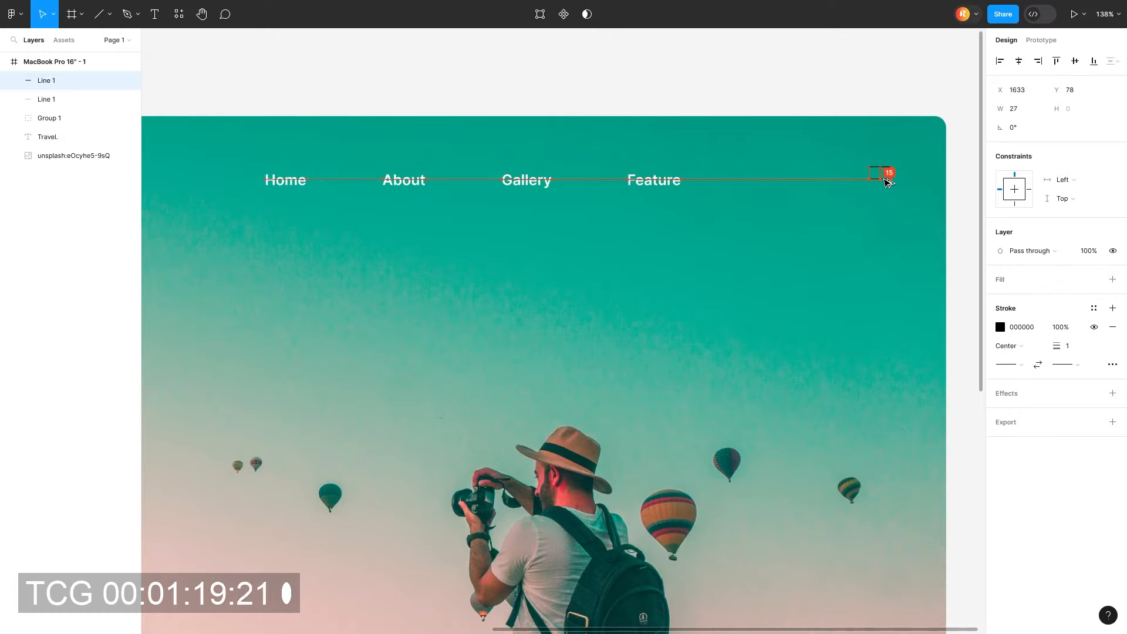
Select both menu lines and set their stroke colour to FFFFFF
{"action": "left_click", "coordinate": [886, 167], "text": "shift"}
{"action": "left_click", "coordinate": [1000, 374]}
{"action": "type", "text": "FFFFFF"}
{"action": "key", "text": "Return"}
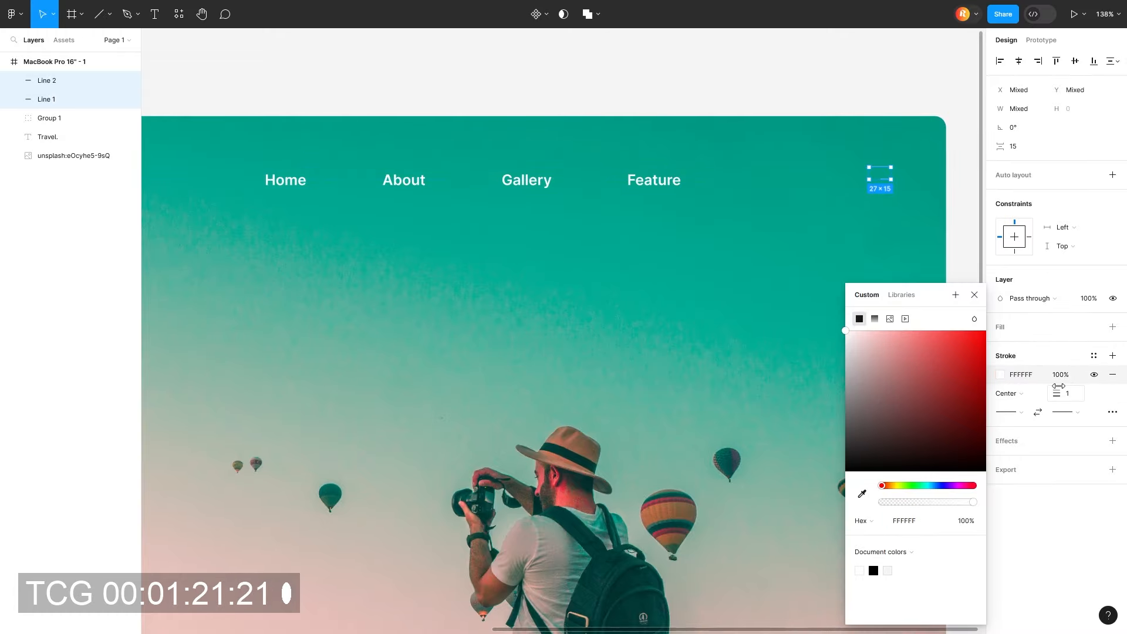
Set both menu lines' stroke thickness to 6 and give them rounded start and end caps
{"action": "left_click_drag", "start_coordinate": [1058, 387], "coordinate": [1067, 387]}
{"action": "left_click", "coordinate": [1008, 412]}
{"action": "left_click", "coordinate": [1026, 507]}
{"action": "left_click", "coordinate": [1065, 412]}
{"action": "left_click", "coordinate": [1034, 508]}
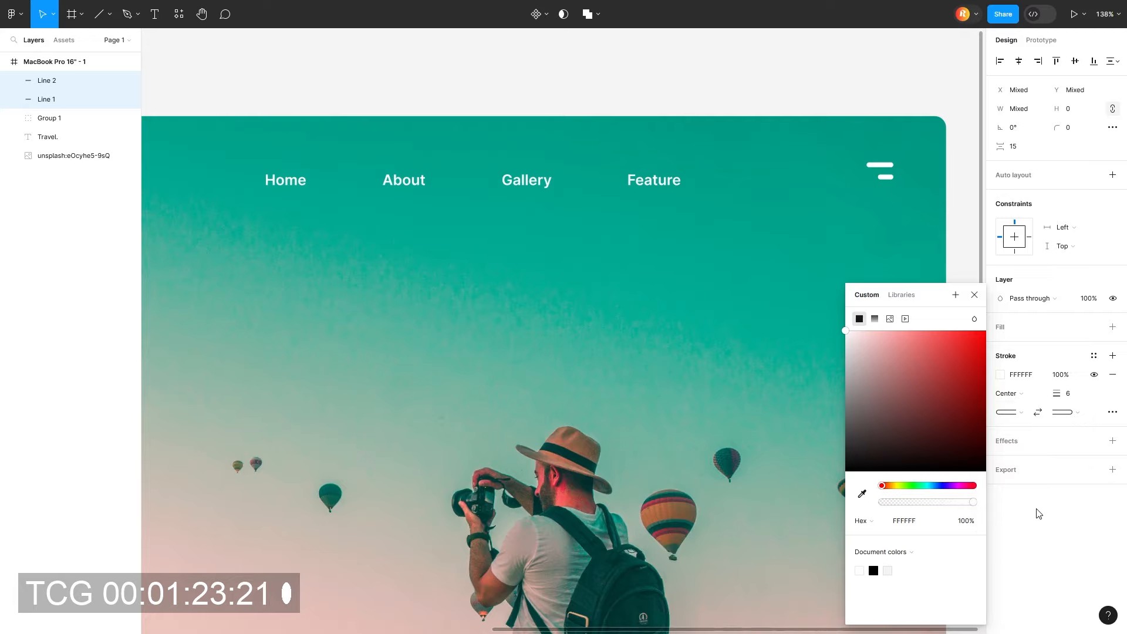
Wrap the two menu lines in a frame and group that frame
{"action": "right_click", "coordinate": [876, 167]}
{"action": "left_click", "coordinate": [906, 298]}
{"action": "right_click", "coordinate": [879, 167]}
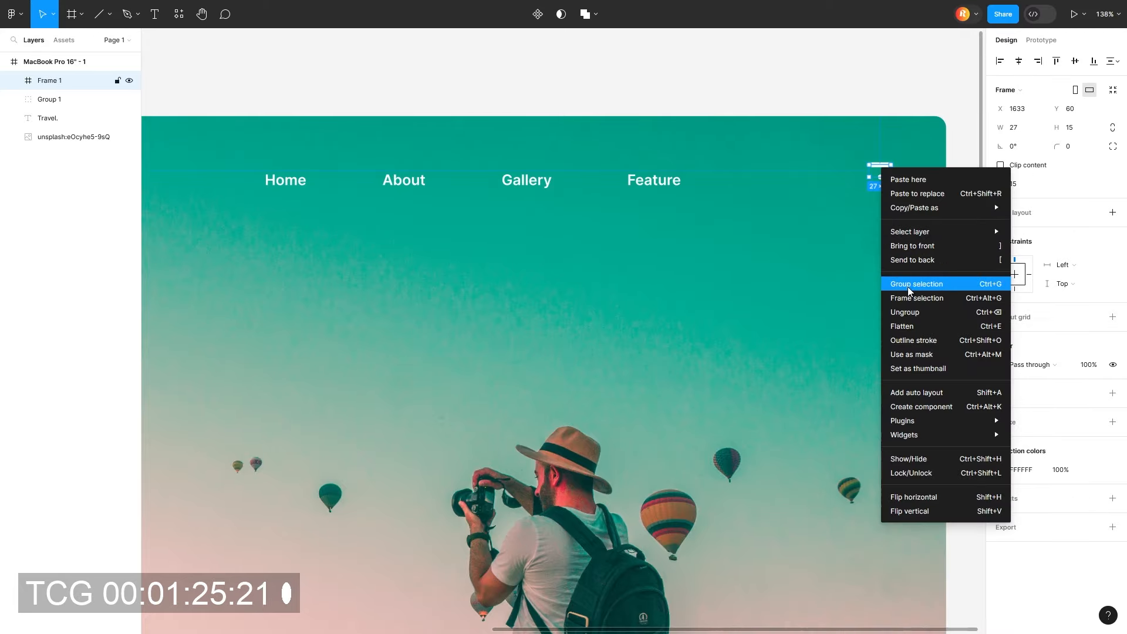
{"action": "left_click", "coordinate": [908, 285]}
Align the Travel. logo, the navigation link group and the menu icon on their vertical centres
{"action": "scroll", "coordinate": [705, 170], "scroll_direction": "down", "scroll_amount": 2}
{"action": "left_click", "coordinate": [681, 174]}
{"action": "left_click", "coordinate": [196, 176], "text": "shift"}
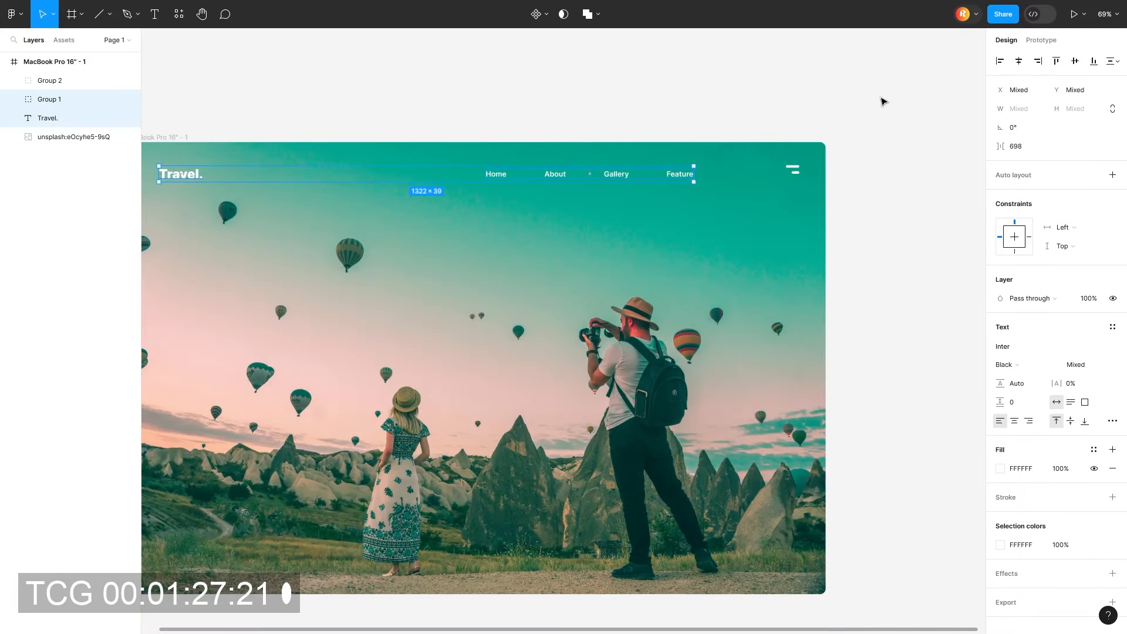
{"action": "left_click", "coordinate": [792, 170], "text": "shift"}
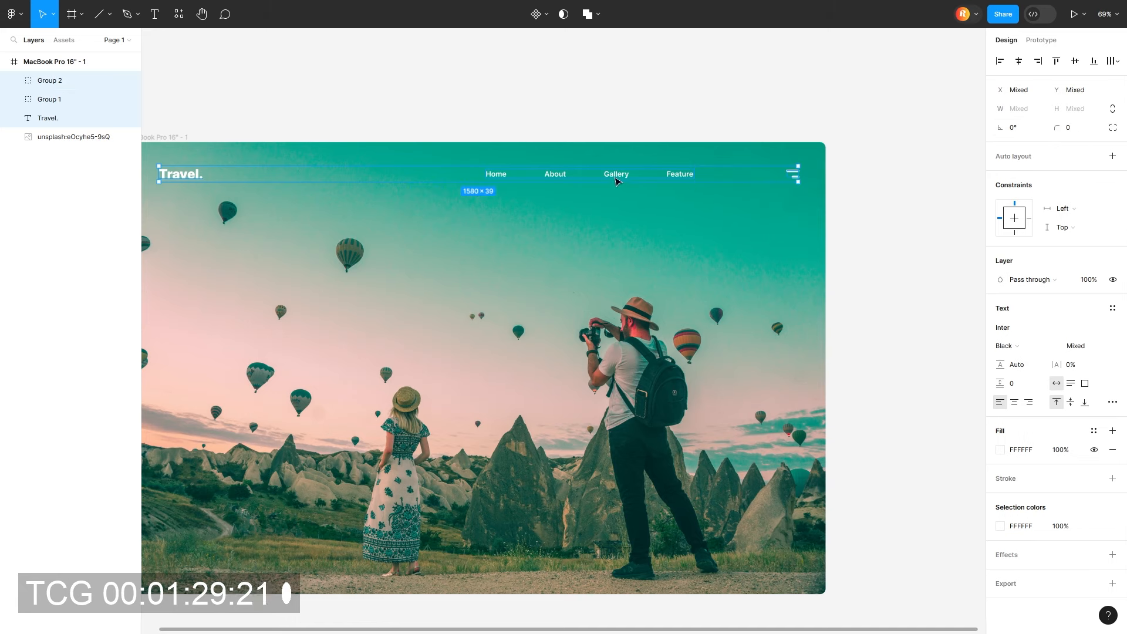
{"action": "scroll", "coordinate": [613, 173], "scroll_direction": "left", "scroll_amount": 3}
{"action": "key", "text": "Escape"}
Add a two-line "Endless Discovery" heading over the left part of the photo
{"action": "scroll", "coordinate": [662, 284], "scroll_direction": "left", "scroll_amount": 5}
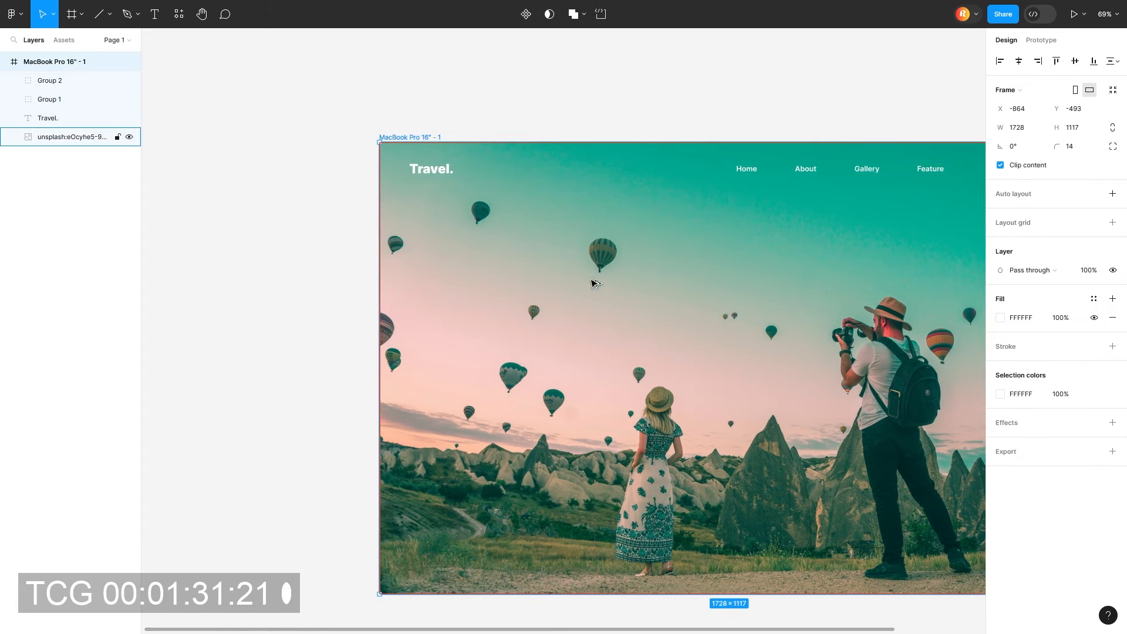
{"action": "scroll", "coordinate": [455, 251], "scroll_direction": "down", "scroll_amount": 2}
{"action": "left_click", "coordinate": [154, 14]}
{"action": "left_click", "coordinate": [435, 221]}
{"action": "type", "text": "Endless"}
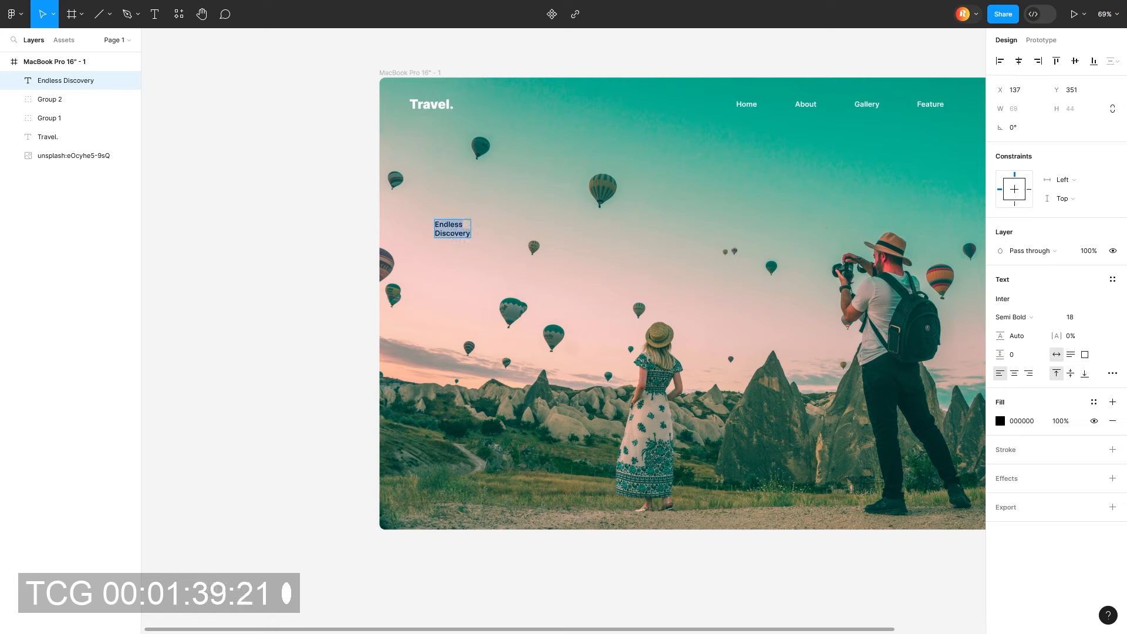
Style the Endless Discovery heading with an FFFFFF fill, Extra Bold weight and 19% letter spacing
{"action": "left_click", "coordinate": [1000, 421]}
{"action": "left_click", "coordinate": [845, 331]}
{"action": "left_click", "coordinate": [1014, 317]}
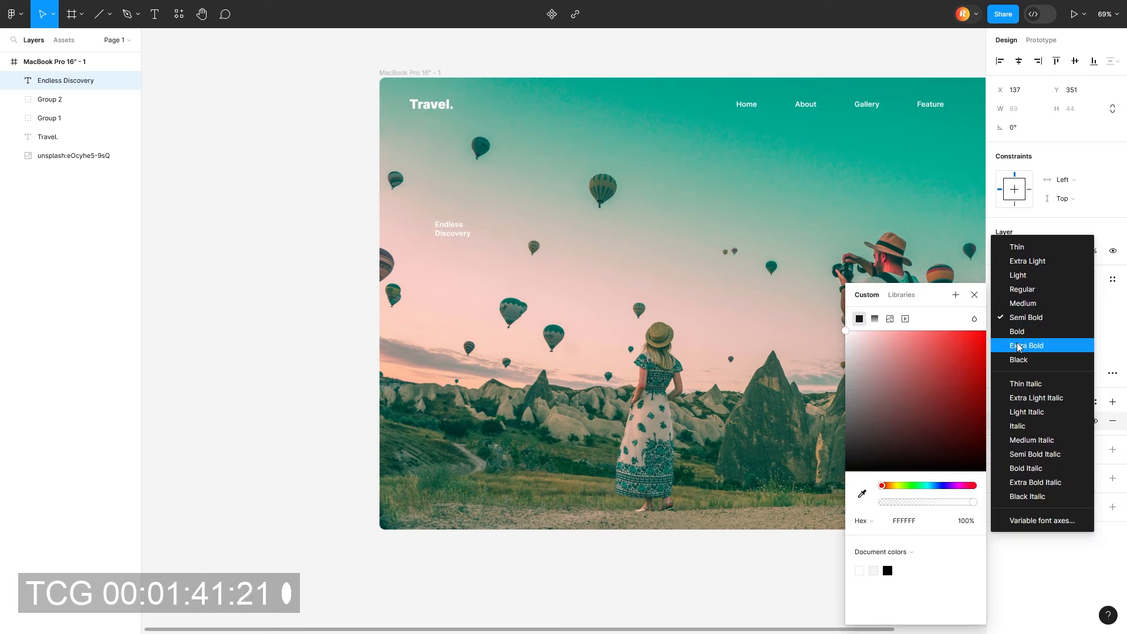
{"action": "left_click", "coordinate": [1026, 345]}
{"action": "left_click_drag", "start_coordinate": [1052, 336], "coordinate": [1071, 335]}
Set the Endless Discovery heading's font size to 78 and move it into line with the logo's left edge
{"action": "left_click", "coordinate": [1072, 317]}
{"action": "type", "text": "58"}
{"action": "key", "text": "Return"}
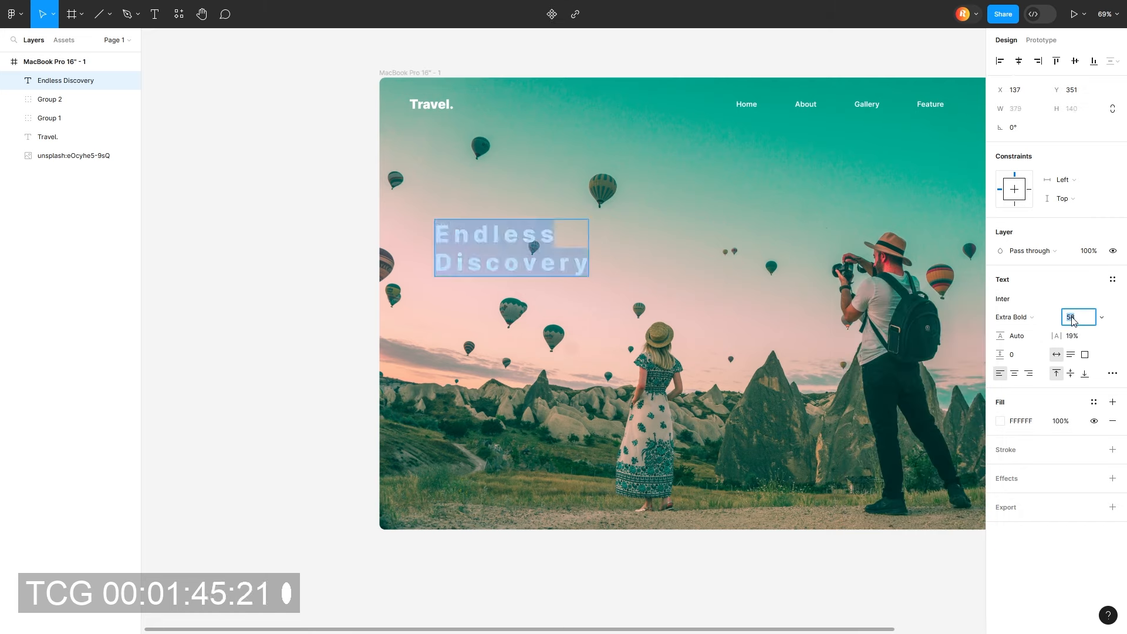
{"action": "type", "text": "78"}
{"action": "key", "text": "Return"}
{"action": "key", "text": "Escape"}
{"action": "left_click_drag", "start_coordinate": [529, 263], "coordinate": [503, 261]}
{"action": "key", "text": "Escape"}
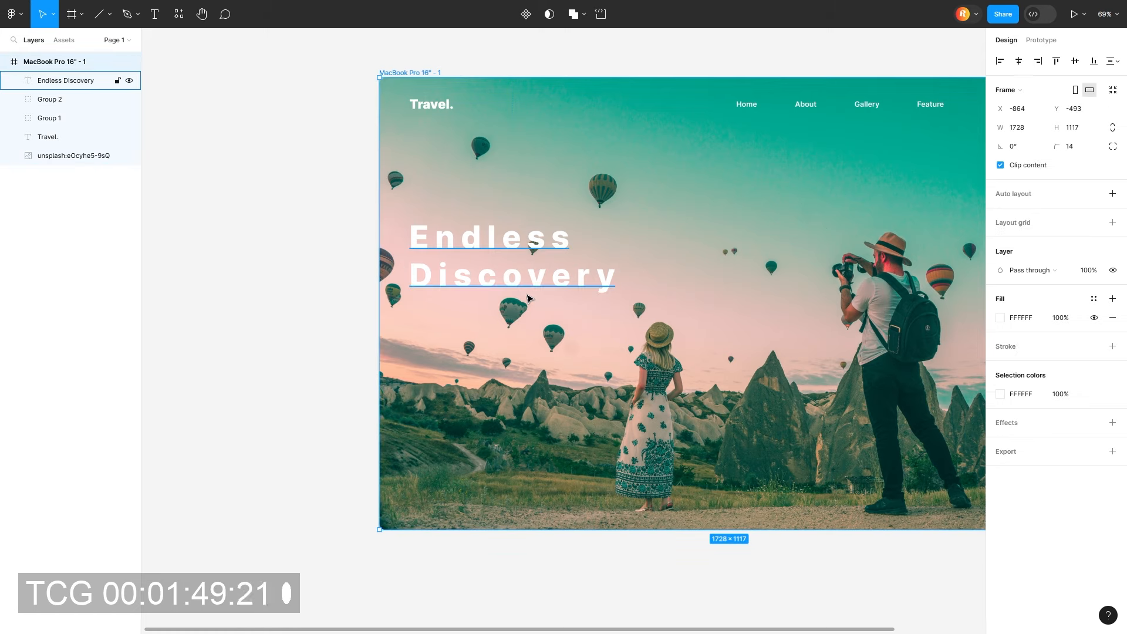
Draw a circle about 82 × 82 below the heading and line it up with the heading's left edge
{"action": "left_click", "coordinate": [110, 14]}
{"action": "left_click", "coordinate": [56, 85]}
{"action": "left_click_drag", "start_coordinate": [415, 317], "coordinate": [440, 353]}
{"action": "left_click_drag", "start_coordinate": [435, 335], "coordinate": [427, 334]}
Remove the circle's fill and give it an FFFFFF inside stroke 1.5 thick
{"action": "left_click", "coordinate": [1113, 298]}
{"action": "left_click", "coordinate": [1112, 308]}
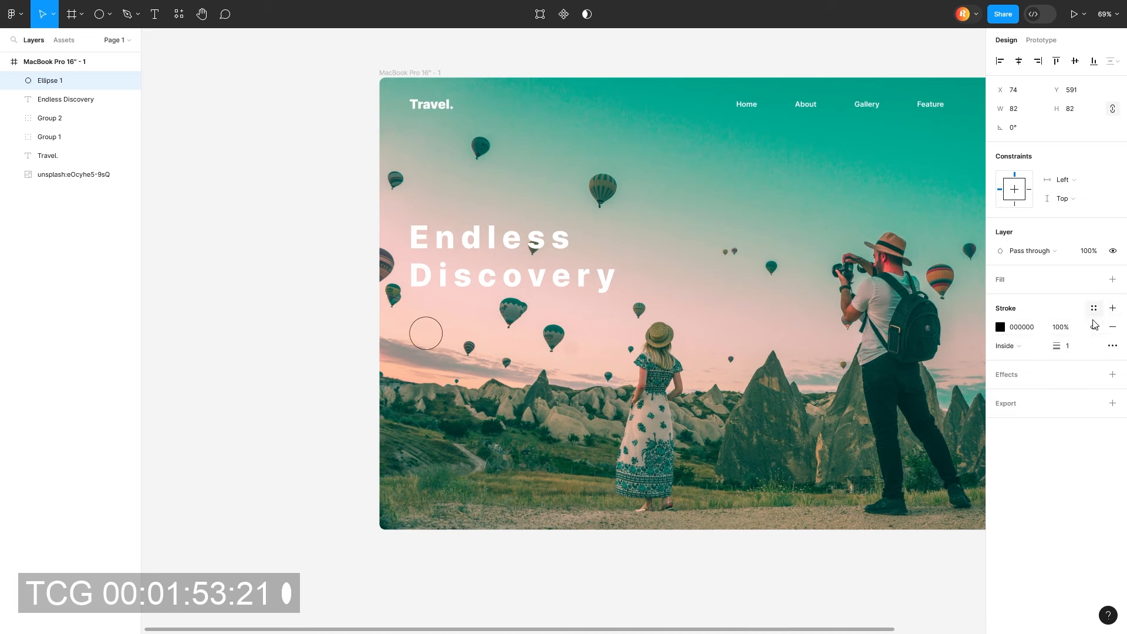
{"action": "left_click", "coordinate": [1000, 327]}
{"action": "type", "text": "ffffff"}
{"action": "key", "text": "Return"}
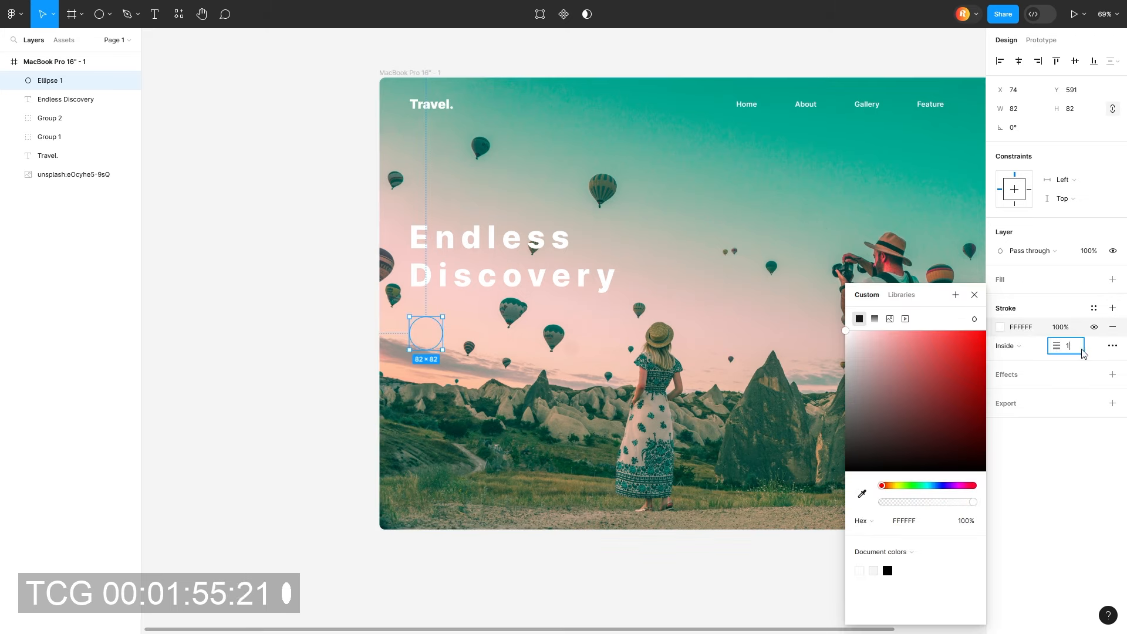
{"action": "type", "text": "1.5"}
{"action": "key", "text": "Return"}
Draw a triangle about 36 × 36 centred in the circle and rotate it to -90° as a play symbol
{"action": "left_click", "coordinate": [125, 15]}
{"action": "left_click", "coordinate": [110, 14]}
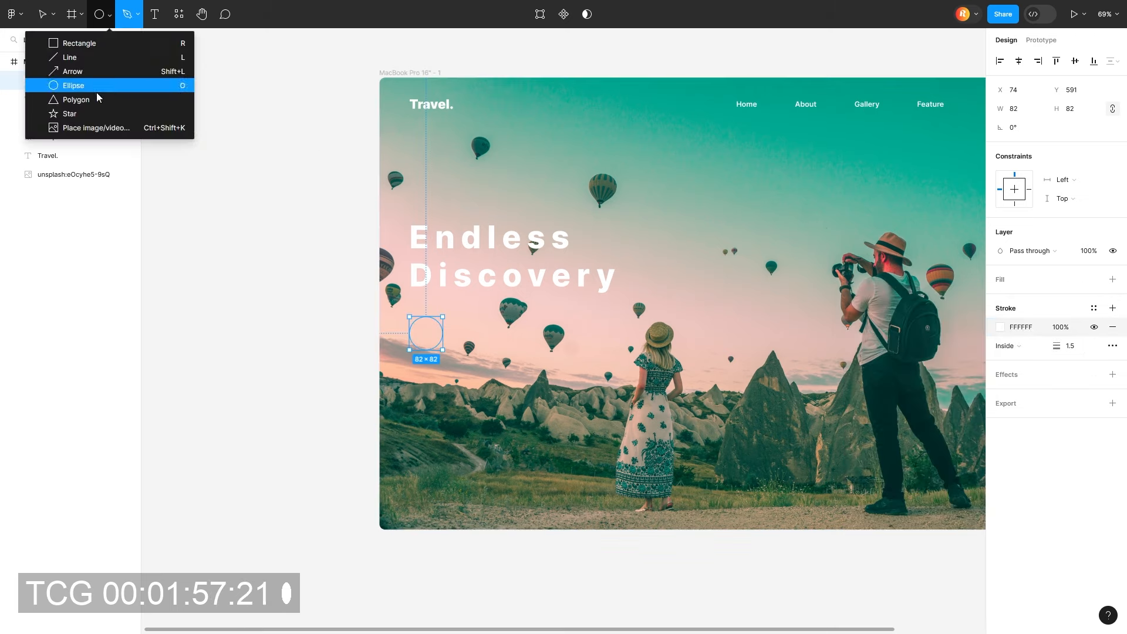
{"action": "left_click", "coordinate": [97, 100]}
{"action": "scroll", "coordinate": [413, 323], "scroll_direction": "up", "scroll_amount": 3}
{"action": "scroll", "coordinate": [413, 323], "scroll_direction": "up", "scroll_amount": 3}
{"action": "left_click_drag", "start_coordinate": [437, 335], "coordinate": [487, 385]}
{"action": "mouse_move", "coordinate": [503, 344]}
{"action": "left_mouse_down"}
{"action": "mouse_move", "coordinate": [485, 376]}
{"action": "mouse_move", "coordinate": [461, 360]}
{"action": "left_mouse_up"}
Change the play triangle's fill colour to FFFFFF
{"action": "left_click", "coordinate": [1000, 317]}
{"action": "left_click_drag", "start_coordinate": [860, 355], "coordinate": [836, 329]}
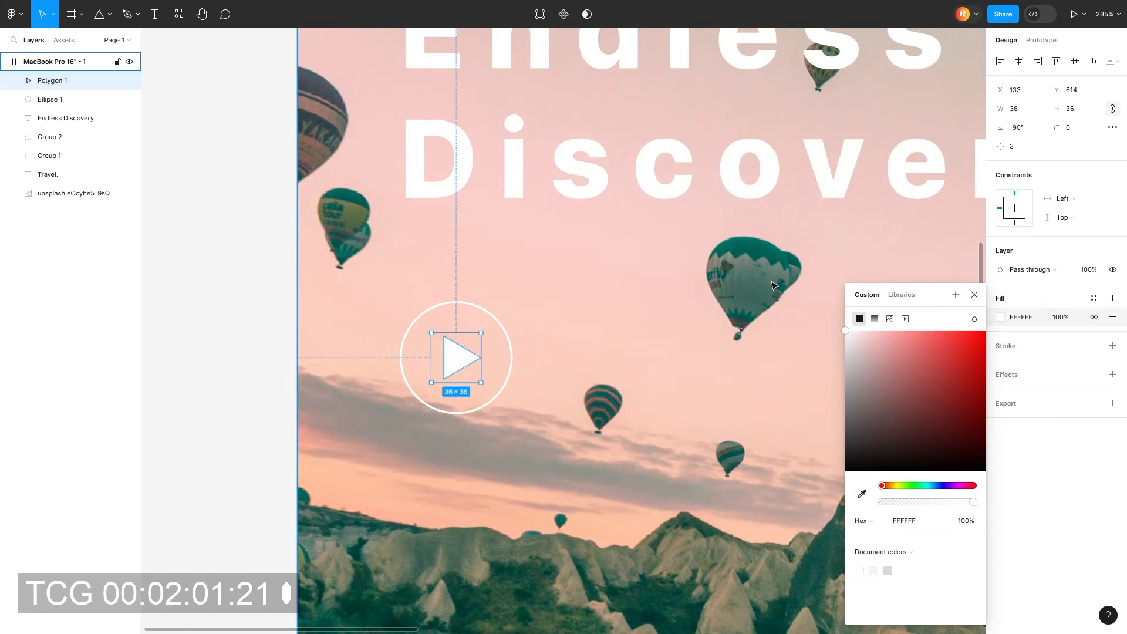
{"action": "left_click", "coordinate": [539, 390]}
Add the text "Watch Now" beside the circular play button
{"action": "scroll", "coordinate": [539, 389], "scroll_direction": "down", "scroll_amount": 4}
{"action": "scroll", "coordinate": [613, 392], "scroll_direction": "down", "scroll_amount": 4}
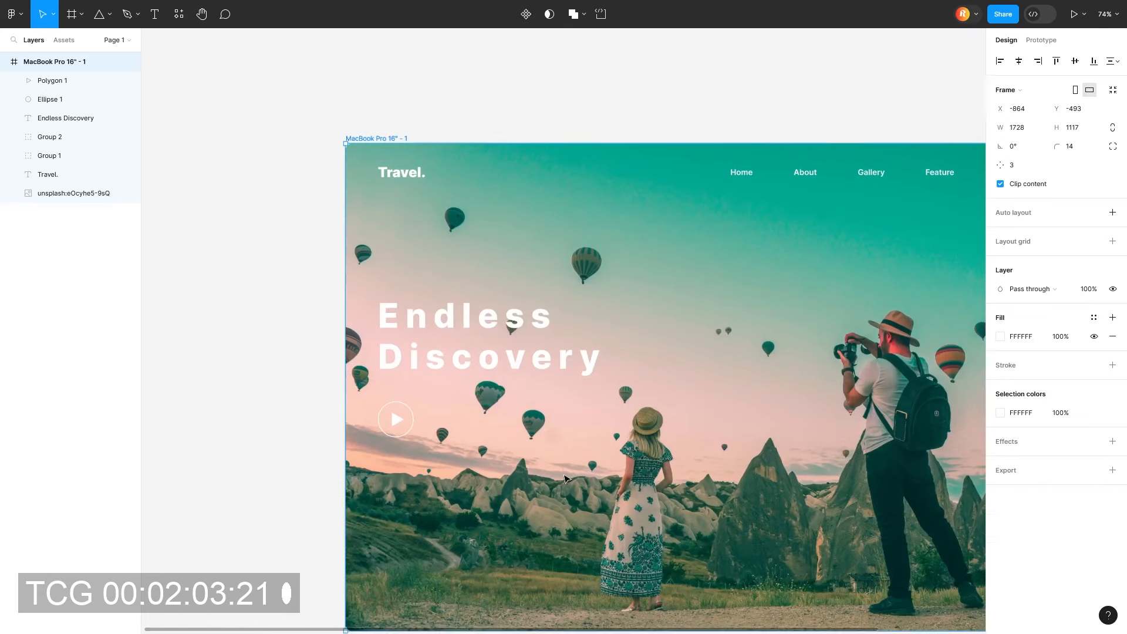
{"action": "scroll", "coordinate": [510, 327], "scroll_direction": "up", "scroll_amount": 3}
{"action": "key", "text": "t"}
{"action": "left_click", "coordinate": [394, 284]}
{"action": "type", "text": "Wat"}
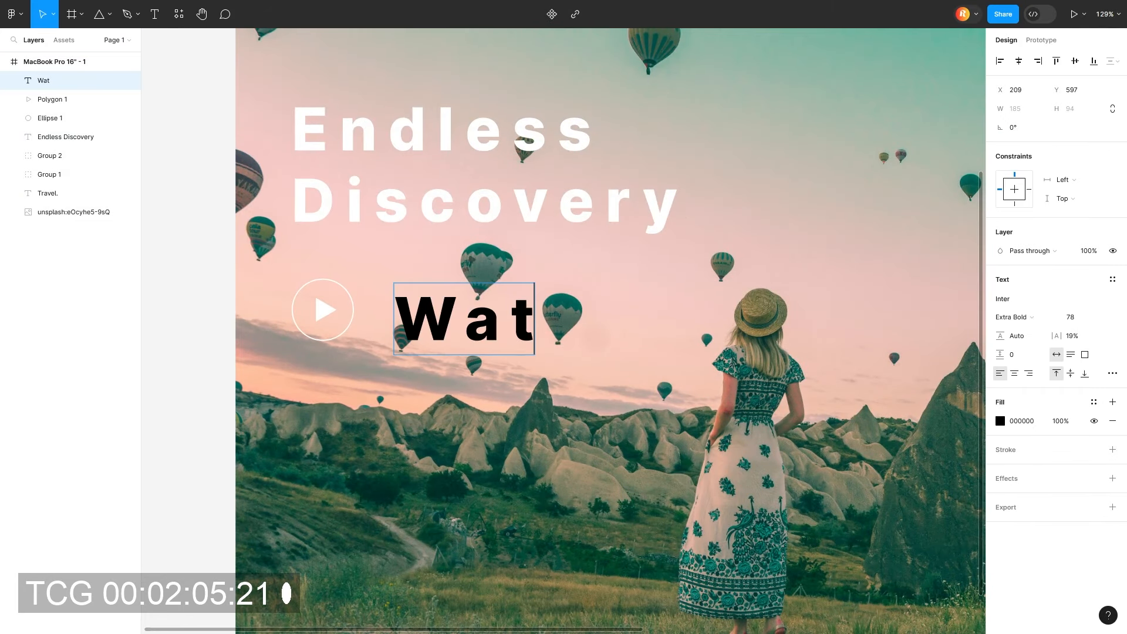
{"action": "type", "text": "ch Now"}
Set the Watch Now text's letter spacing to 0% and its fill colour to FFFFFF
{"action": "key", "text": "ctrl+a"}
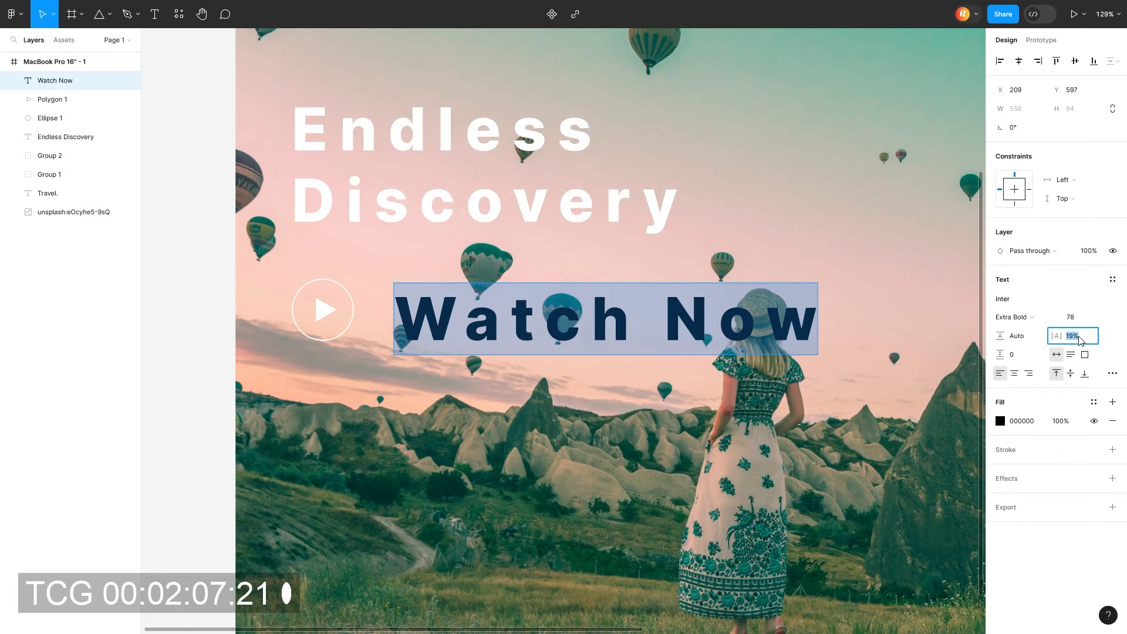
{"action": "type", "text": "0"}
{"action": "key", "text": "Return"}
{"action": "left_click", "coordinate": [1000, 421]}
{"action": "type", "text": "FFFFFF"}
{"action": "key", "text": "Return"}
Set the Watch Now text to font size 28 and weight Semi Bold
{"action": "left_click", "coordinate": [1079, 324]}
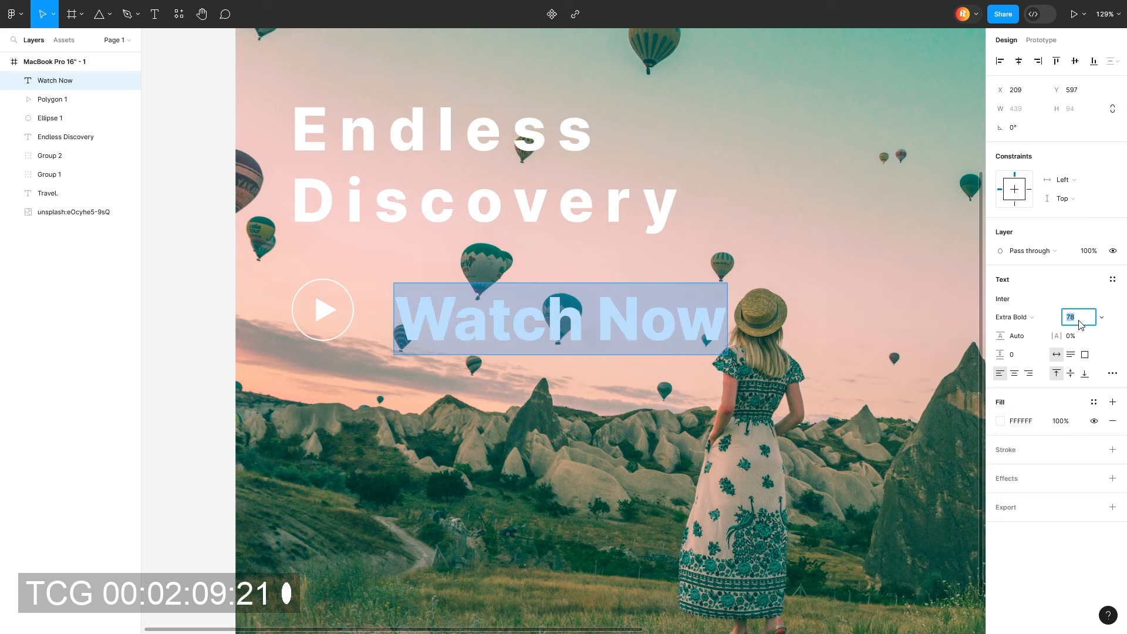
{"action": "type", "text": "28"}
{"action": "key", "text": "Return"}
{"action": "left_click", "coordinate": [1014, 317]}
{"action": "left_click", "coordinate": [1033, 291]}
{"action": "key", "text": "Escape"}
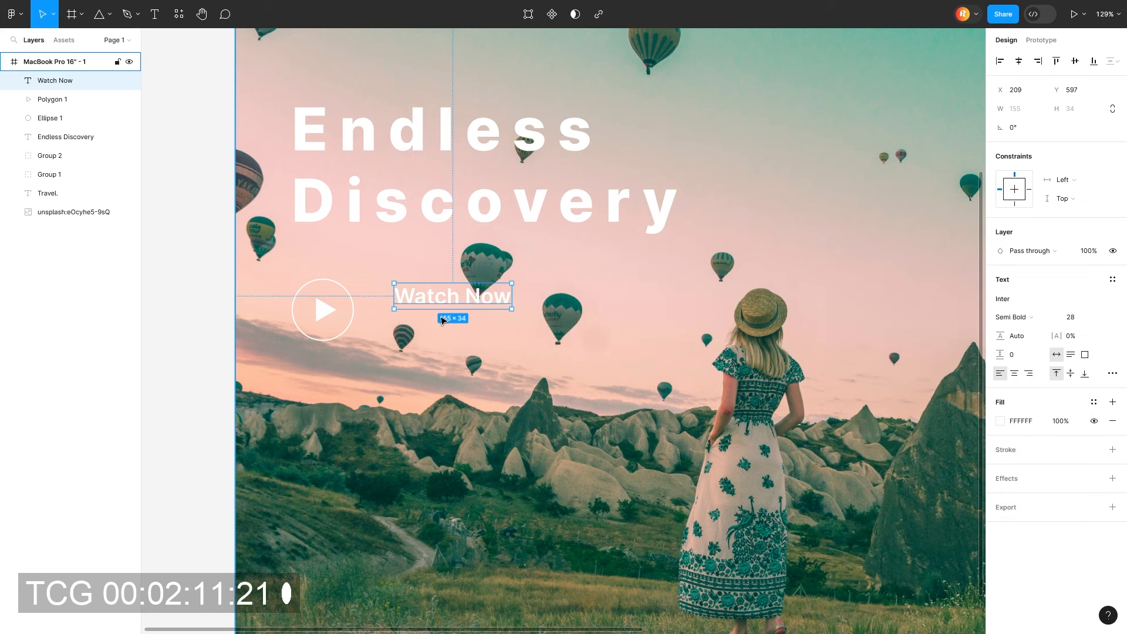
Move the Watch Now text closer to the play button, vertically centred with the circle
{"action": "left_click_drag", "start_coordinate": [445, 303], "coordinate": [426, 316]}
{"action": "left_click", "coordinate": [324, 309], "text": "shift"}
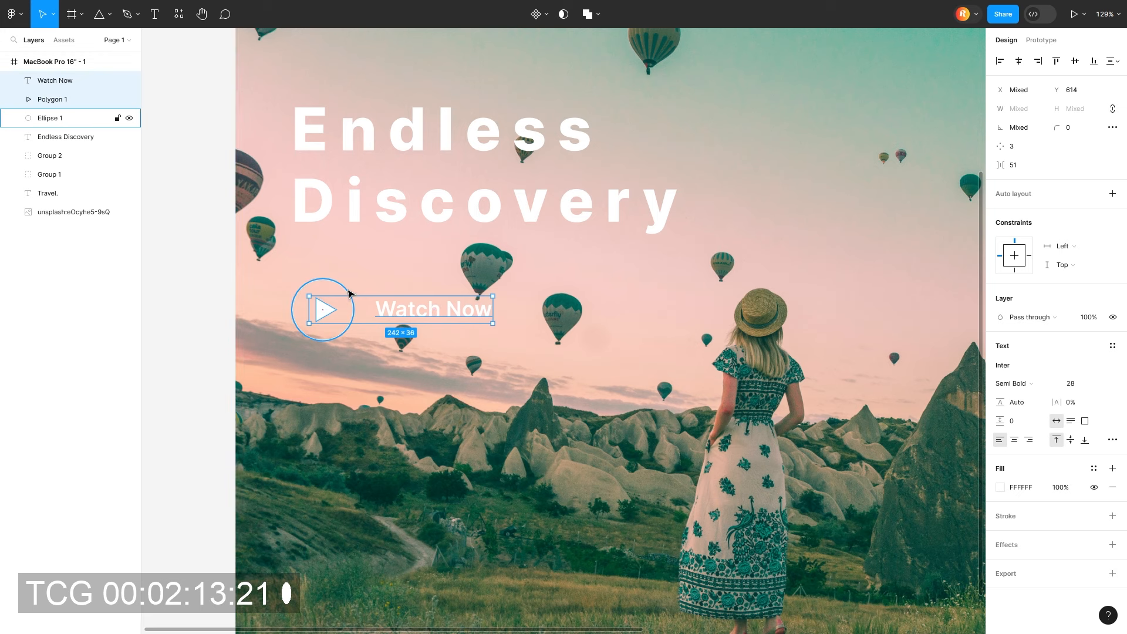
{"action": "left_click", "coordinate": [348, 292], "text": "shift"}
{"action": "key", "text": "Escape"}
{"action": "key", "text": "shift+1"}
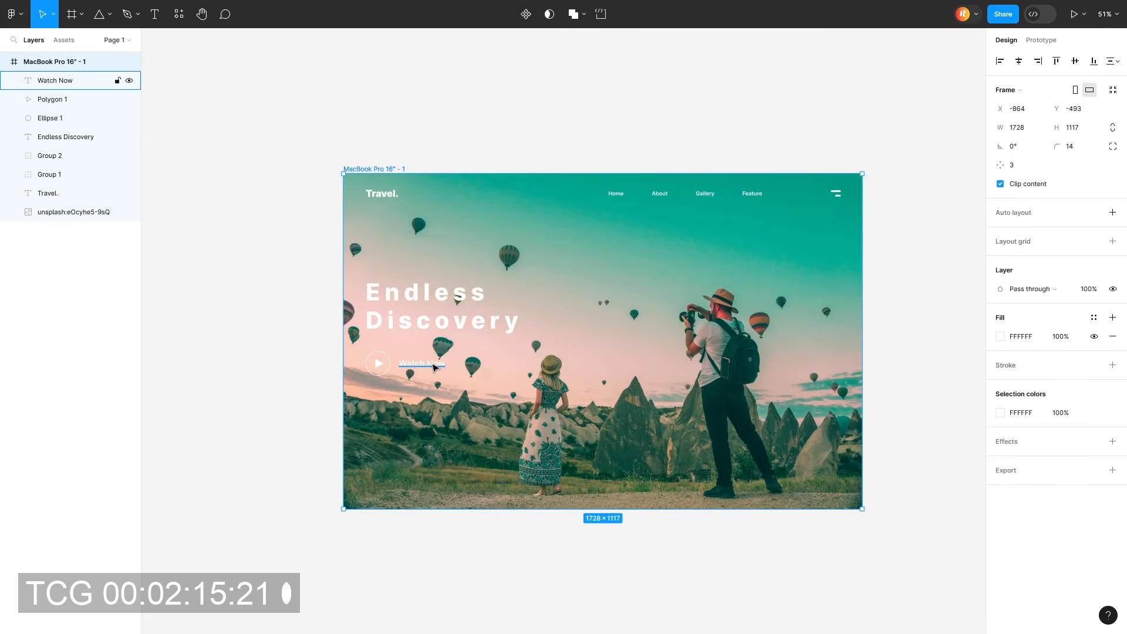
Group the Watch Now text with the circle of the play button
{"action": "left_click", "coordinate": [407, 365]}
{"action": "scroll", "coordinate": [406, 365], "scroll_direction": "up", "scroll_amount": 5}
{"action": "left_click", "coordinate": [341, 360], "text": "shift"}
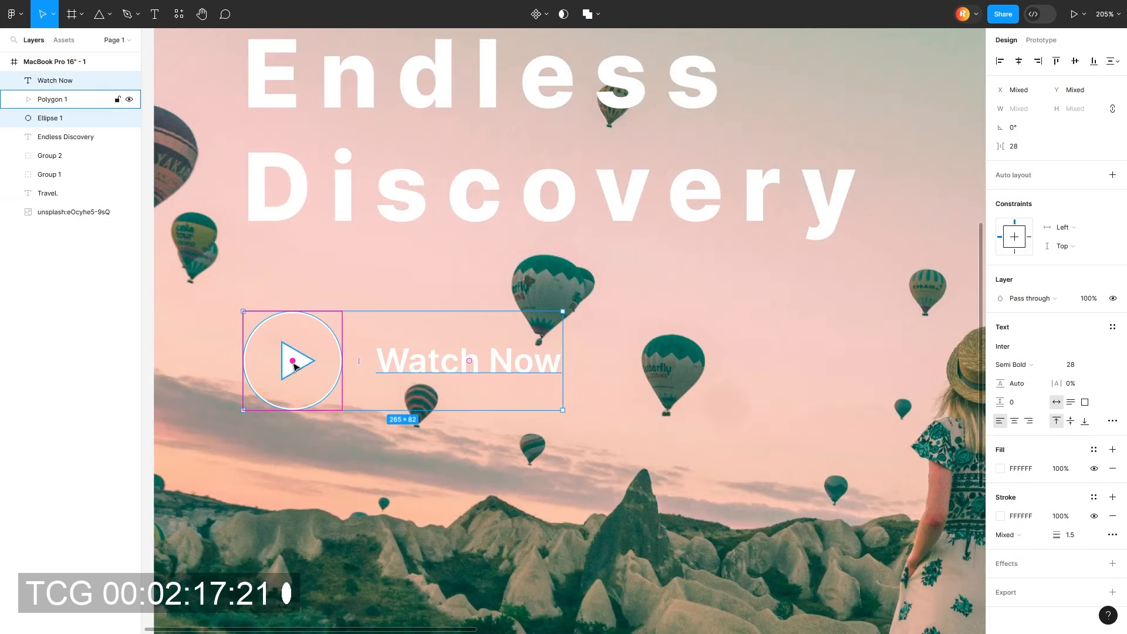
{"action": "key", "text": "ctrl+g"}
{"action": "key", "text": "Escape"}
Lock the background photo layer
{"action": "key", "text": "shift+1"}
{"action": "left_click", "coordinate": [439, 435]}
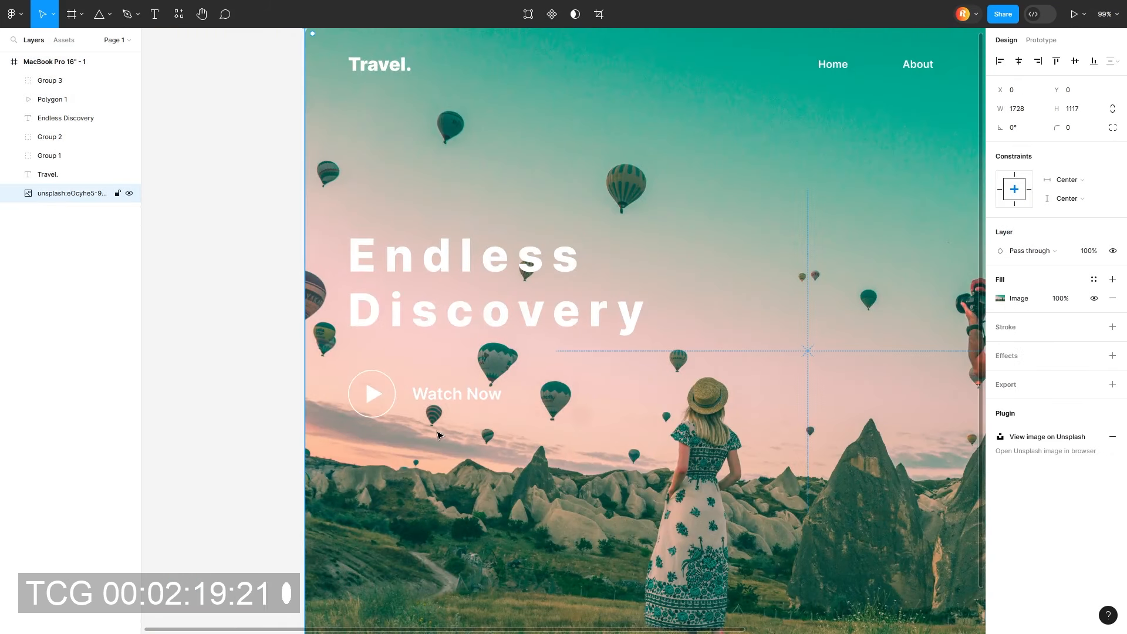
{"action": "left_click", "coordinate": [165, 297]}
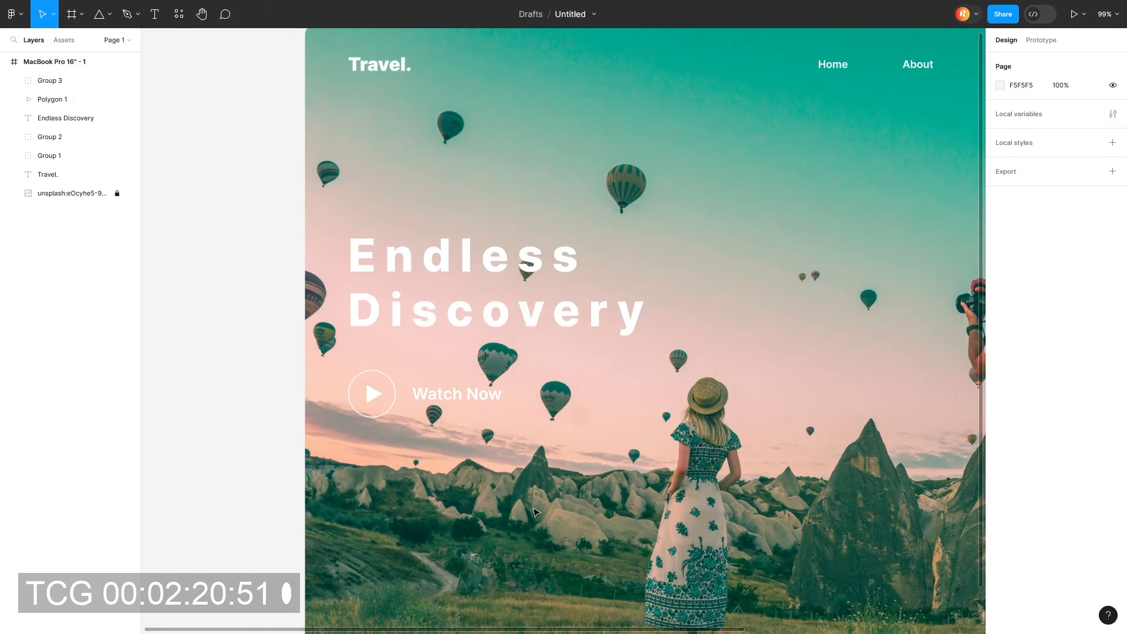
Draw a rectangle about 272 × 74 below the play button, lined up with the circle's left edge
{"action": "left_click", "coordinate": [109, 14]}
{"action": "left_click", "coordinate": [106, 44]}
{"action": "scroll", "coordinate": [369, 479], "scroll_direction": "up", "scroll_amount": 5}
{"action": "mouse_move", "coordinate": [348, 405]}
{"action": "left_mouse_down"}
{"action": "mouse_move", "coordinate": [616, 479]}
{"action": "mouse_move", "coordinate": [568, 458]}
{"action": "mouse_move", "coordinate": [568, 477]}
{"action": "left_mouse_up"}
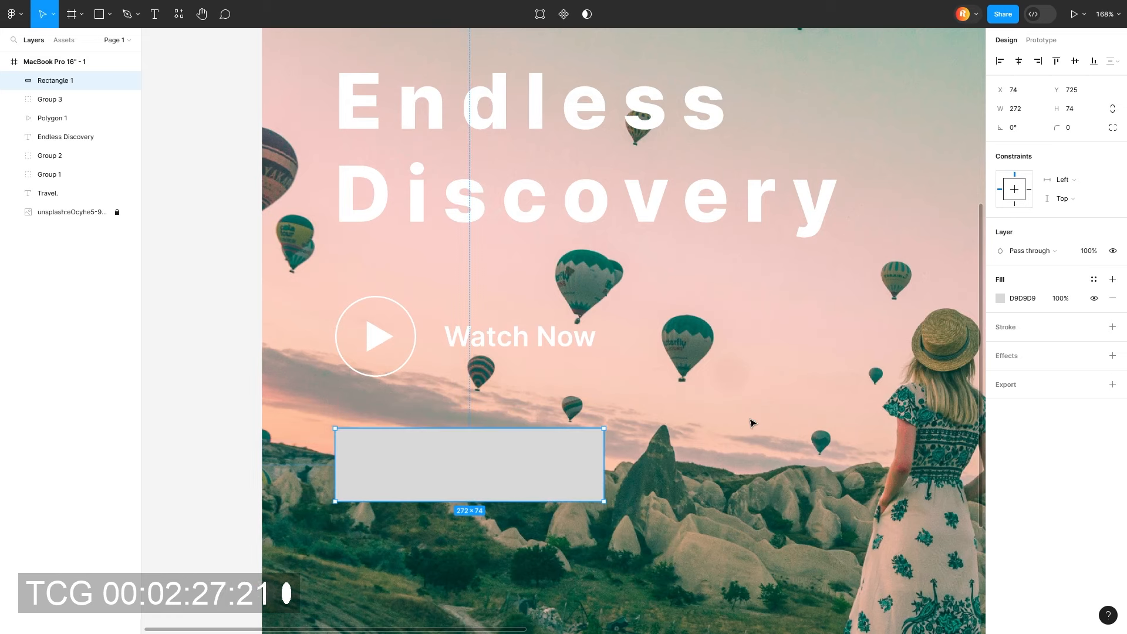
{"action": "scroll", "coordinate": [752, 422], "scroll_direction": "down", "scroll_amount": 5}
{"action": "left_click_drag", "start_coordinate": [471, 443], "coordinate": [472, 439]}
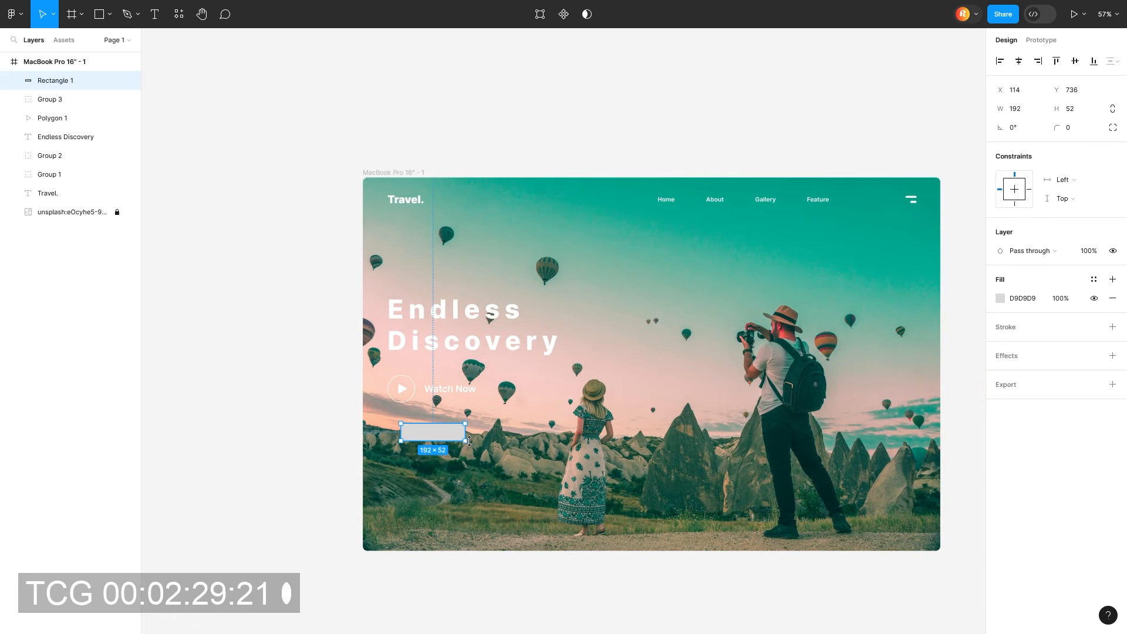
{"action": "key", "text": "ctrl+z"}
Resize the rectangle to about 242 × 66, keeping its left alignment, and set its corner radius to 5
{"action": "scroll", "coordinate": [542, 456], "scroll_direction": "left", "scroll_amount": 2}
{"action": "scroll", "coordinate": [541, 456], "scroll_direction": "up", "scroll_amount": 5}
{"action": "left_click_drag", "start_coordinate": [539, 364], "coordinate": [530, 392]}
{"action": "left_click_drag", "start_coordinate": [1057, 128], "coordinate": [1090, 128]}
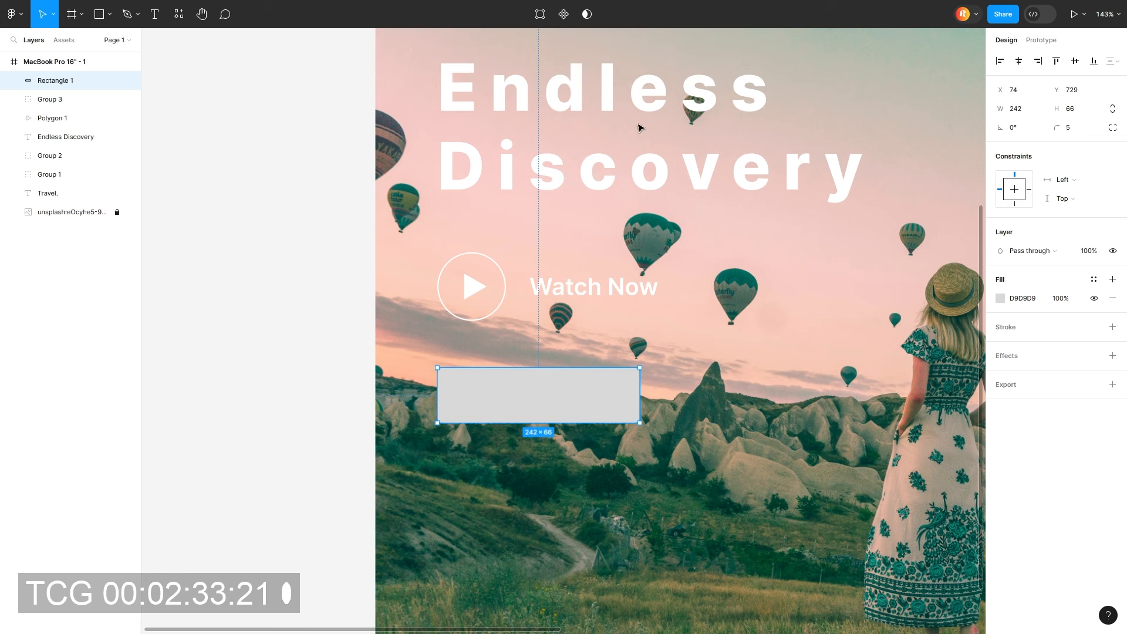
Fill the rectangle with the teal sampled from the photo's sky, brightened to 04CBB0
{"action": "key", "text": "shift+1"}
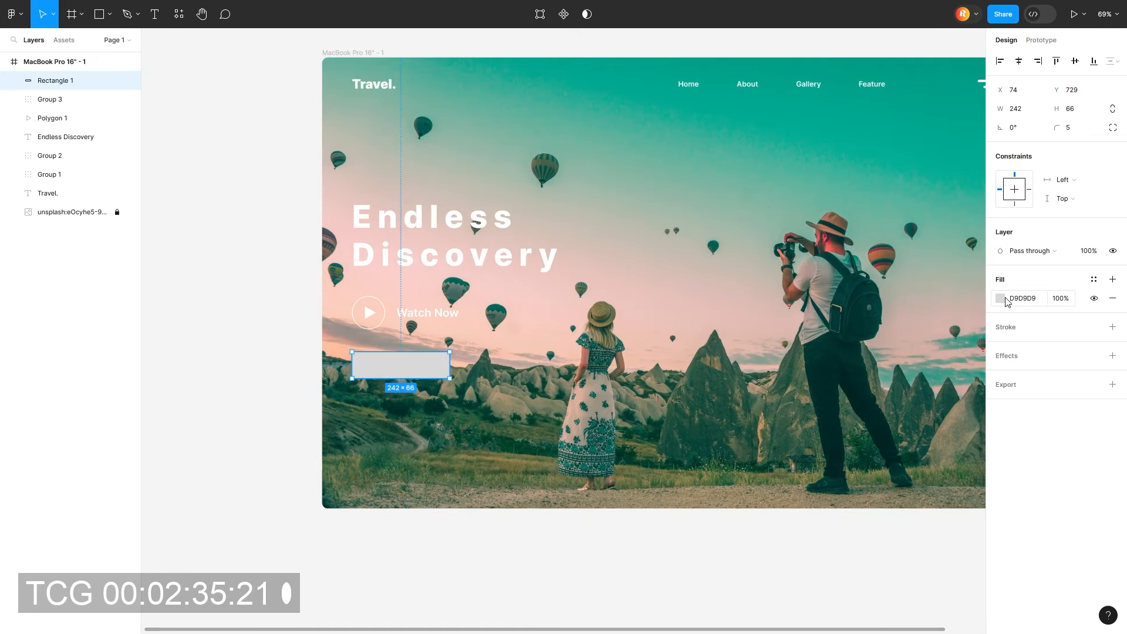
{"action": "left_click", "coordinate": [1000, 298]}
{"action": "left_click", "coordinate": [861, 493]}
{"action": "left_click", "coordinate": [881, 63]}
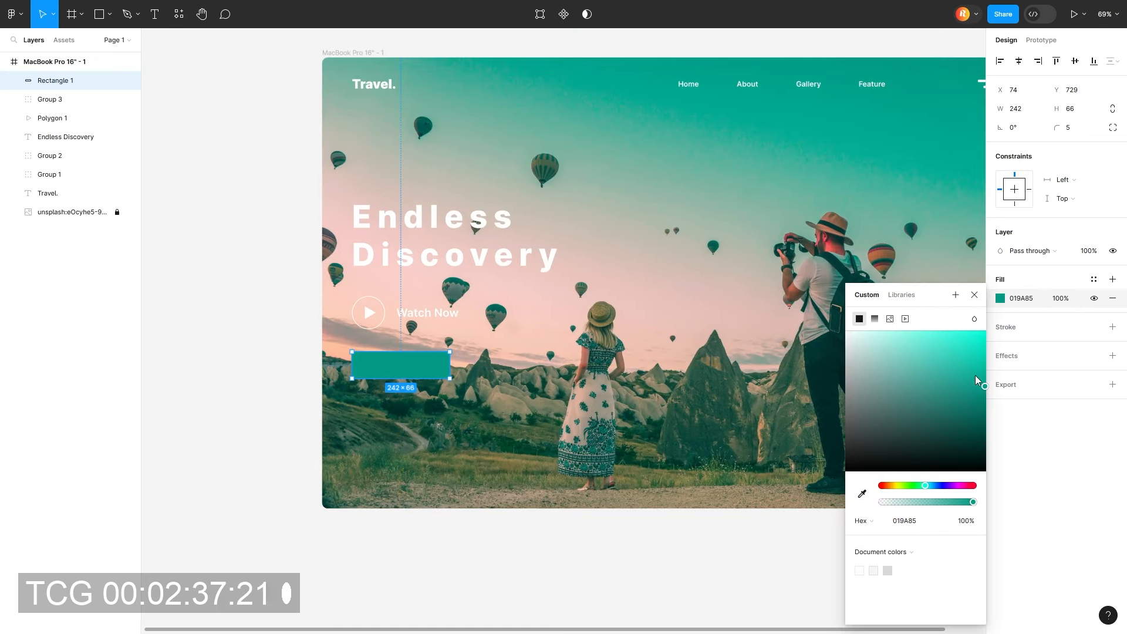
{"action": "left_click_drag", "start_coordinate": [976, 379], "coordinate": [985, 364]}
{"action": "left_click", "coordinate": [974, 295]}
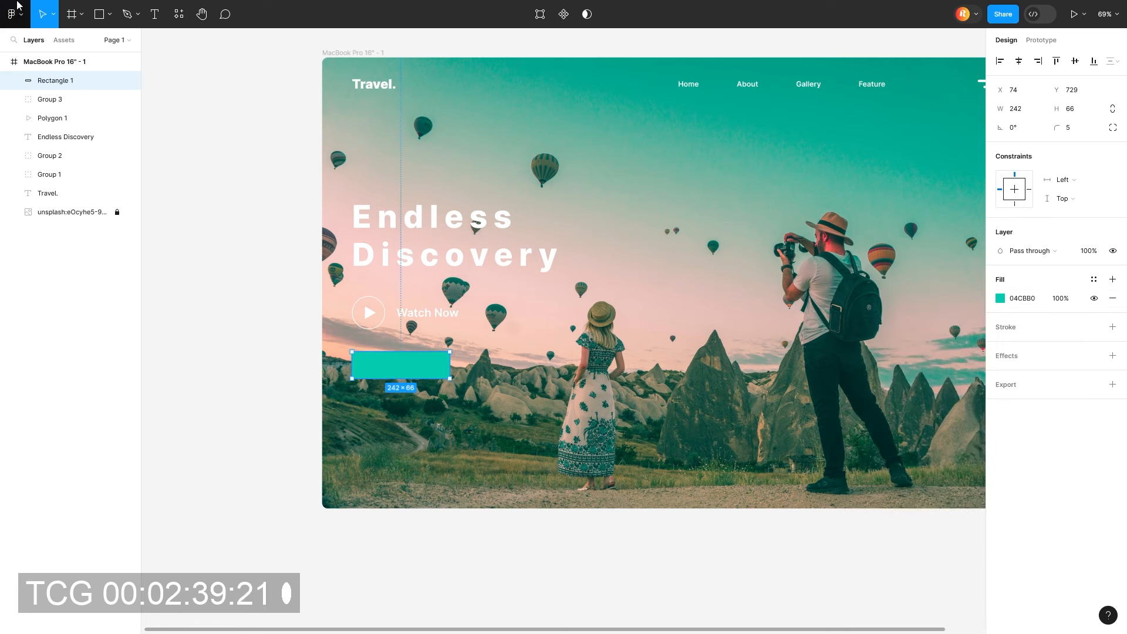
Add the text "Know More" and centre it on the teal rectangle as a button label
{"action": "left_click", "coordinate": [155, 14]}
{"action": "left_click", "coordinate": [373, 368]}
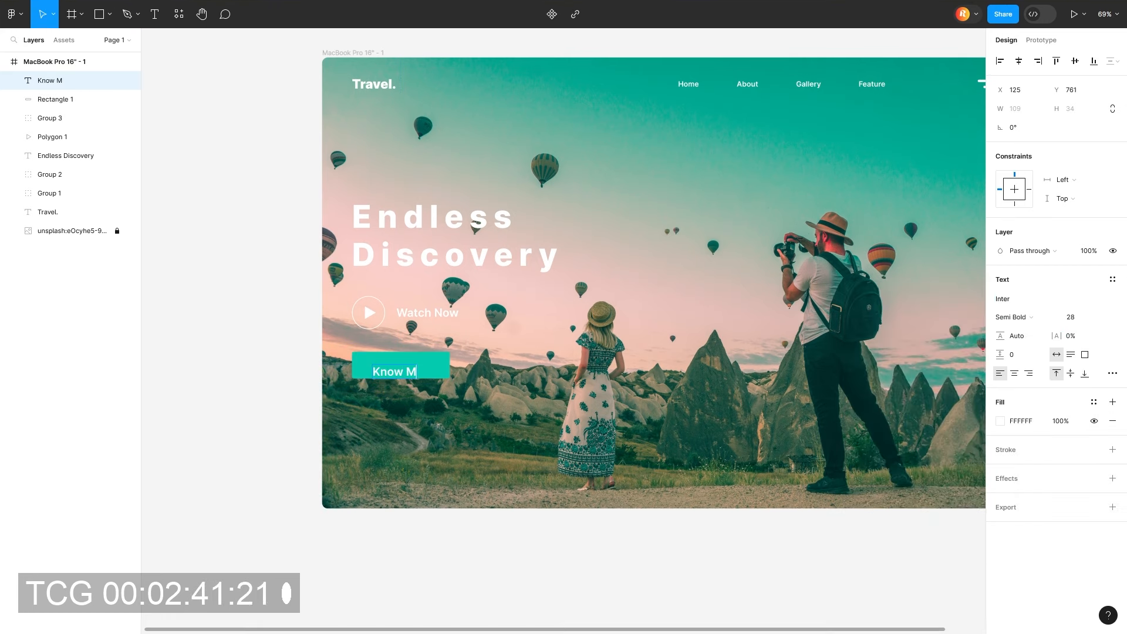
{"action": "left_click_drag", "start_coordinate": [412, 374], "coordinate": [409, 367]}
{"action": "left_click", "coordinate": [419, 418]}
{"action": "left_click", "coordinate": [406, 369]}
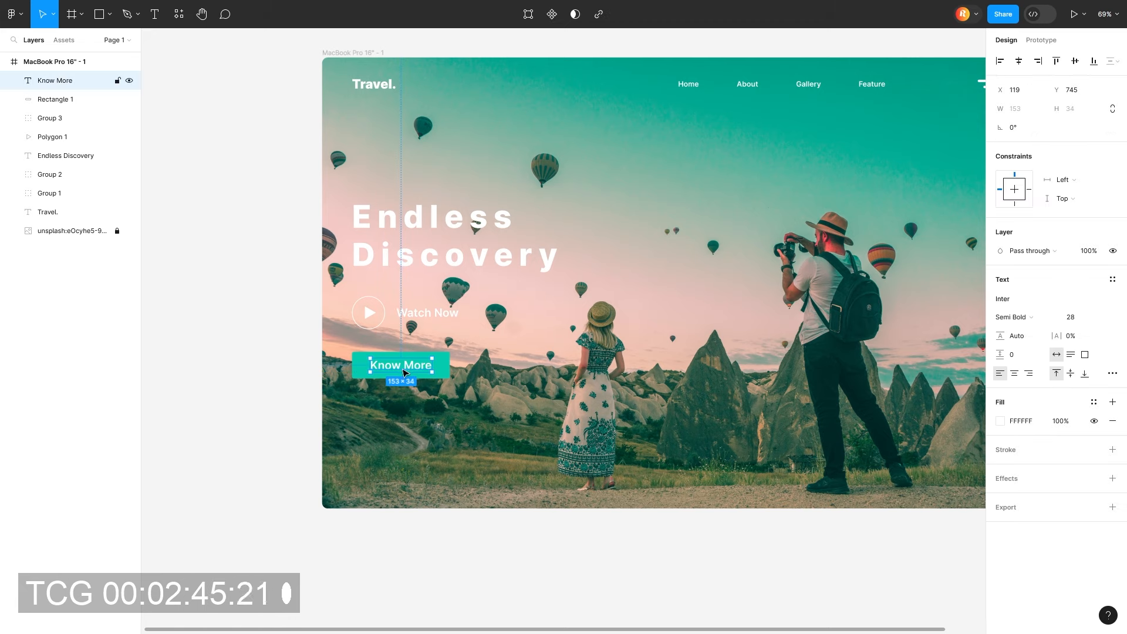
{"action": "left_click", "coordinate": [211, 134]}
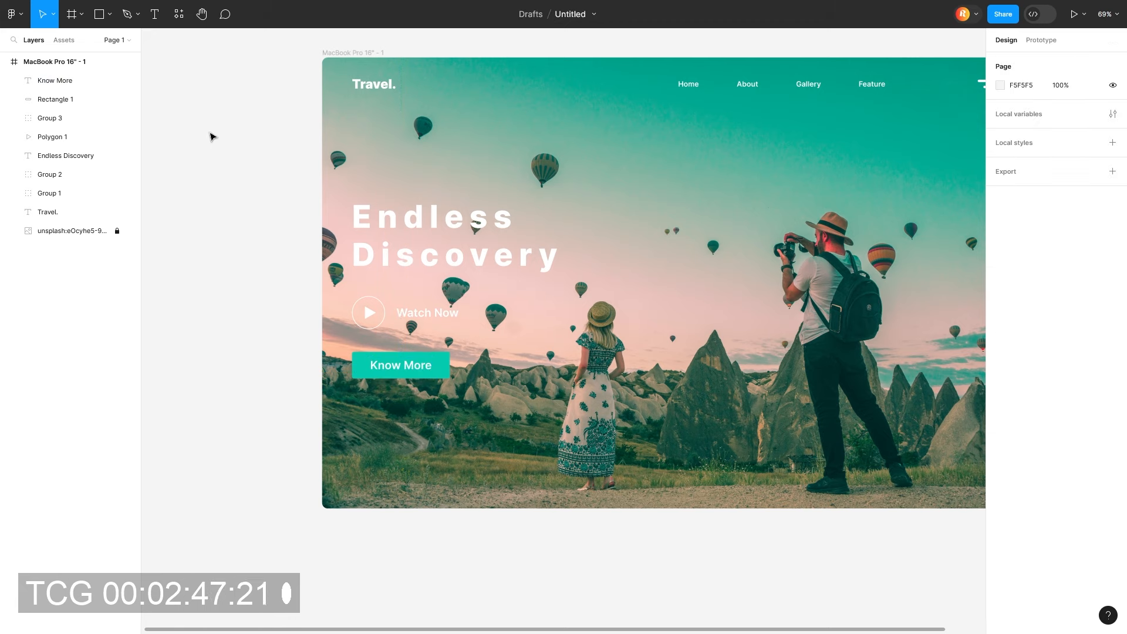
Add the text "Instagram" near the photo's lower left corner and place a copy beside it reading "Youtube"
{"action": "key", "text": "t"}
{"action": "left_click", "coordinate": [361, 471]}
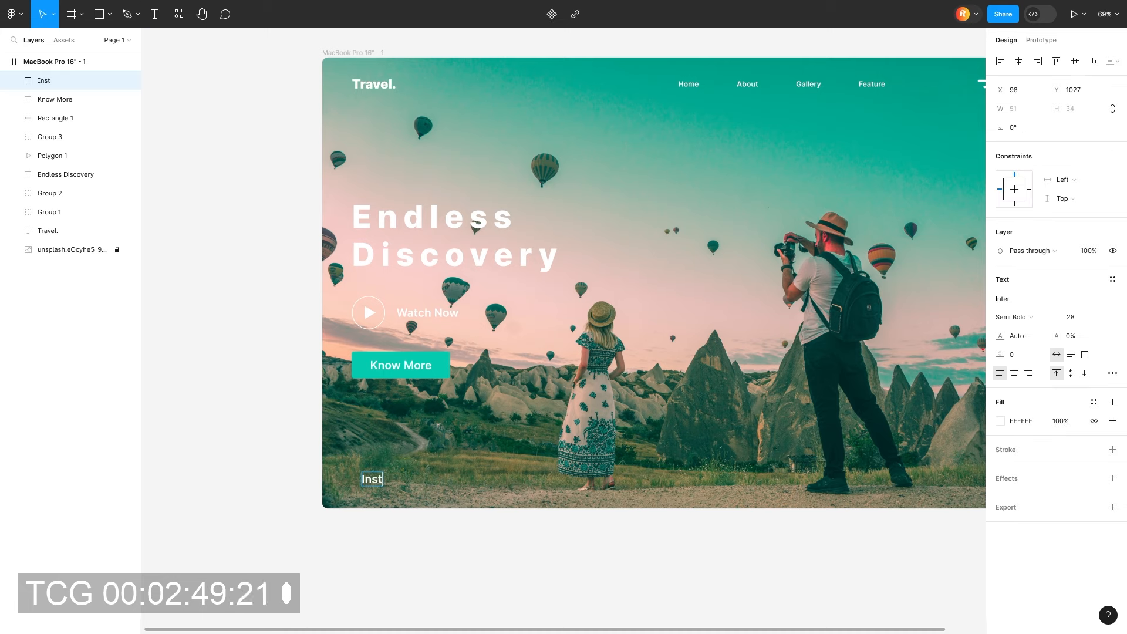
{"action": "left_click_drag", "start_coordinate": [390, 482], "coordinate": [483, 480]}
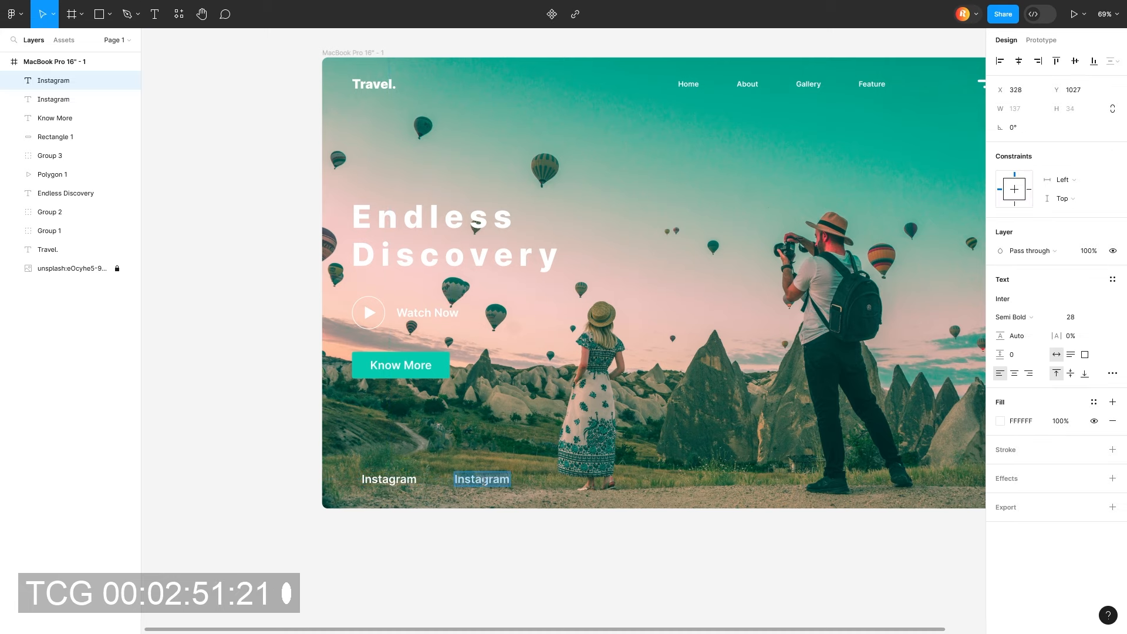
{"action": "right_click", "coordinate": [481, 478]}
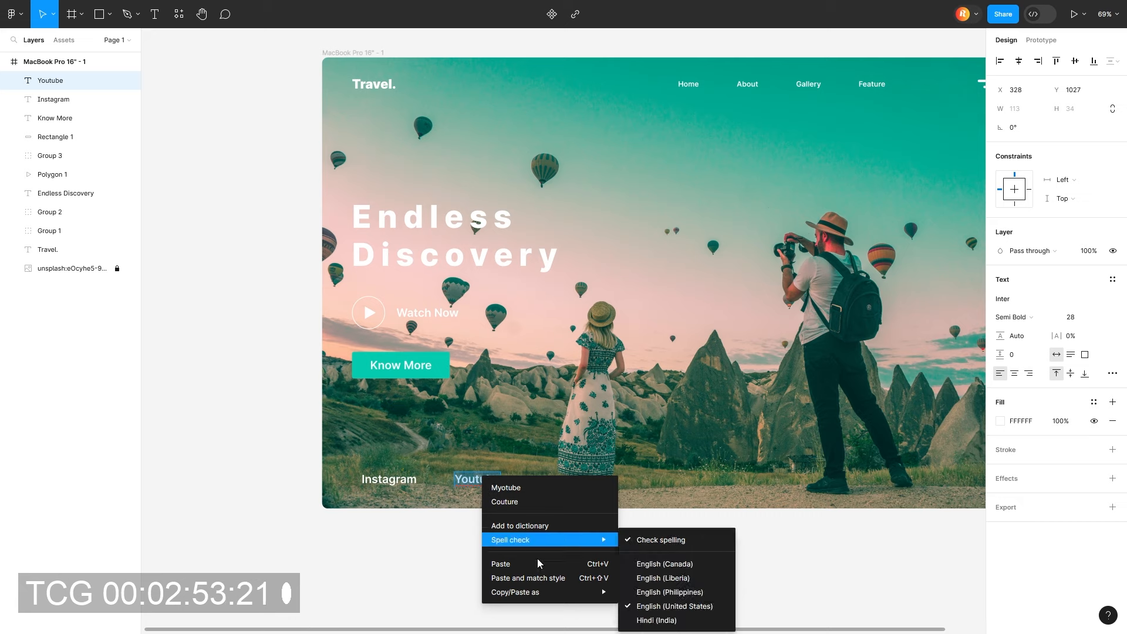
{"action": "key", "text": "Escape"}
{"action": "key", "text": "Escape"}
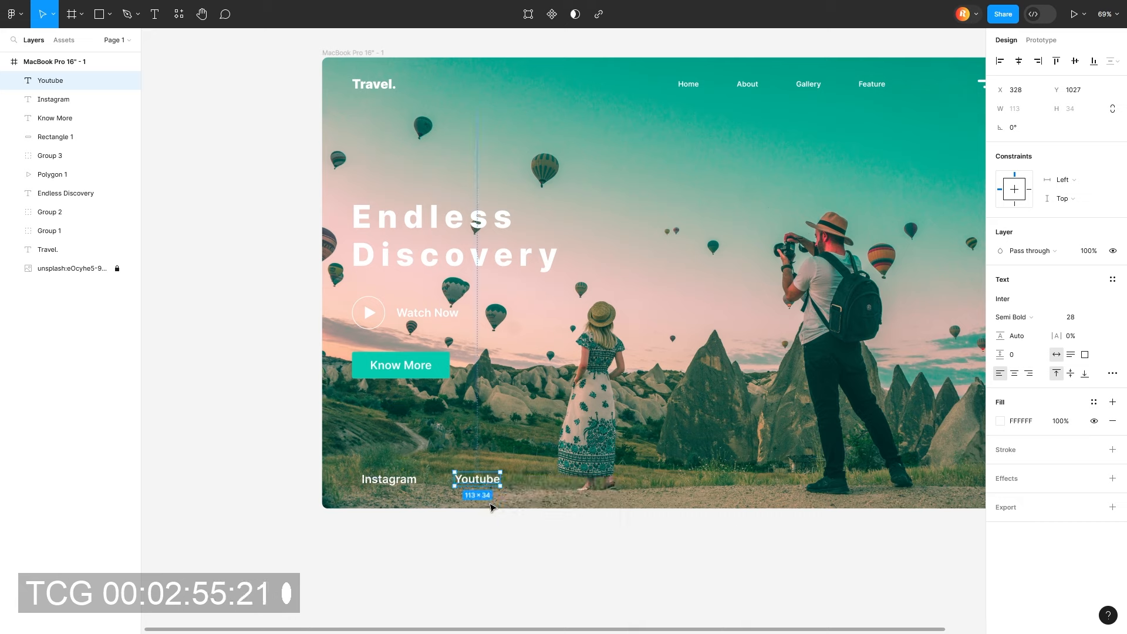
Set the Instagram and Youtube texts to 8% letter spacing and font size 20
{"action": "right_click", "coordinate": [481, 484]}
{"action": "left_click", "coordinate": [385, 482], "text": "shift"}
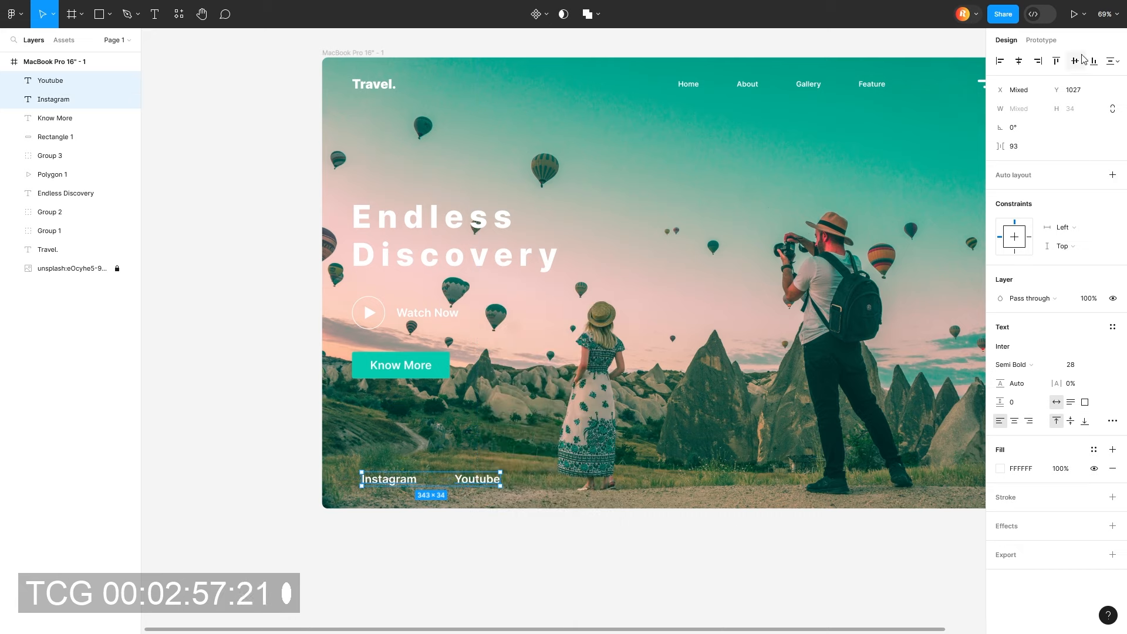
{"action": "left_click_drag", "start_coordinate": [1061, 387], "coordinate": [1086, 386]}
{"action": "left_click", "coordinate": [1015, 365]}
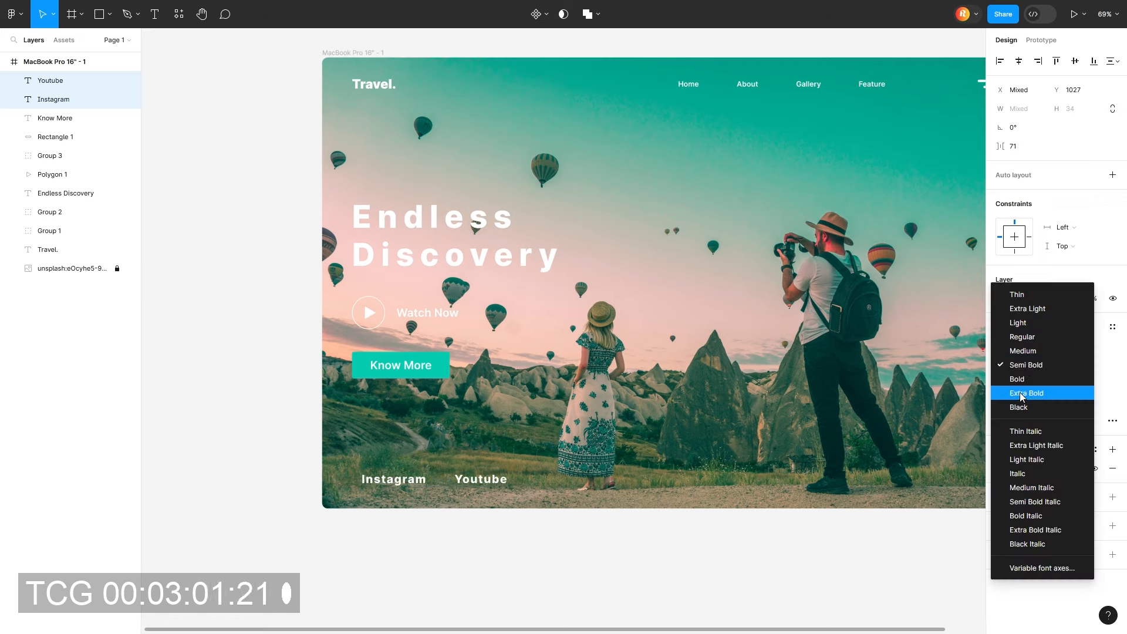
{"action": "left_click", "coordinate": [1024, 365]}
{"action": "left_click", "coordinate": [1077, 365]}
{"action": "type", "text": "20"}
{"action": "key", "text": "Return"}
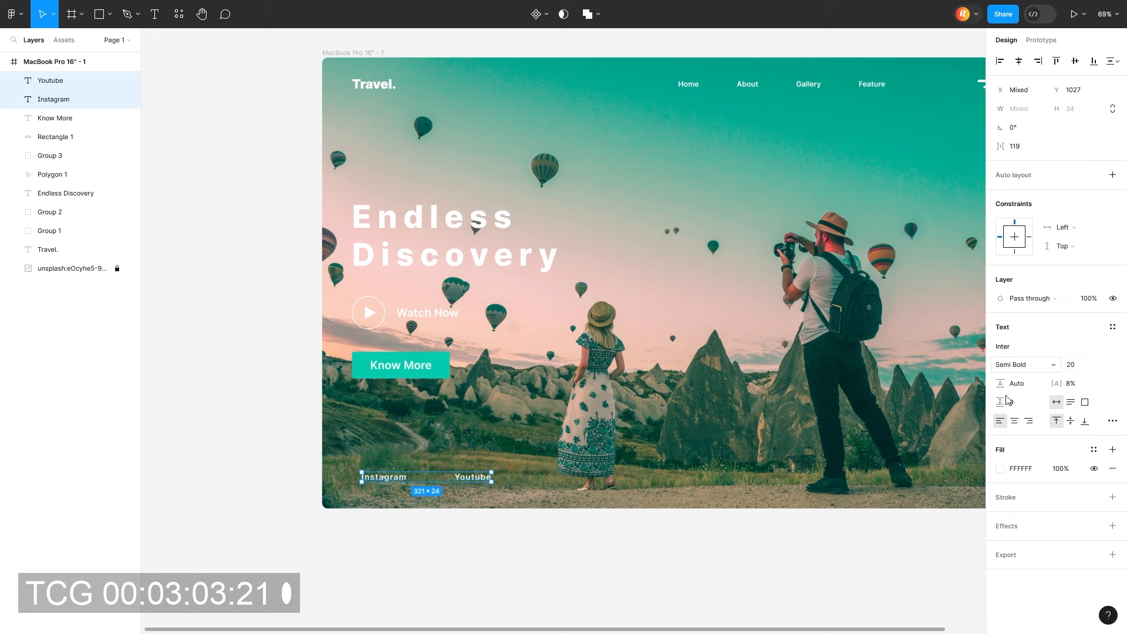
Move the Instagram and Youtube texts slightly down and line them up with the heading's left edge
{"action": "left_click_drag", "start_coordinate": [464, 482], "coordinate": [454, 486]}
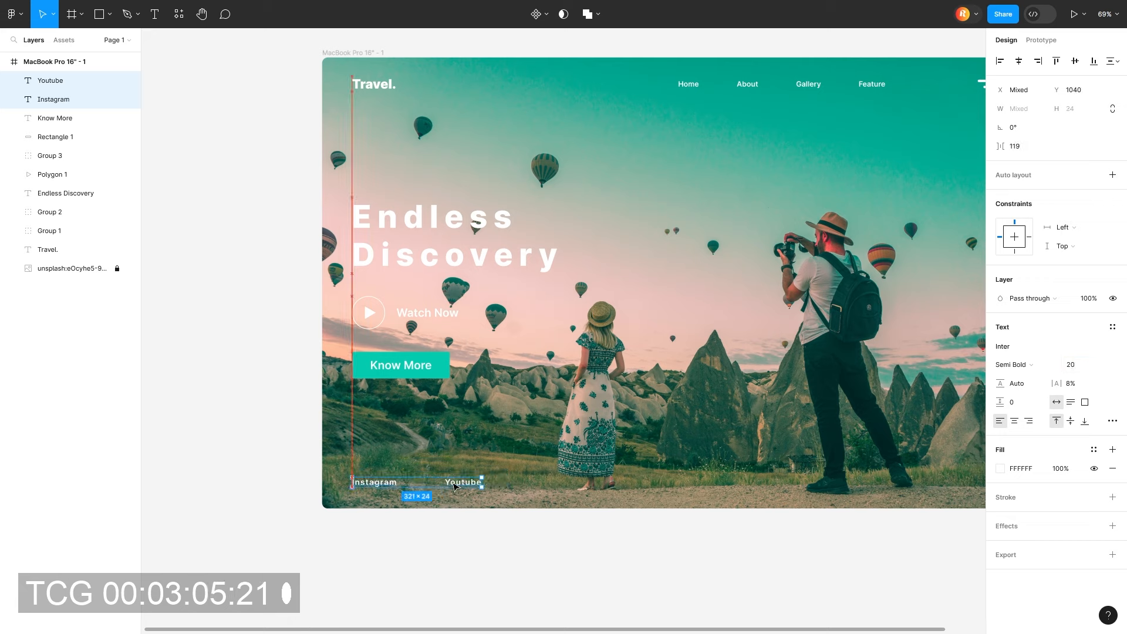
{"action": "left_click", "coordinate": [453, 522]}
Add a drop shadow to the Instagram and Youtube texts with Y offset 0, blur 18.8 and 35% opacity
{"action": "left_click", "coordinate": [461, 483]}
{"action": "left_click", "coordinate": [378, 482], "text": "shift"}
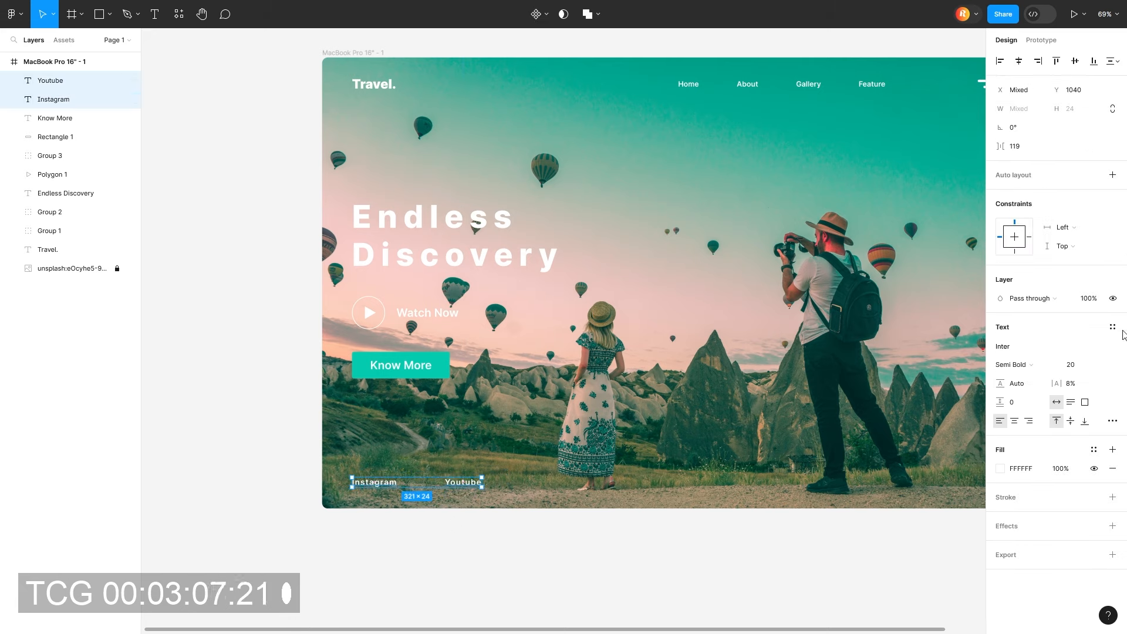
{"action": "left_click", "coordinate": [1112, 526]}
{"action": "left_click", "coordinate": [1044, 545]}
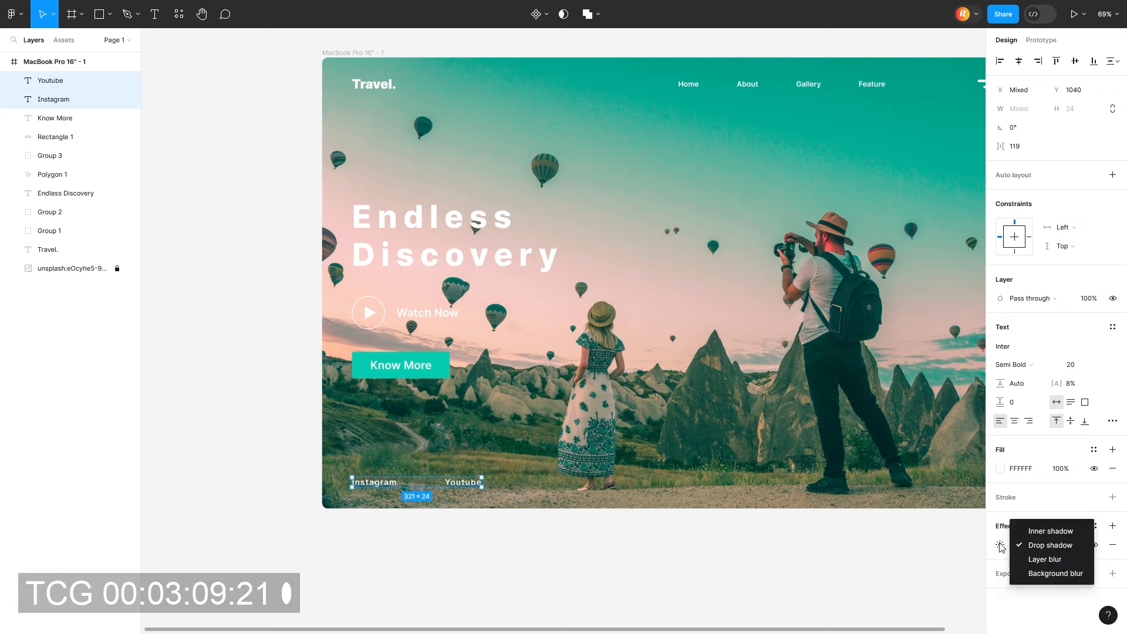
{"action": "left_click", "coordinate": [1000, 544]}
{"action": "left_click", "coordinate": [877, 592]}
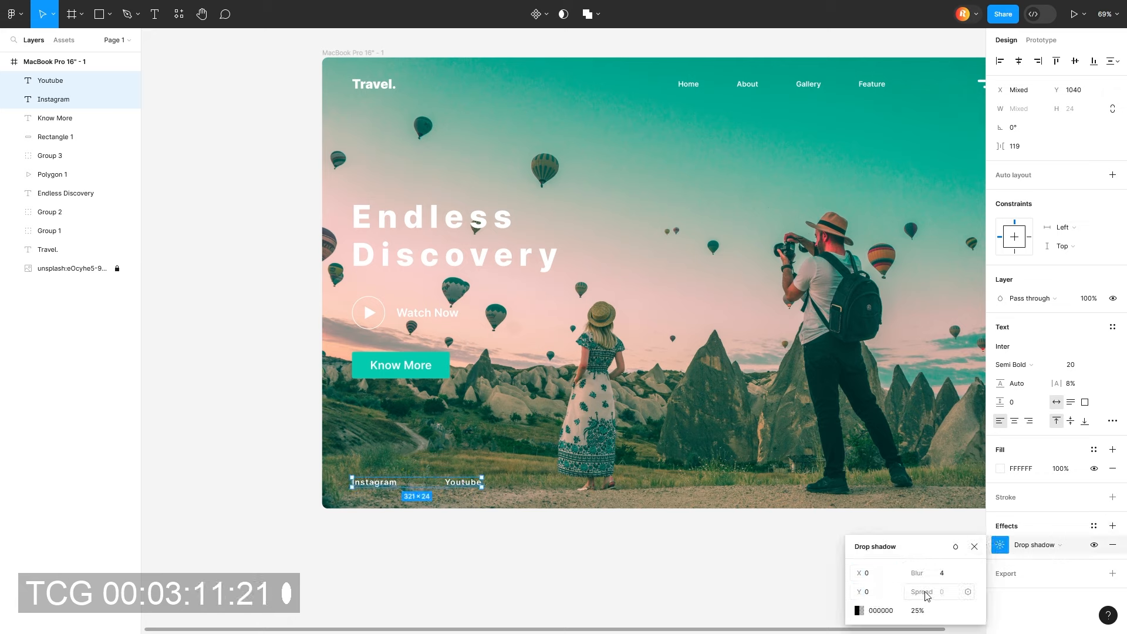
{"action": "left_click_drag", "start_coordinate": [886, 592], "coordinate": [935, 573]}
{"action": "left_click", "coordinate": [916, 610]}
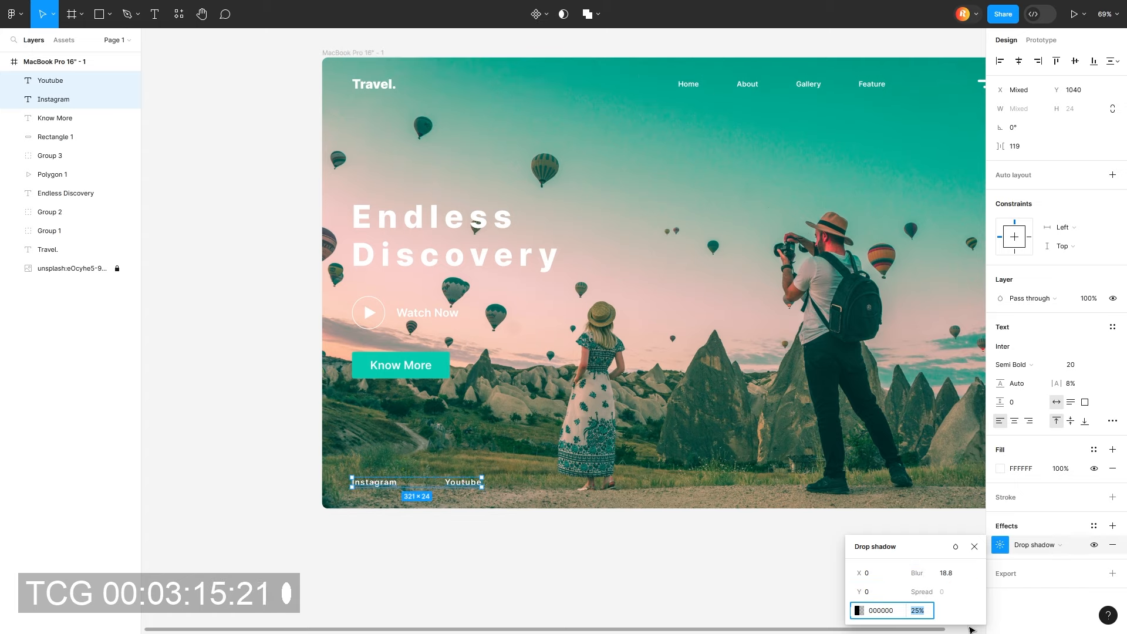
{"action": "type", "text": "35"}
{"action": "key", "text": "Return"}
{"action": "left_click", "coordinate": [969, 627]}
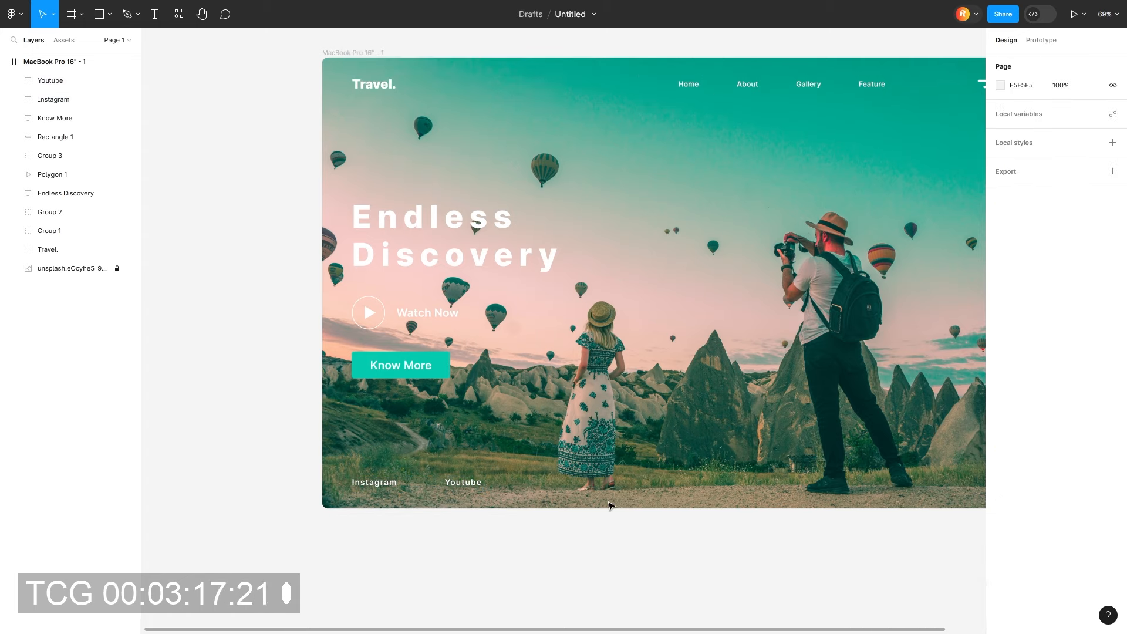
Add a drop shadow to the Endless Discovery heading and the Watch Now group with Y offset 0 and blur about 60.8
{"action": "scroll", "coordinate": [610, 506], "scroll_direction": "up", "scroll_amount": 3}
{"action": "left_click", "coordinate": [66, 193]}
{"action": "left_click", "coordinate": [50, 155], "text": "shift"}
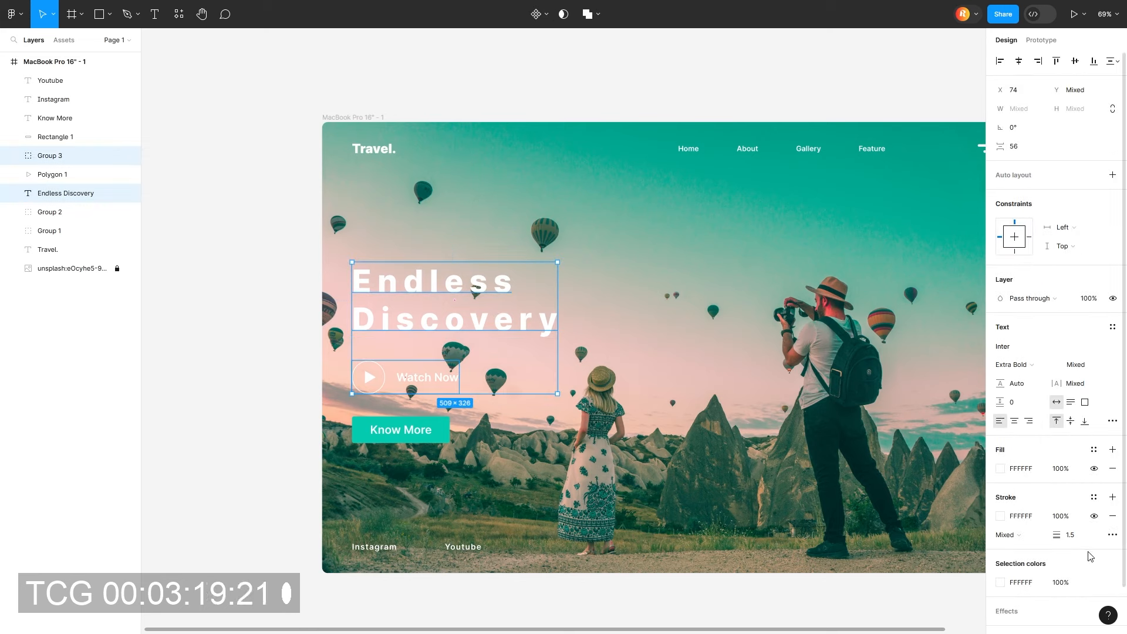
{"action": "scroll", "coordinate": [1074, 441], "scroll_direction": "down", "scroll_amount": 1}
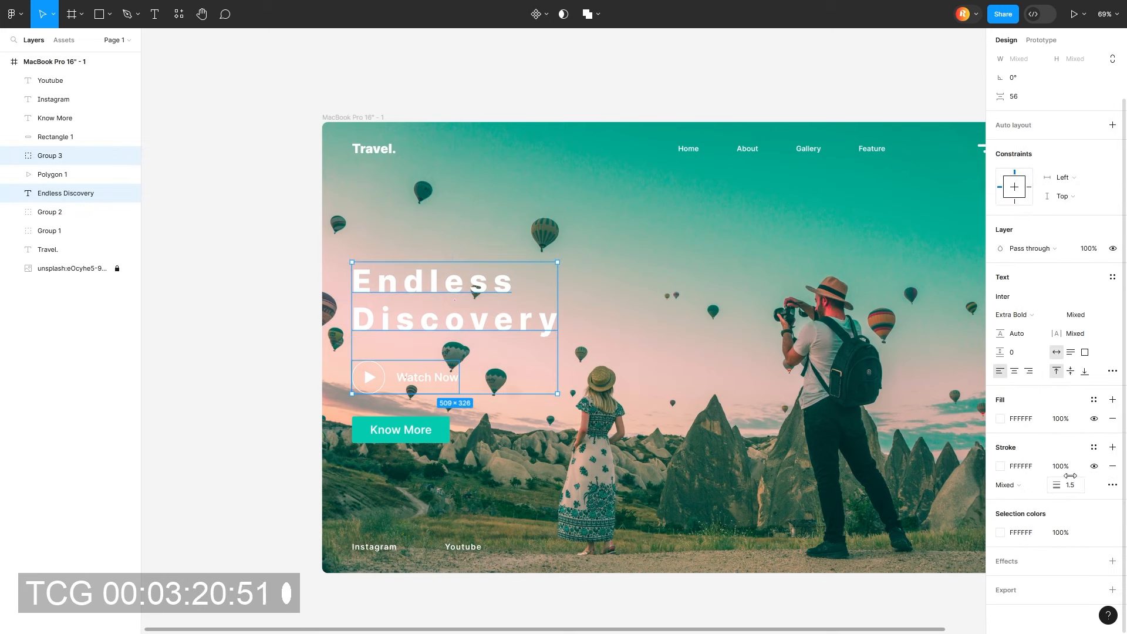
{"action": "left_click", "coordinate": [1113, 561]}
{"action": "left_click", "coordinate": [1000, 580]}
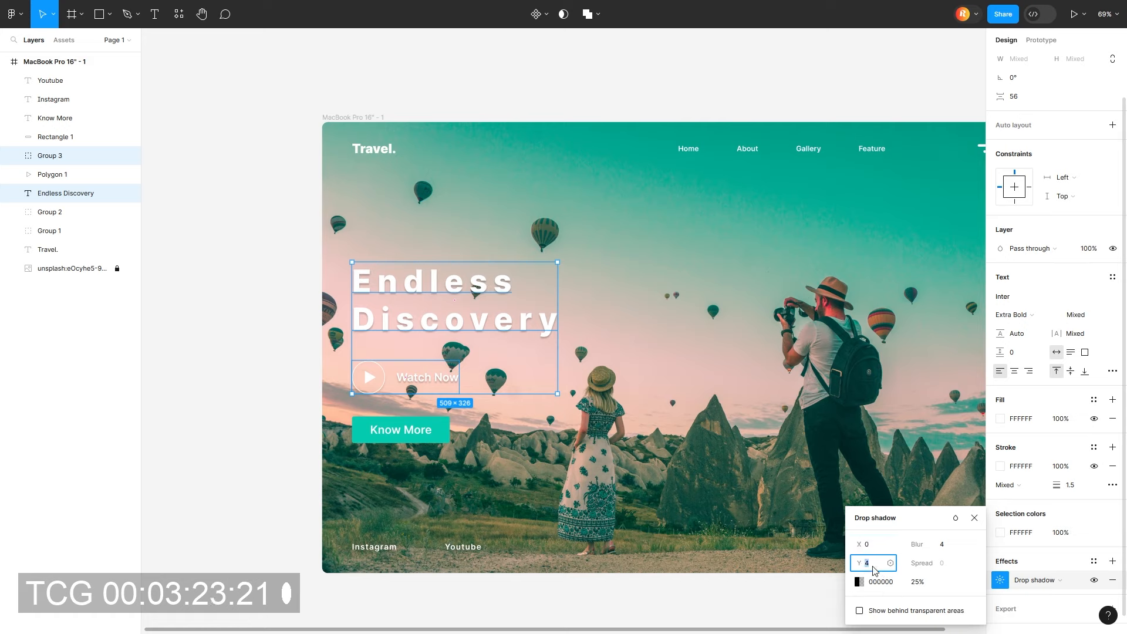
{"action": "left_click_drag", "start_coordinate": [918, 544], "coordinate": [928, 544]}
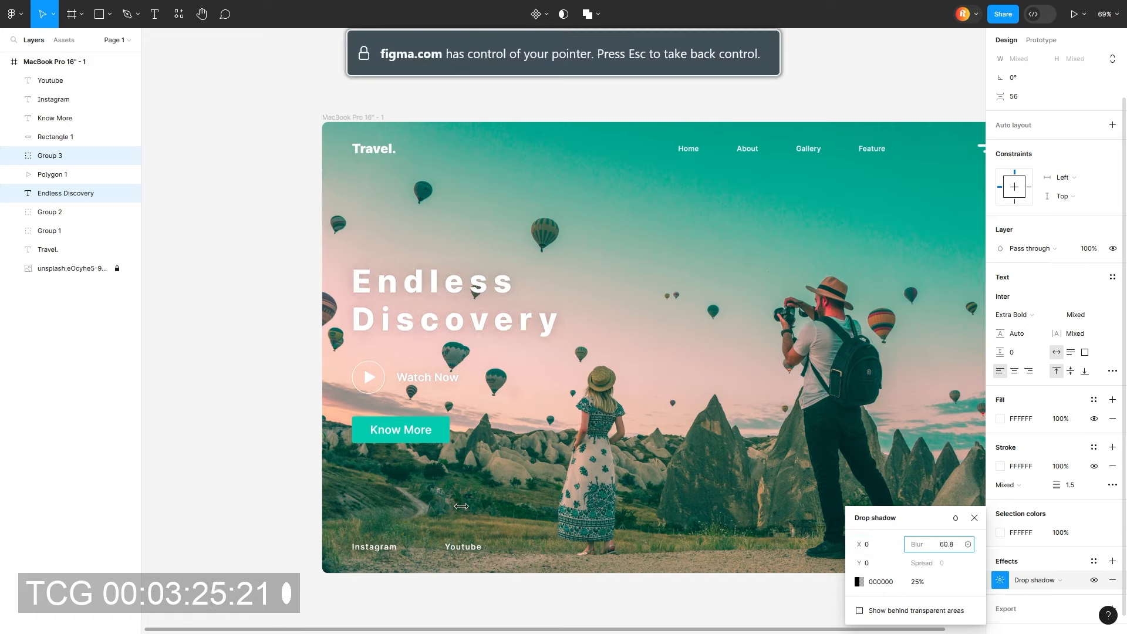
{"action": "left_click_drag", "start_coordinate": [461, 506], "coordinate": [461, 506]}
{"action": "left_click", "coordinate": [700, 515]}
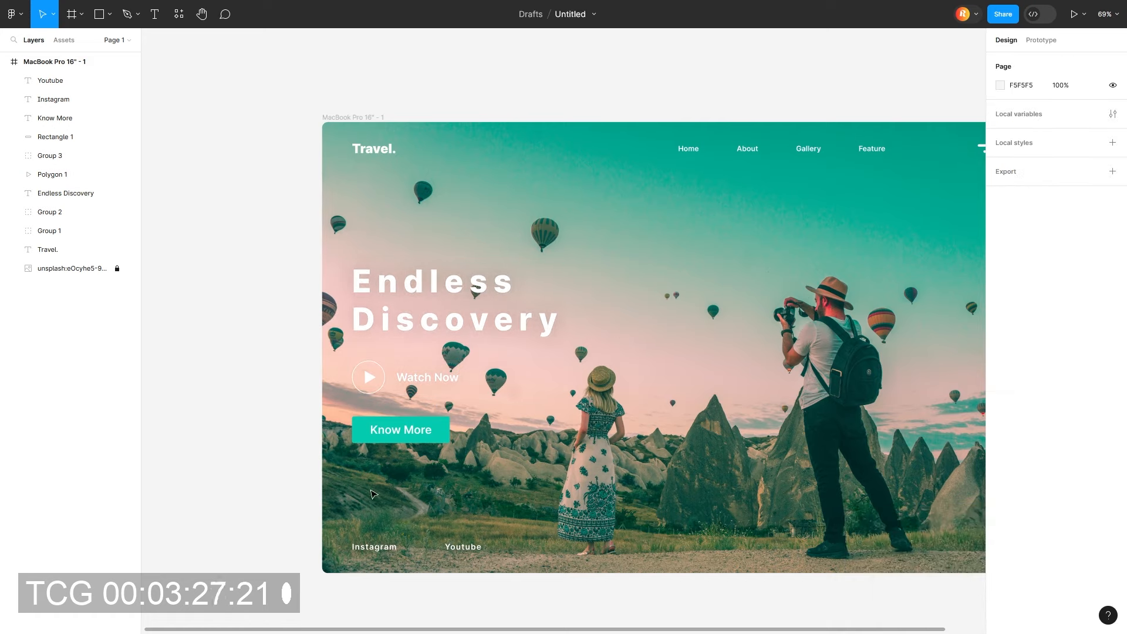
Draw a rectangle over the lower right of the photo, sized about 416 × 242, with corner radius 15
{"action": "scroll", "coordinate": [396, 489], "scroll_direction": "right", "scroll_amount": 5}
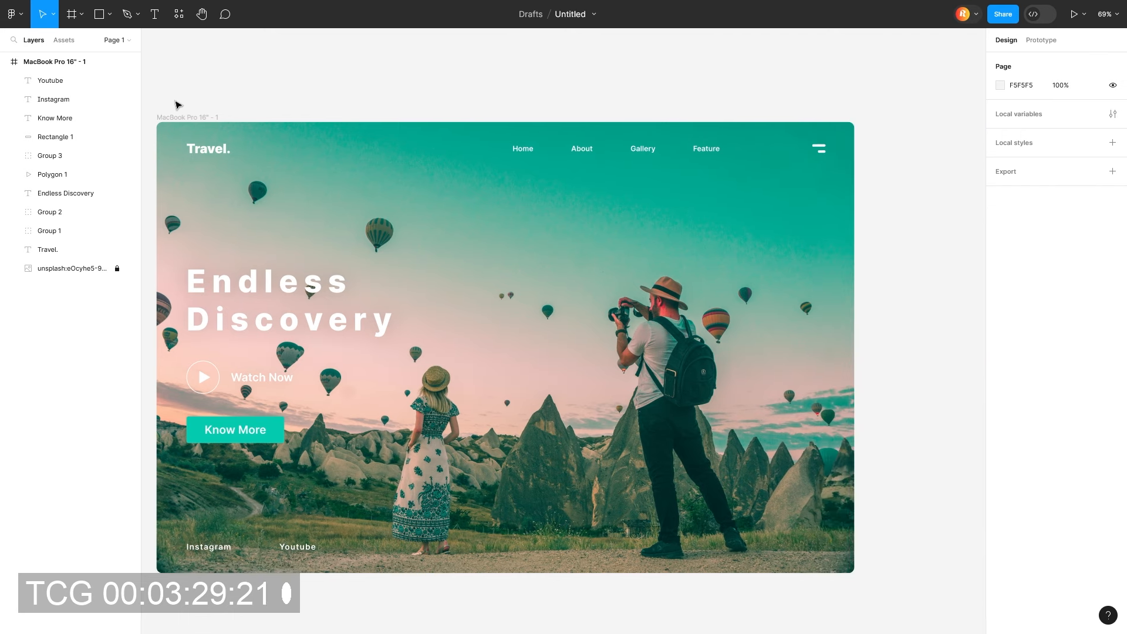
{"action": "key", "text": "r"}
{"action": "left_click_drag", "start_coordinate": [611, 411], "coordinate": [825, 536]}
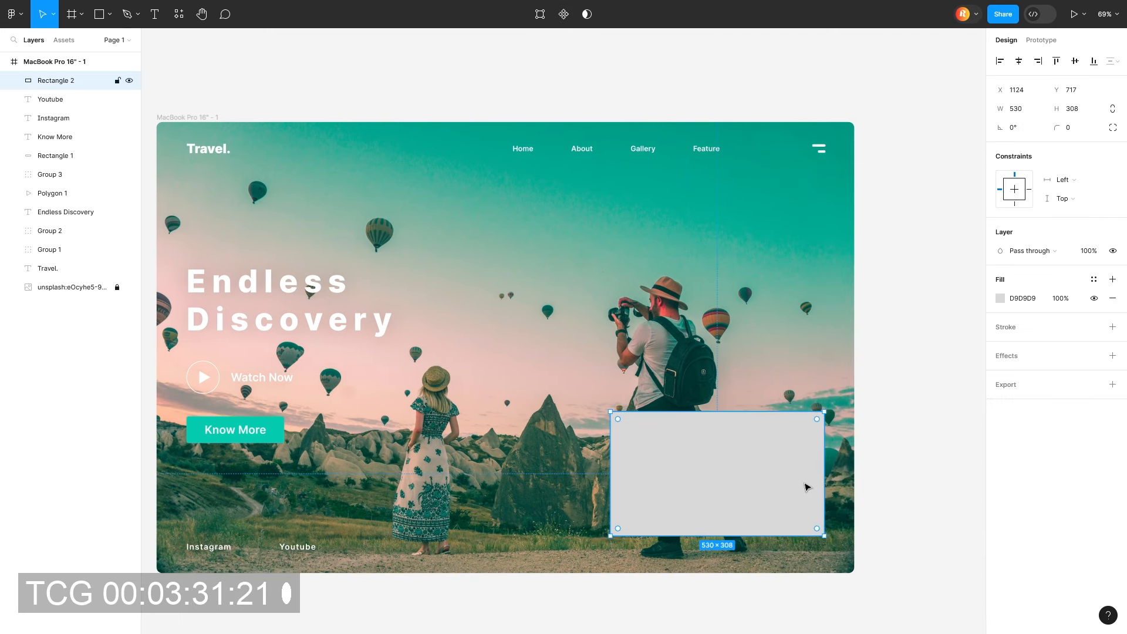
{"action": "left_click_drag", "start_coordinate": [805, 482], "coordinate": [806, 498]}
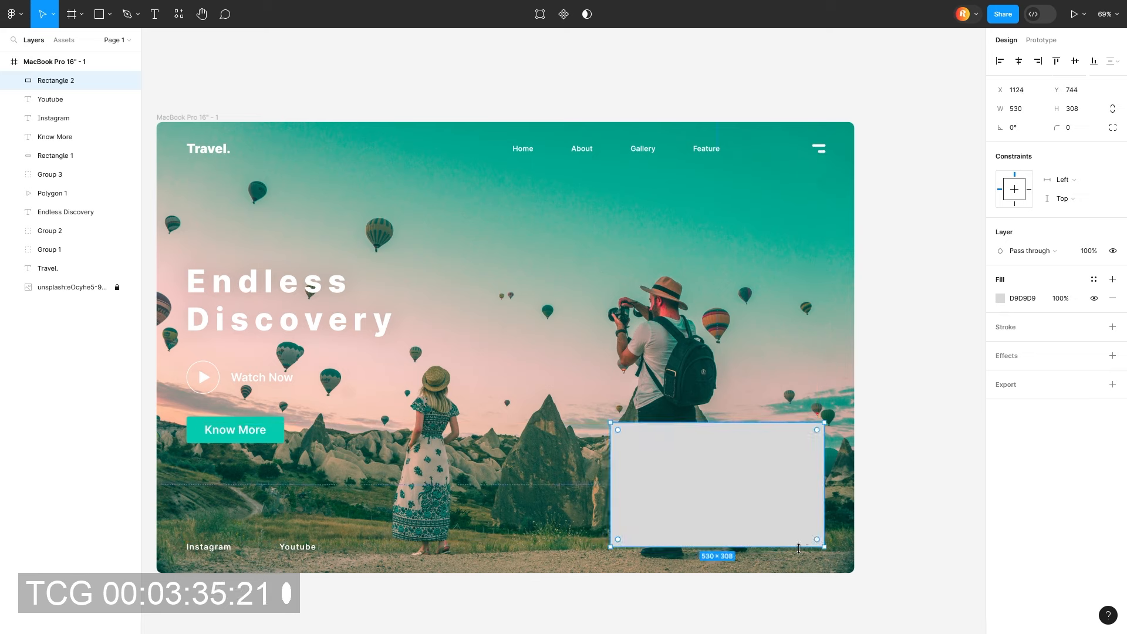
{"action": "left_click_drag", "start_coordinate": [798, 548], "coordinate": [758, 469]}
{"action": "left_click_drag", "start_coordinate": [1063, 128], "coordinate": [109, 130]}
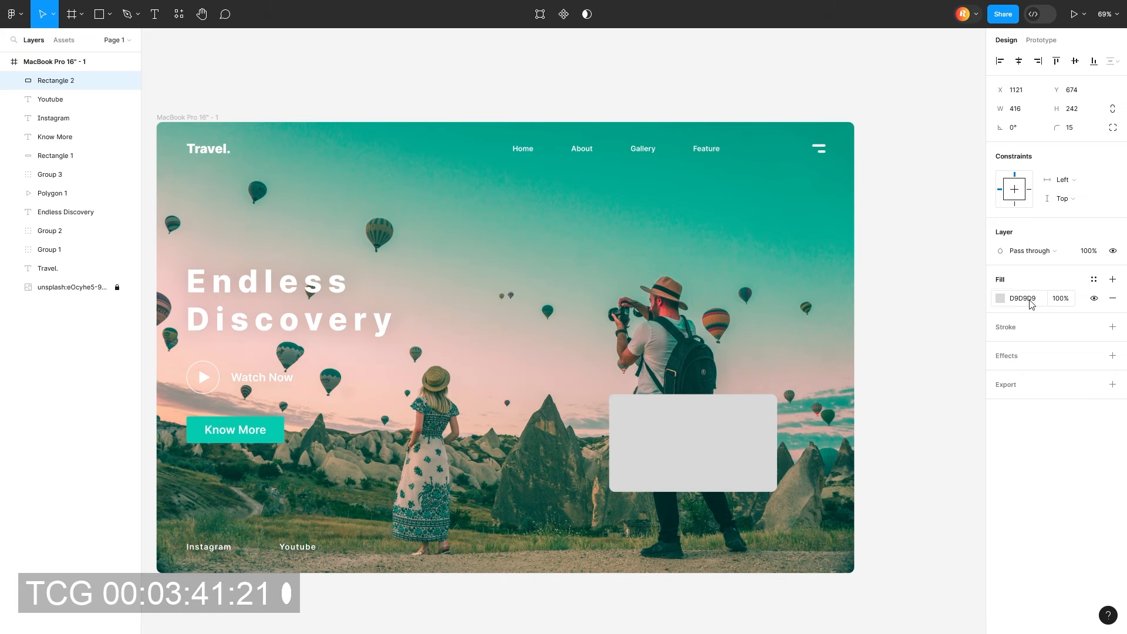
Fill the rectangle with white (FFFFFF) at 15% opacity
{"action": "left_click", "coordinate": [1001, 297]}
{"action": "left_click_drag", "start_coordinate": [942, 379], "coordinate": [844, 329]}
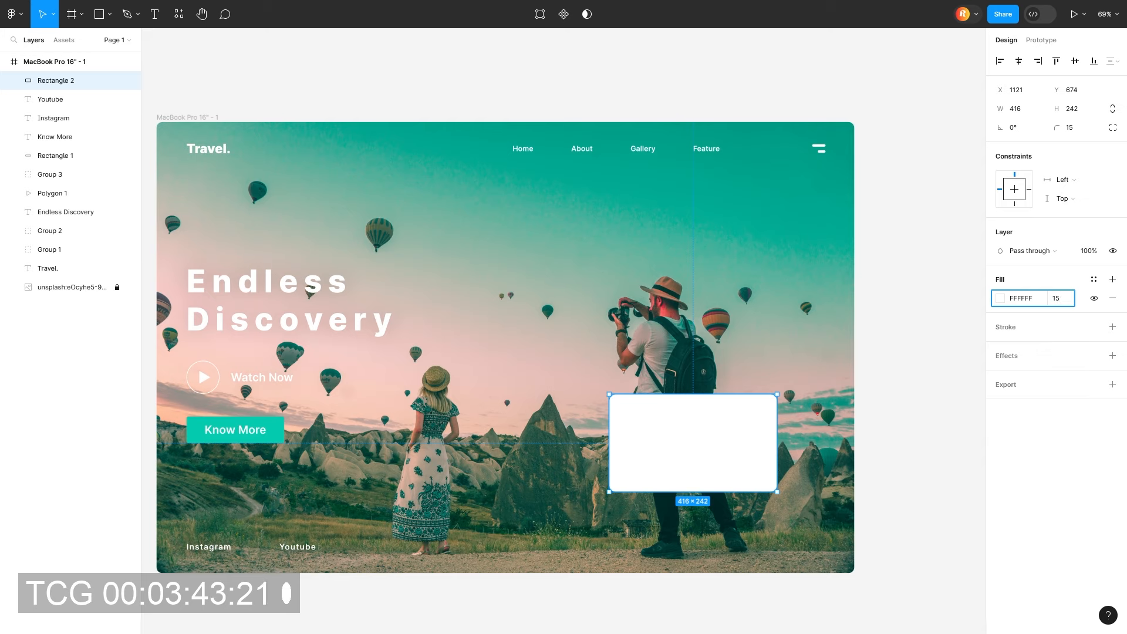
{"action": "key", "text": "Return"}
Add a background blur effect to the rectangle and raise its blur amount for a frosted glass look
{"action": "left_click", "coordinate": [1112, 356]}
{"action": "left_click", "coordinate": [1039, 374]}
{"action": "left_click", "coordinate": [1039, 415]}
{"action": "left_click", "coordinate": [1000, 375]}
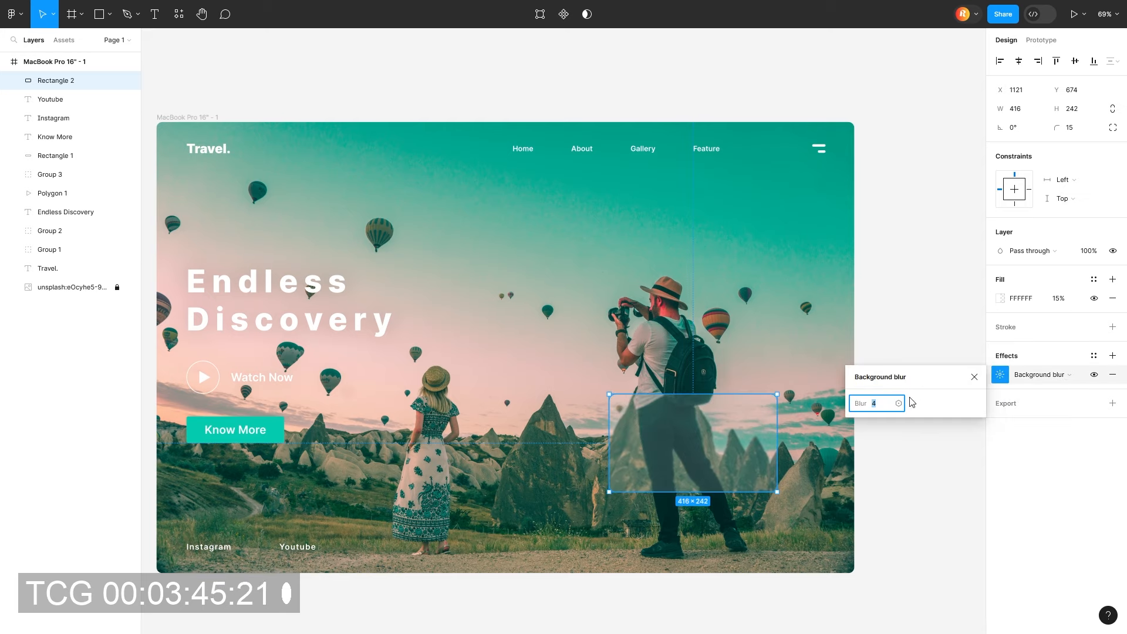
{"action": "left_click_drag", "start_coordinate": [861, 403], "coordinate": [1088, 410]}
{"action": "left_click", "coordinate": [791, 471]}
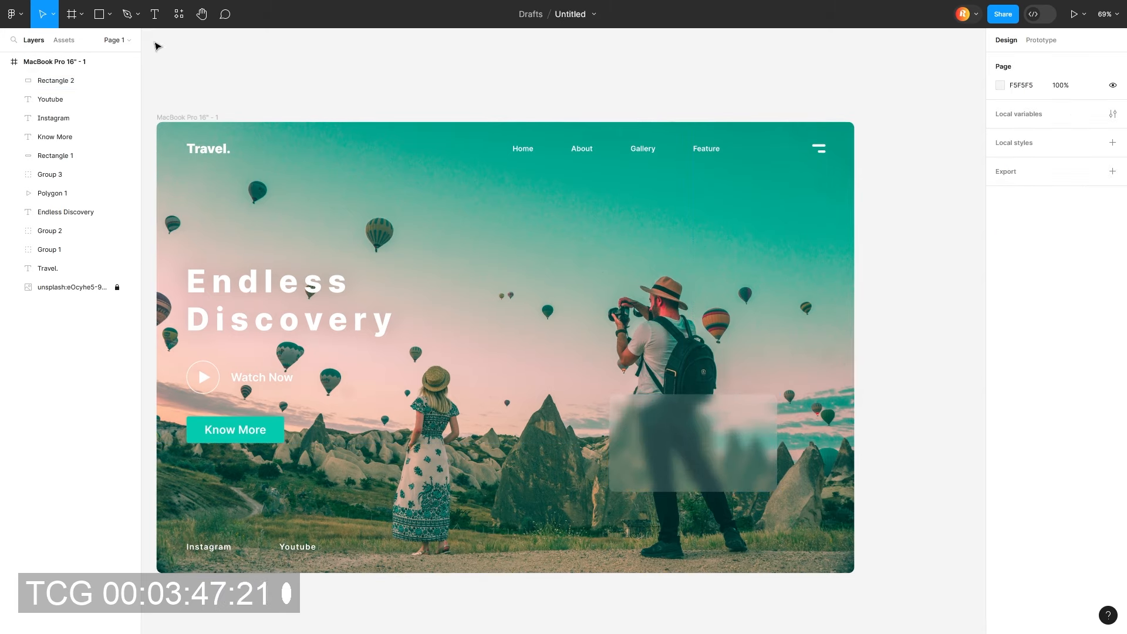
Add the text "Lakshadweep" in the upper part of the glass card, correcting its spelling
{"action": "left_click", "coordinate": [154, 14]}
{"action": "scroll", "coordinate": [633, 427], "scroll_direction": "up", "scroll_amount": 8}
{"action": "scroll", "coordinate": [627, 337], "scroll_direction": "down", "scroll_amount": 4}
{"action": "scroll", "coordinate": [627, 336], "scroll_direction": "right", "scroll_amount": 2}
{"action": "left_click", "coordinate": [505, 367]}
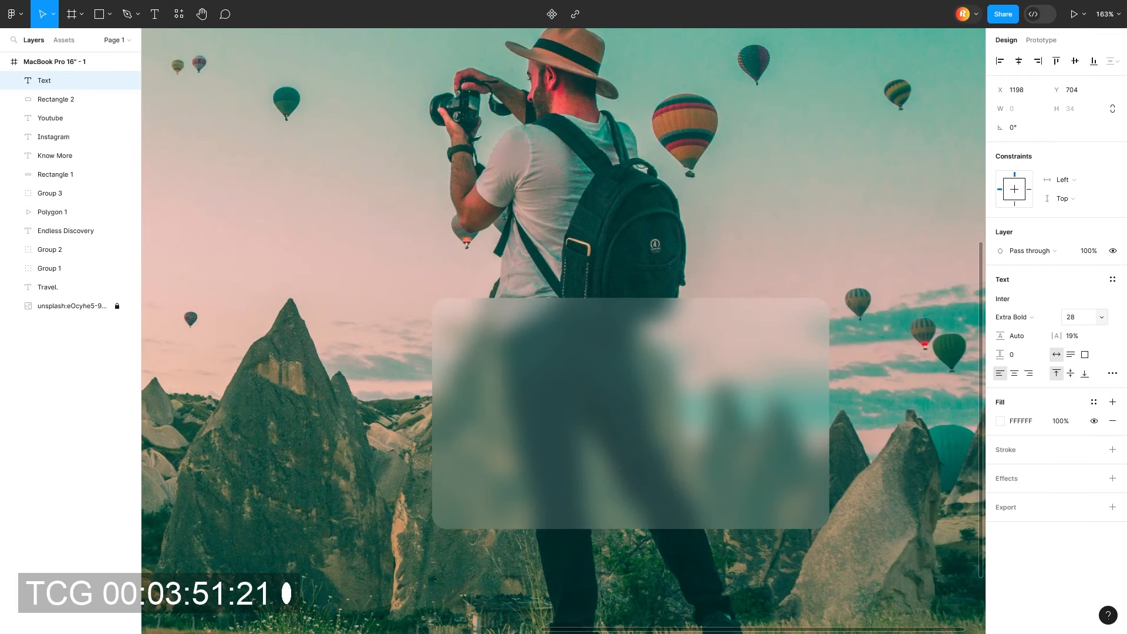
{"action": "type", "text": "Lak"}
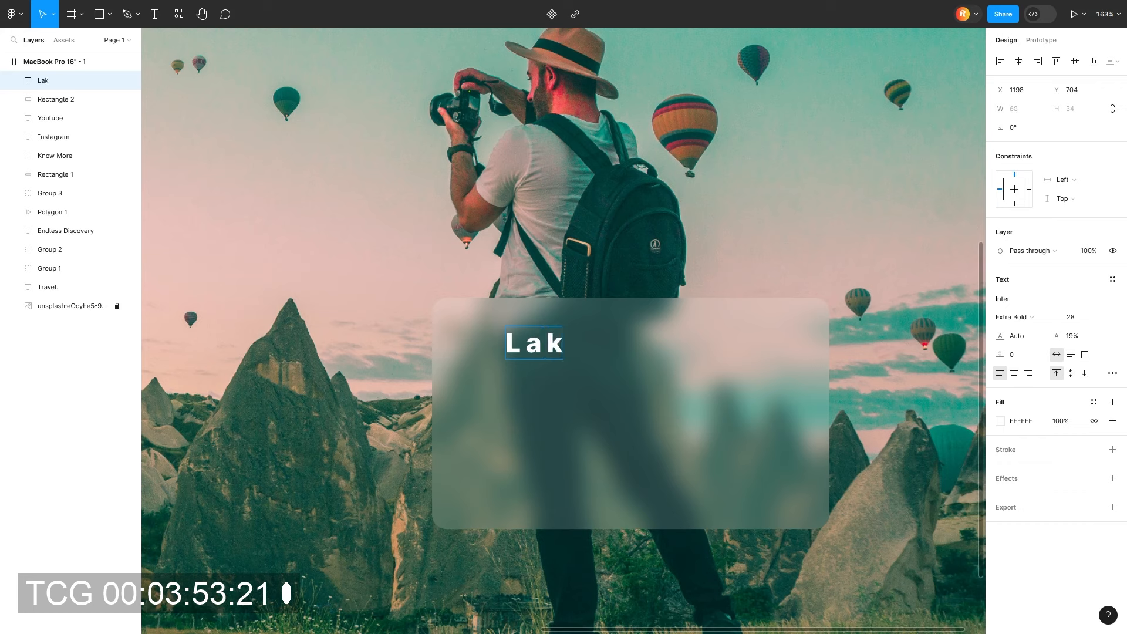
{"action": "type", "text": "shdweep"}
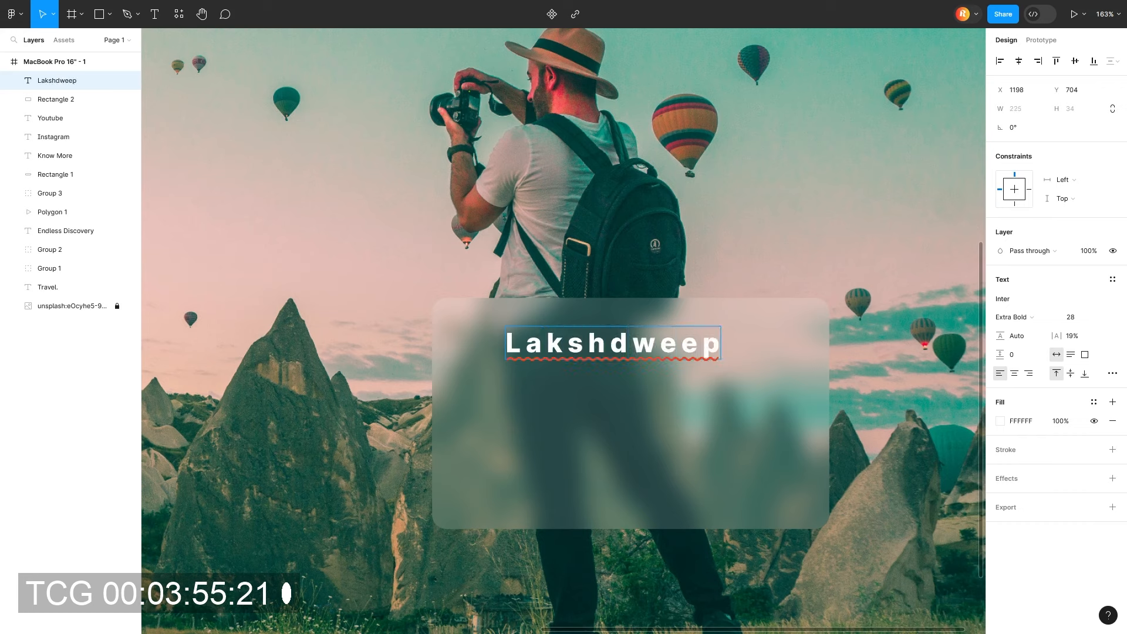
{"action": "right_click", "coordinate": [645, 341]}
{"action": "left_click", "coordinate": [658, 352]}
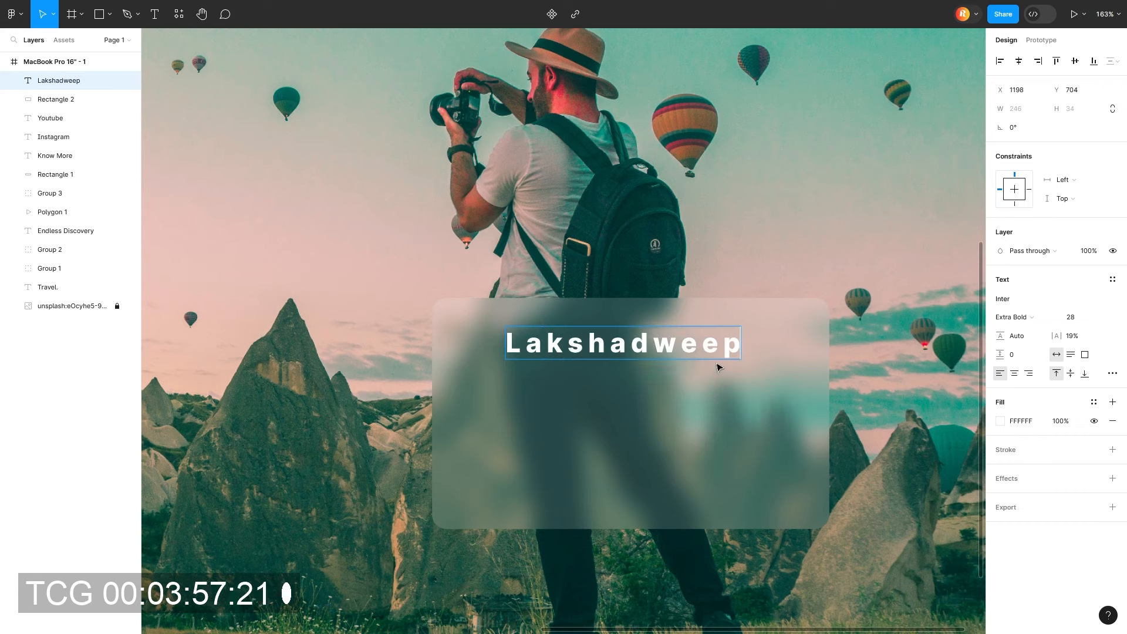
Set the Lakshadweep title's letter spacing to 3% and move it into the card's upper left corner
{"action": "double_click", "coordinate": [663, 349]}
{"action": "left_click_drag", "start_coordinate": [1057, 335], "coordinate": [1042, 337]}
{"action": "key", "text": "Escape"}
{"action": "left_click_drag", "start_coordinate": [643, 350], "coordinate": [599, 345]}
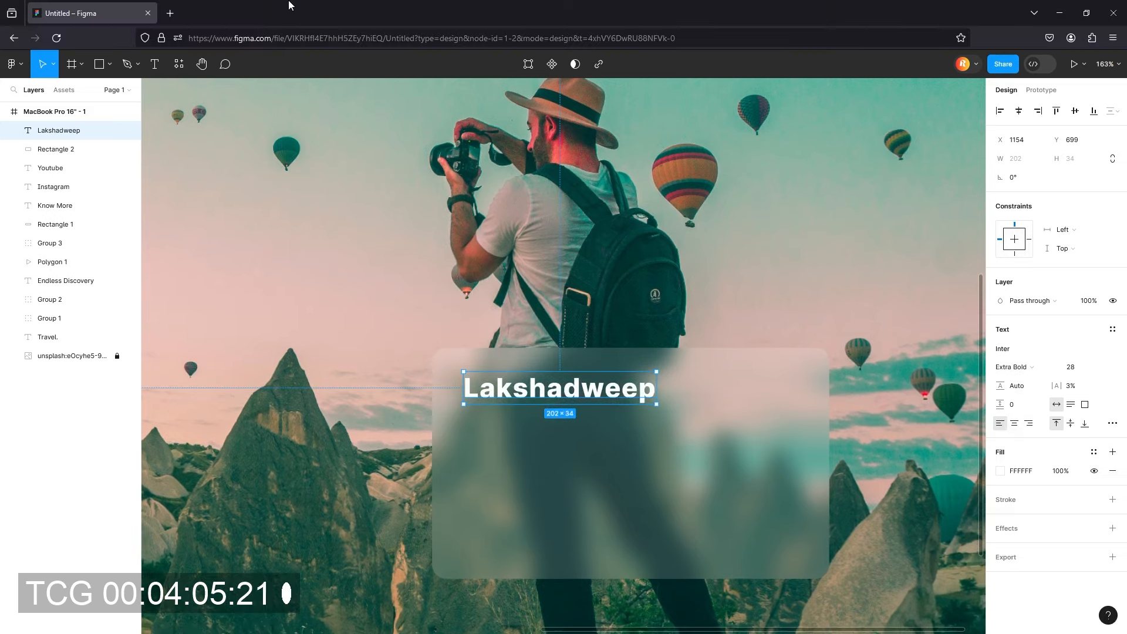
Open loremipsum.io in a new browser tab, copy the first placeholder sentence and return to Figma
{"action": "key", "text": "ctrl+t"}
{"action": "type", "text": "loremipsum.io"}
{"action": "key", "text": "Return"}
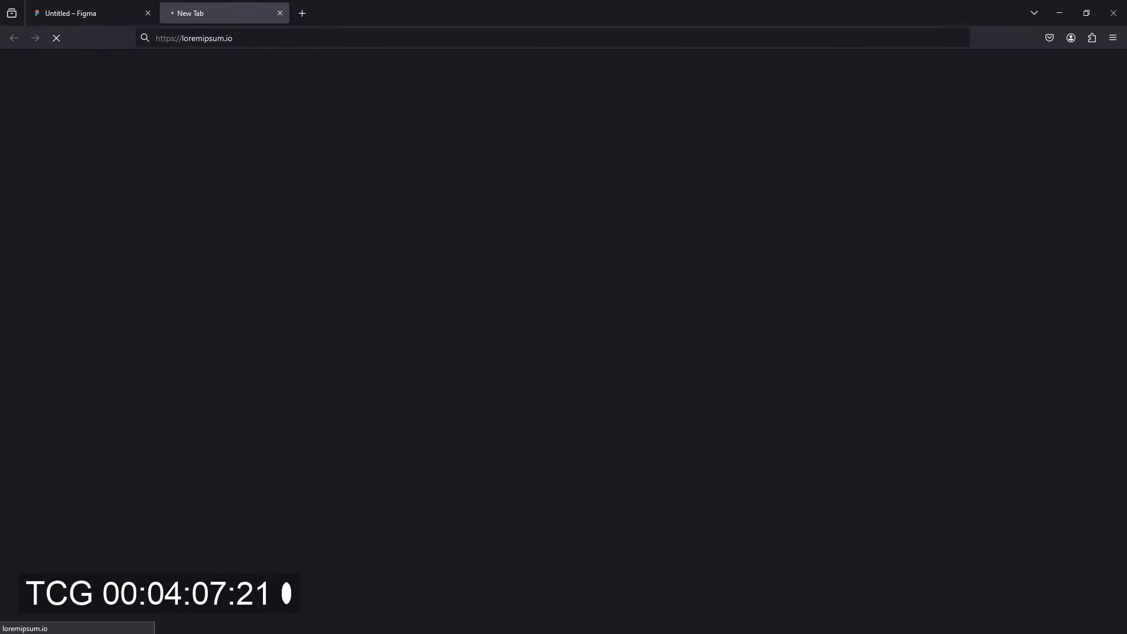
{"action": "left_click_drag", "start_coordinate": [327, 398], "coordinate": [252, 392]}
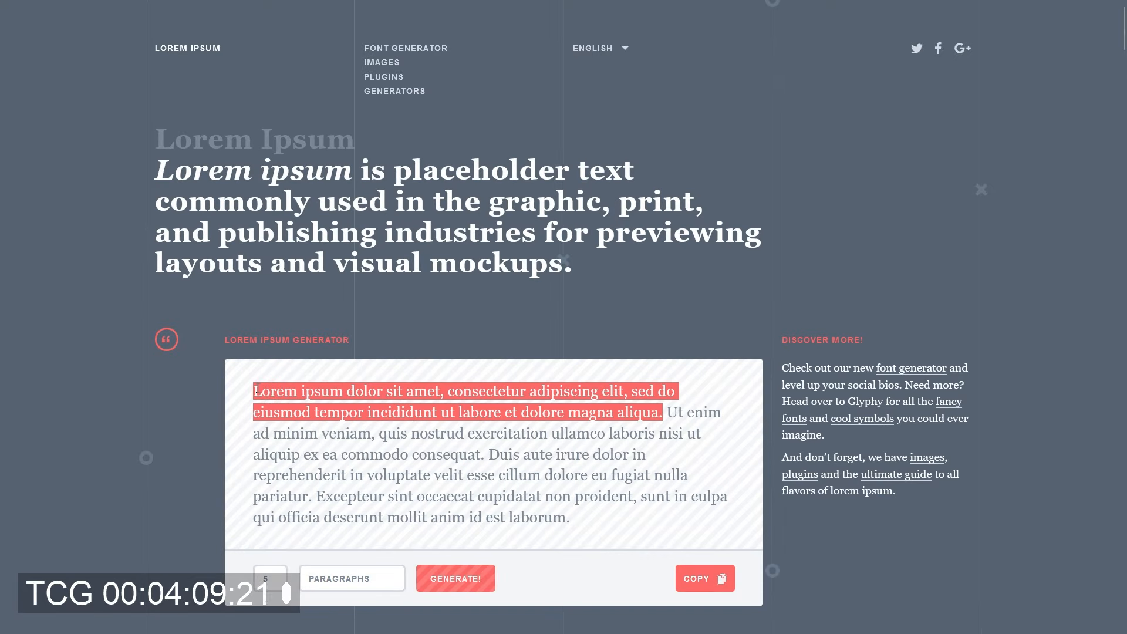
{"action": "left_click", "coordinate": [108, 7]}
{"action": "left_click", "coordinate": [155, 14]}
{"action": "left_click", "coordinate": [470, 402]}
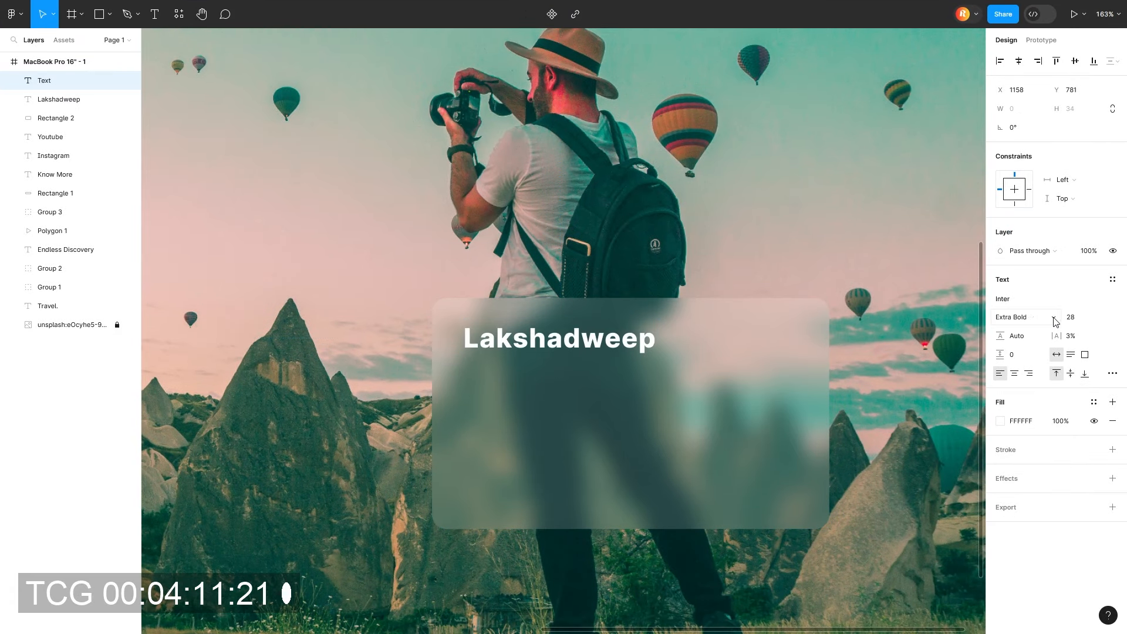
{"action": "key", "text": "Escape"}
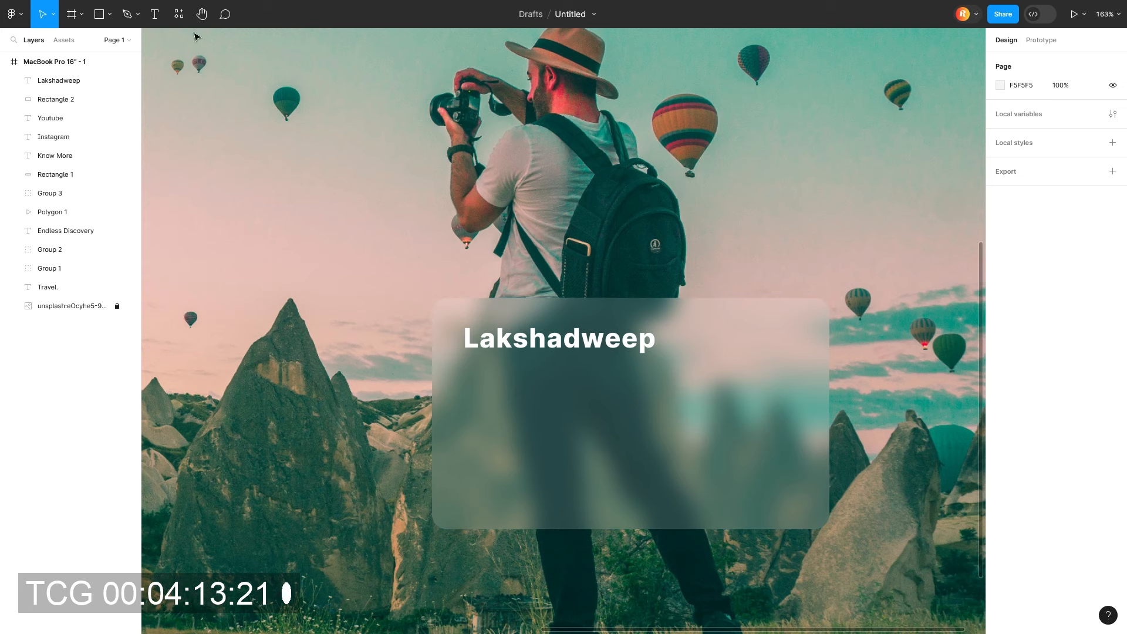
Paste the copied Lorem ipsum sentence as size 15 text below the Lakshadweep title, aligned with its left edge
{"action": "key", "text": "t"}
{"action": "left_click", "coordinate": [494, 415]}
{"action": "key", "text": "ctrl+v"}
{"action": "left_click", "coordinate": [796, 449]}
{"action": "left_click_drag", "start_coordinate": [772, 427], "coordinate": [740, 402]}
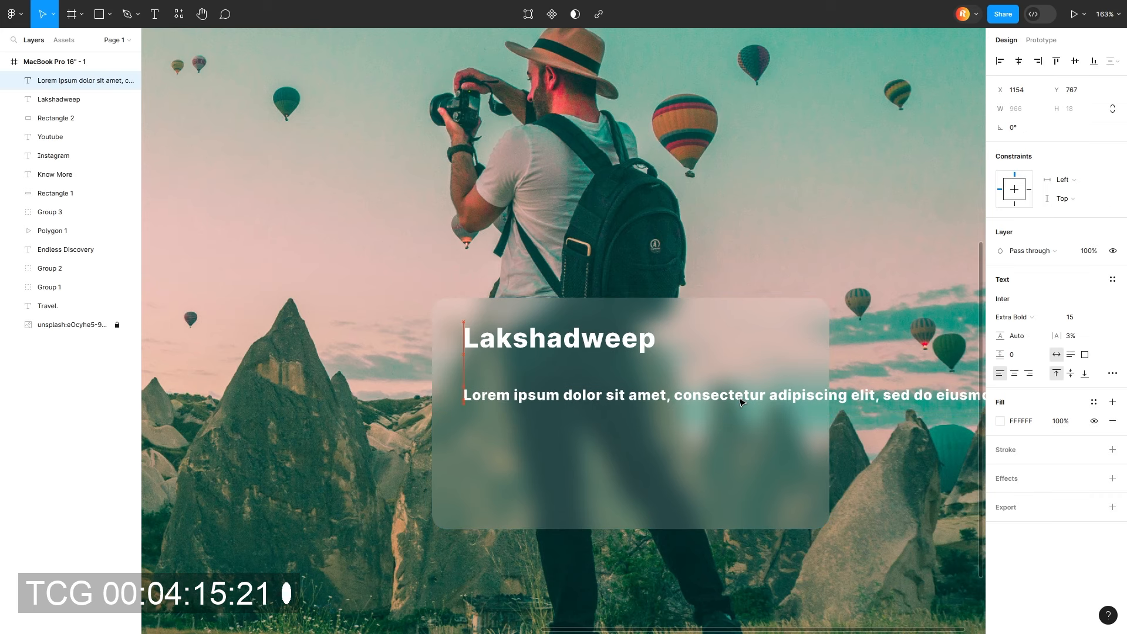
Narrow the Lorem ipsum text box to about 331 wide so the paragraph wraps inside the card
{"action": "scroll", "coordinate": [740, 402], "scroll_direction": "down", "scroll_amount": 3}
{"action": "left_click_drag", "start_coordinate": [578, 395], "coordinate": [611, 396]}
{"action": "left_click_drag", "start_coordinate": [893, 402], "coordinate": [763, 405]}
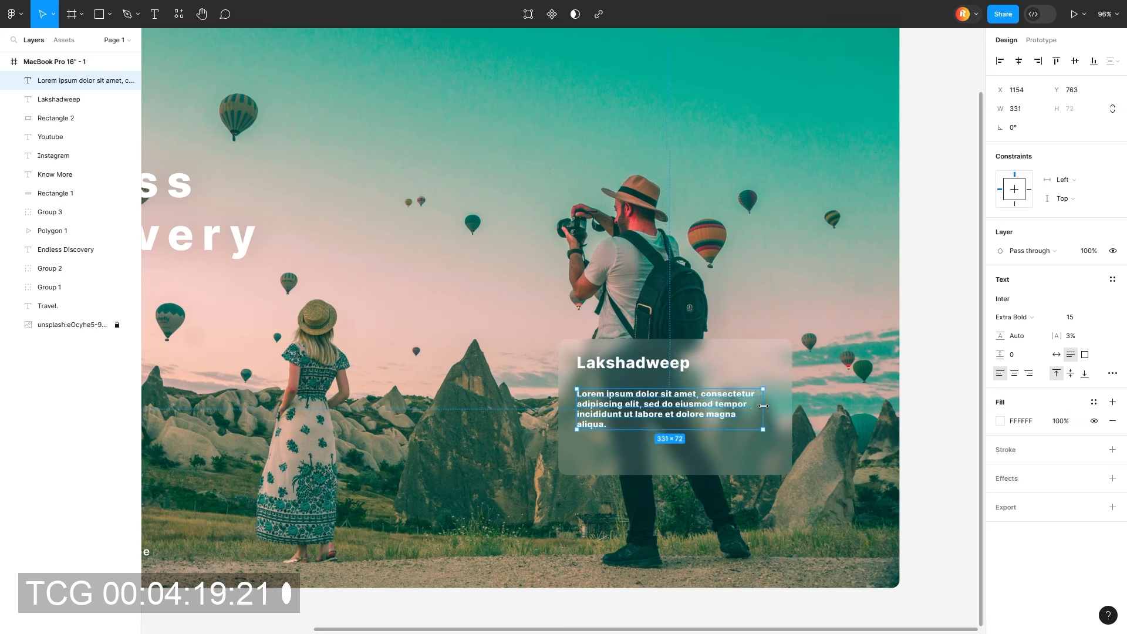
Set the paragraph's font weight to Semi Bold and move it up 4 px
{"action": "left_click", "coordinate": [1018, 317]}
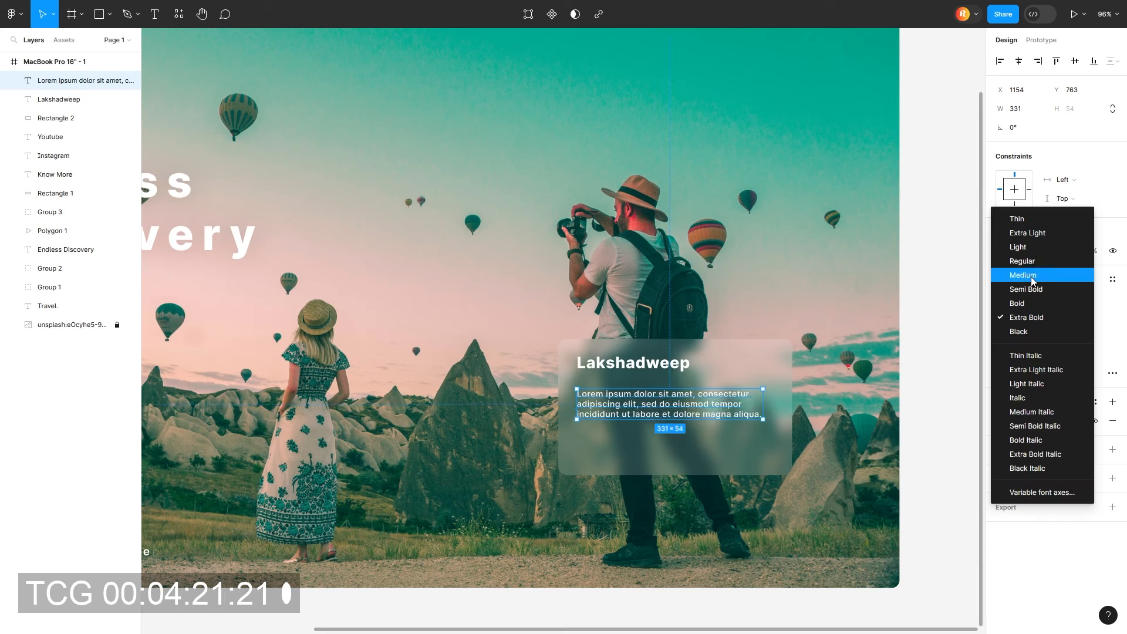
{"action": "left_click", "coordinate": [1031, 289]}
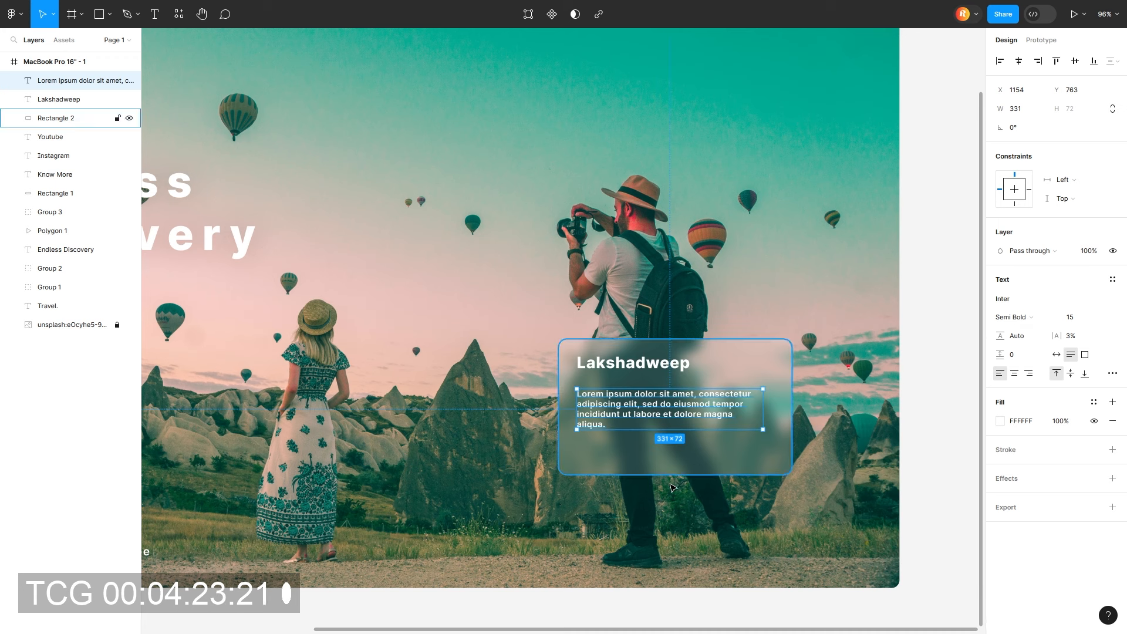
{"action": "key", "text": "Up"}
{"action": "key", "text": "Up"}
{"action": "key", "text": "Up"}
{"action": "key", "text": "Up"}
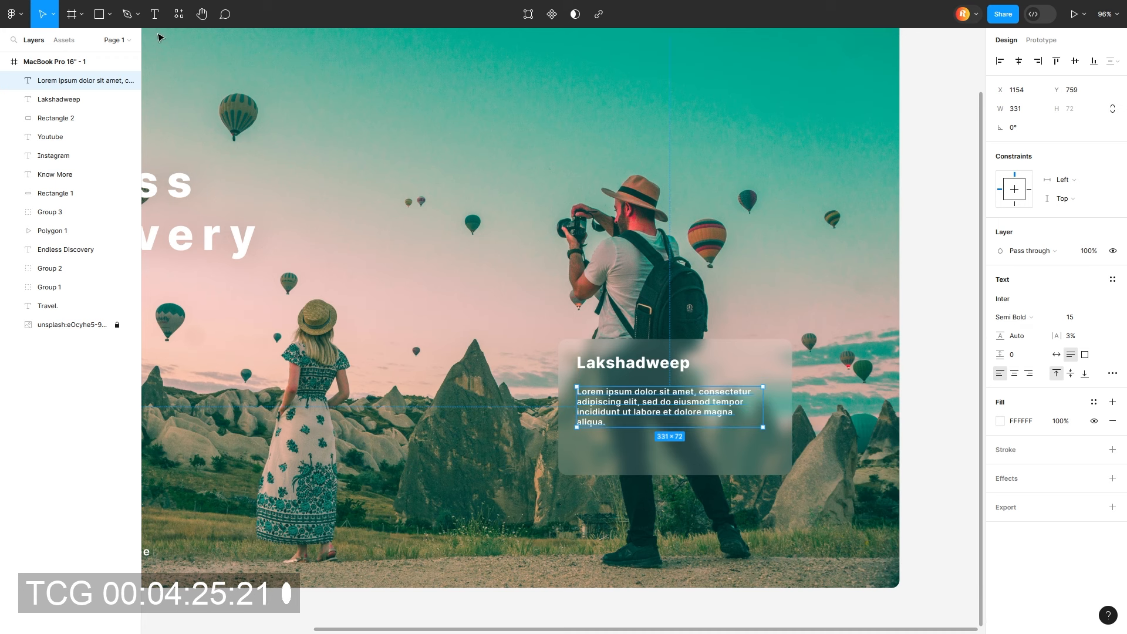
Add the text "Explore" below the paragraph in the glass card
{"action": "key", "text": "Return"}
{"action": "scroll", "coordinate": [571, 476], "scroll_direction": "up", "scroll_amount": 5}
{"action": "left_click", "coordinate": [630, 352]}
{"action": "type", "text": "Explore"}
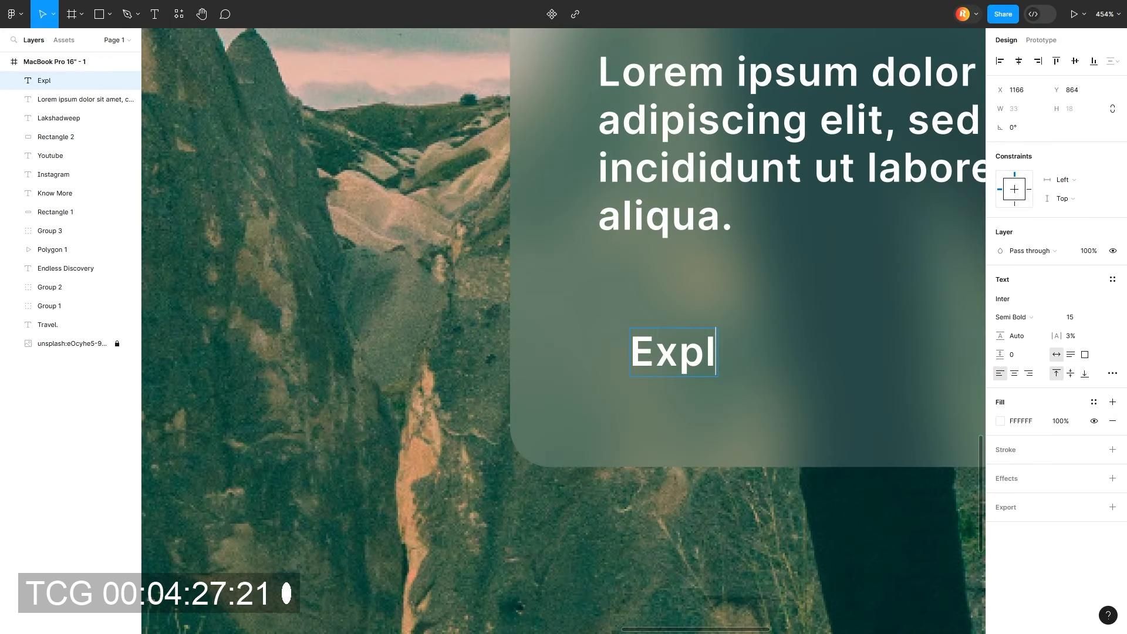
Set the Explore text to Medium weight and font size 18
{"action": "key", "text": "ctrl+a"}
{"action": "left_click", "coordinate": [1030, 317]}
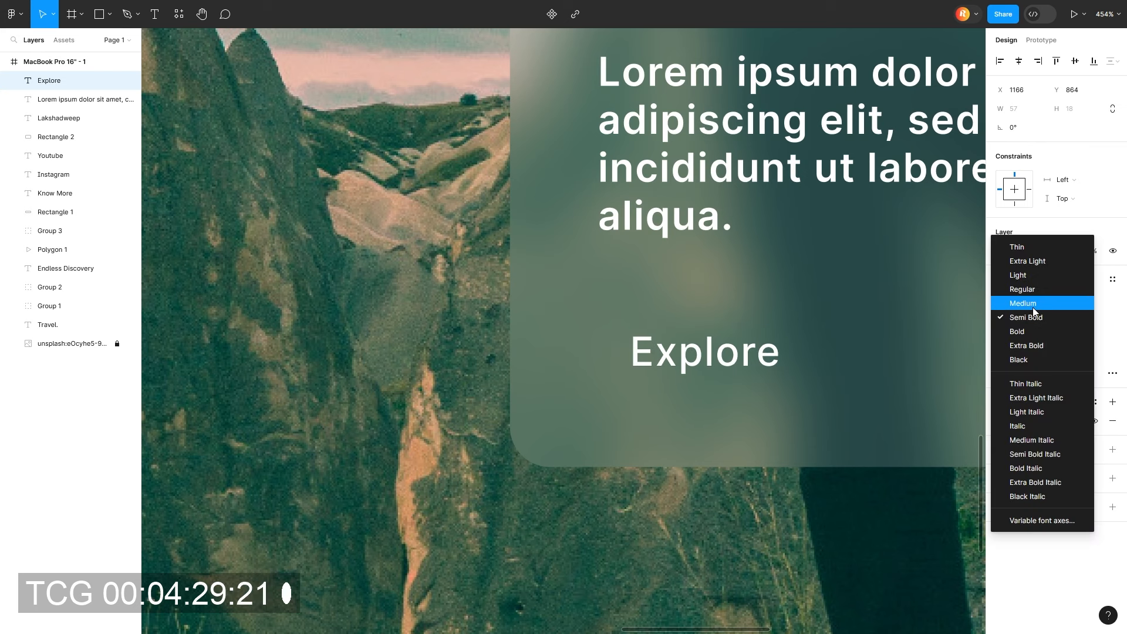
{"action": "left_click", "coordinate": [1033, 307]}
{"action": "left_click", "coordinate": [1077, 320]}
{"action": "type", "text": "18"}
{"action": "key", "text": "Return"}
Move the Explore text slightly up and line it up with the paragraph's left edge
{"action": "scroll", "coordinate": [737, 362], "scroll_direction": "down", "scroll_amount": 2}
{"action": "scroll", "coordinate": [736, 362], "scroll_direction": "down", "scroll_amount": 4}
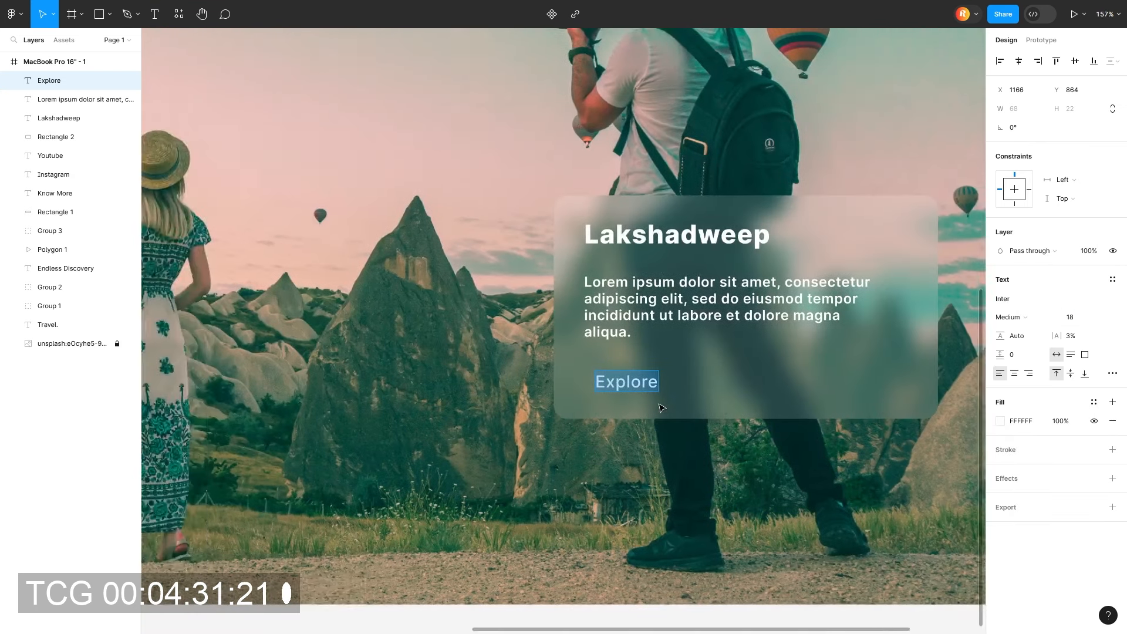
{"action": "scroll", "coordinate": [587, 382], "scroll_direction": "right", "scroll_amount": 1}
{"action": "left_click_drag", "start_coordinate": [564, 382], "coordinate": [553, 375]}
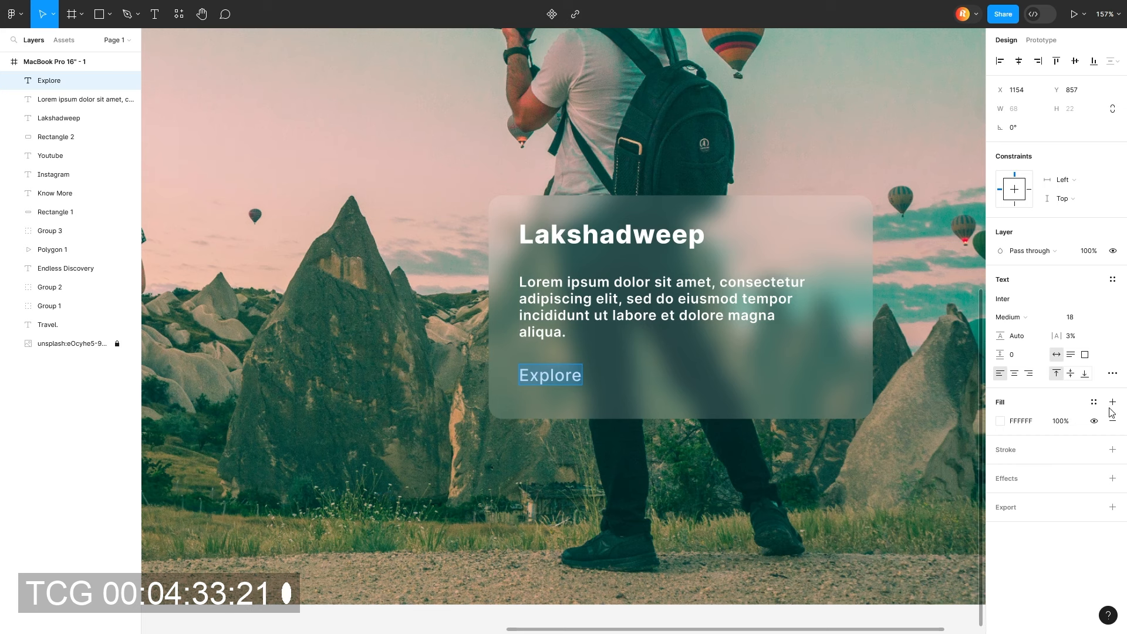
Underline the Explore text
{"action": "left_click", "coordinate": [1113, 373]}
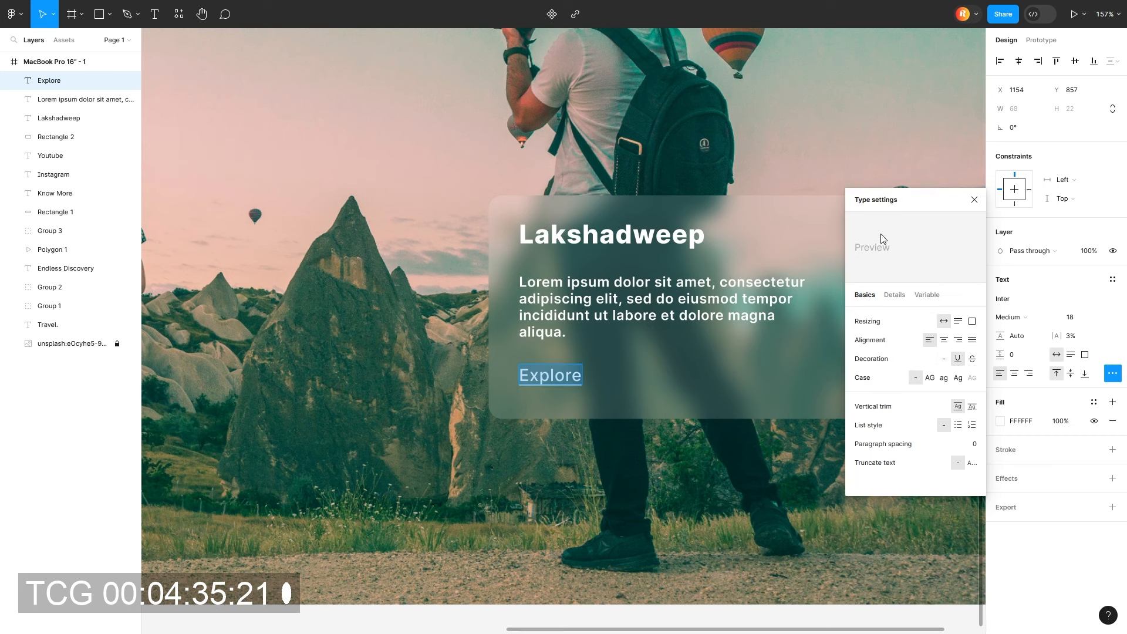
{"action": "left_click", "coordinate": [974, 199]}
{"action": "left_click", "coordinate": [572, 418]}
{"action": "scroll", "coordinate": [572, 415], "scroll_direction": "down", "scroll_amount": 3}
{"action": "left_click", "coordinate": [571, 432]}
Set the fill opacity of the card's Explore, Lakshadweep and Lorem ipsum texts to 75%
{"action": "left_click", "coordinate": [560, 392]}
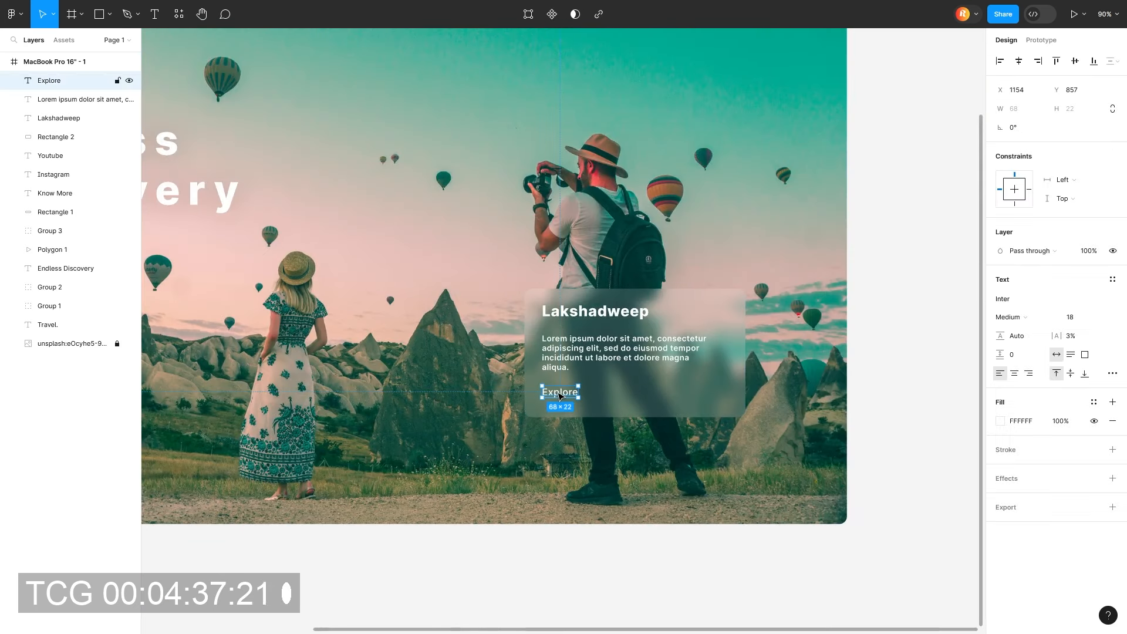
{"action": "left_click", "coordinate": [564, 312], "text": "shift"}
{"action": "left_click", "coordinate": [568, 360], "text": "shift"}
{"action": "left_click", "coordinate": [1061, 469]}
{"action": "type", "text": "75"}
{"action": "key", "text": "Return"}
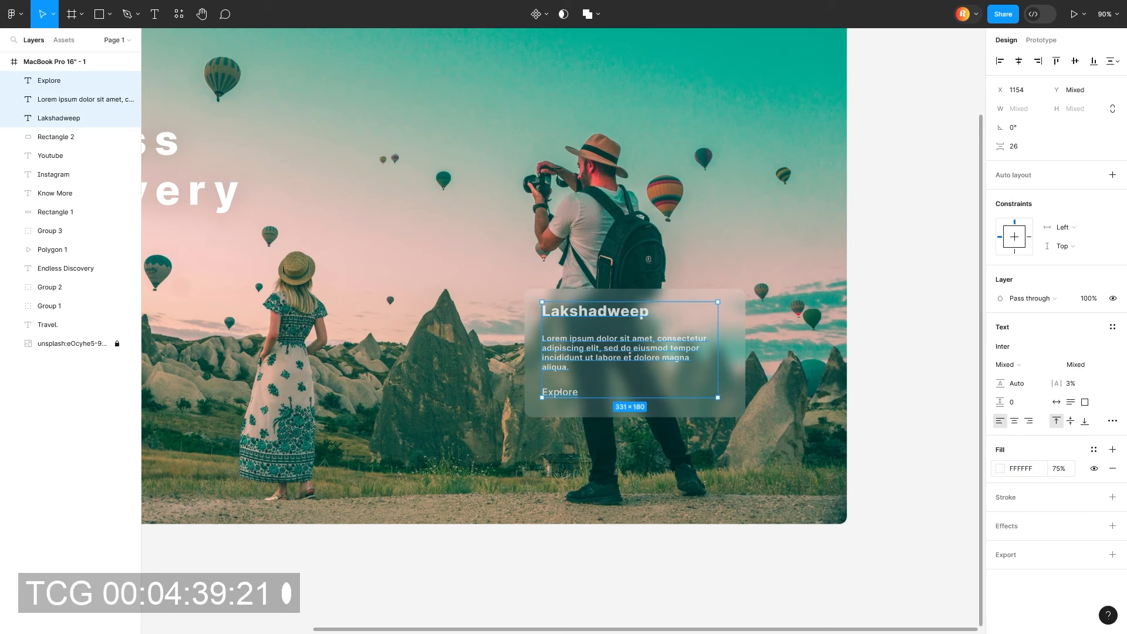
{"action": "left_click", "coordinate": [922, 527]}
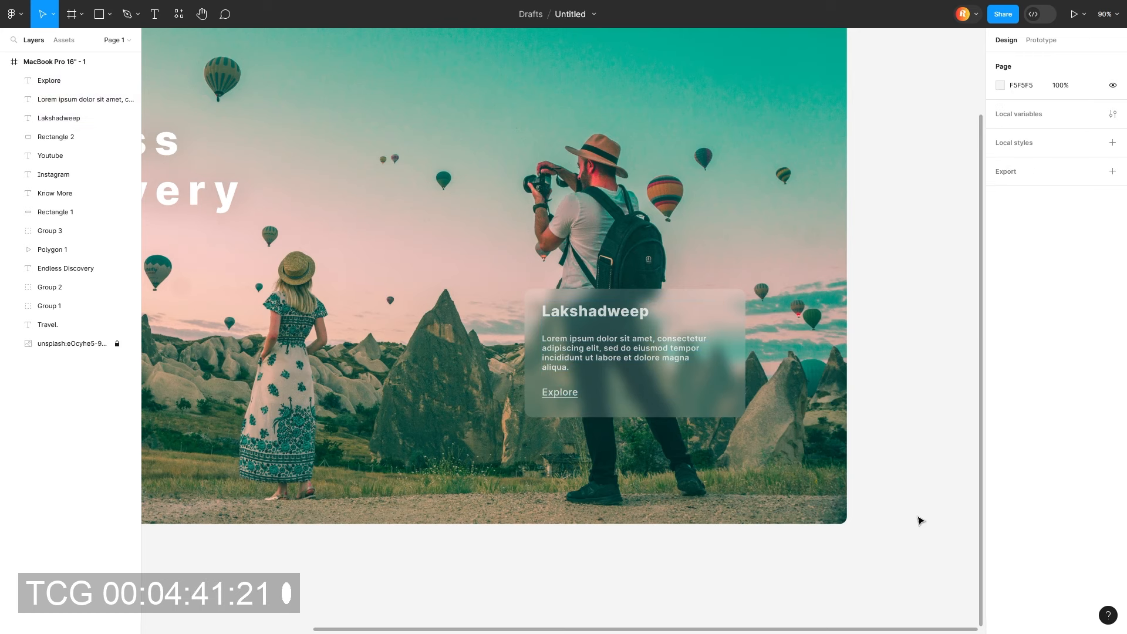
Add a layout grid of 19 columns to the MacBook Pro frame
{"action": "scroll", "coordinate": [887, 388], "scroll_direction": "down", "scroll_amount": 2}
{"action": "left_click", "coordinate": [230, 64]}
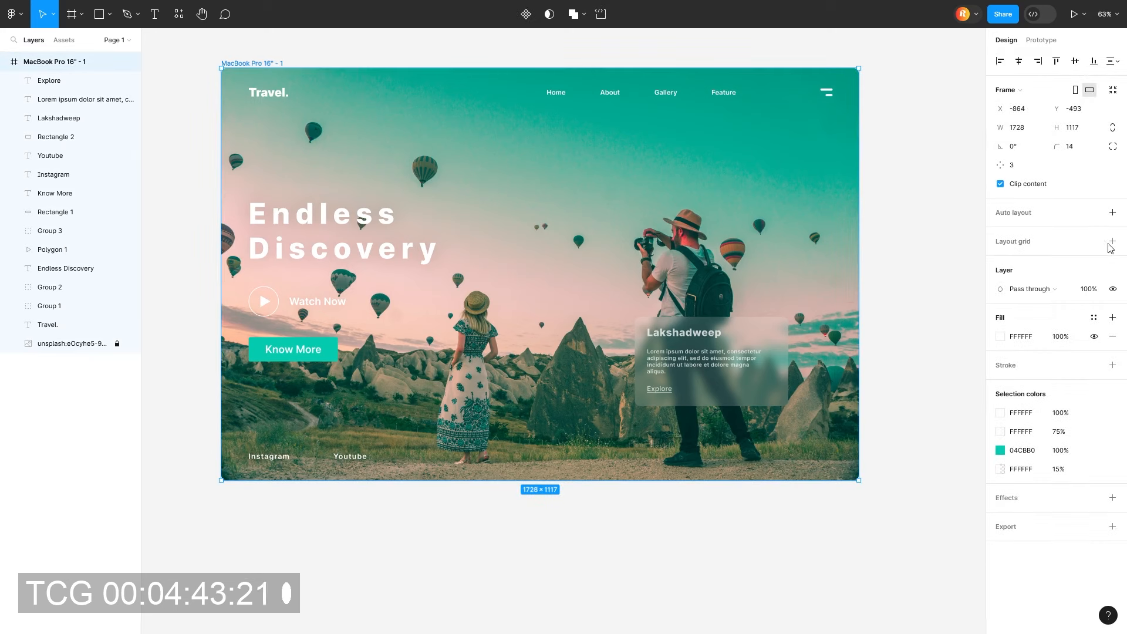
{"action": "left_click", "coordinate": [1112, 242]}
{"action": "left_click", "coordinate": [1000, 260]}
{"action": "left_click", "coordinate": [865, 263]}
{"action": "left_click", "coordinate": [869, 277]}
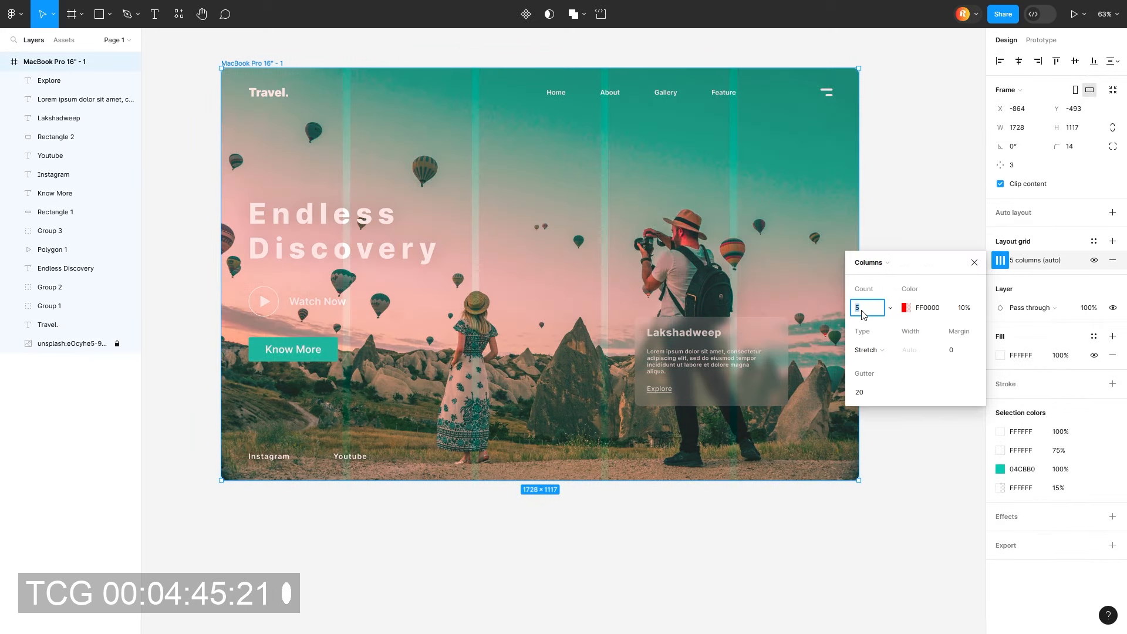
{"action": "type", "text": "19"}
{"action": "key", "text": "Return"}
Set the column grid's margin to 75 to match the left edge of the Travel. logo
{"action": "left_click_drag", "start_coordinate": [933, 344], "coordinate": [1037, 355]}
{"action": "scroll", "coordinate": [269, 141], "scroll_direction": "up", "scroll_amount": 10}
{"action": "left_click_drag", "start_coordinate": [947, 352], "coordinate": [938, 353]}
{"action": "scroll", "coordinate": [195, 458], "scroll_direction": "up", "scroll_amount": 5}
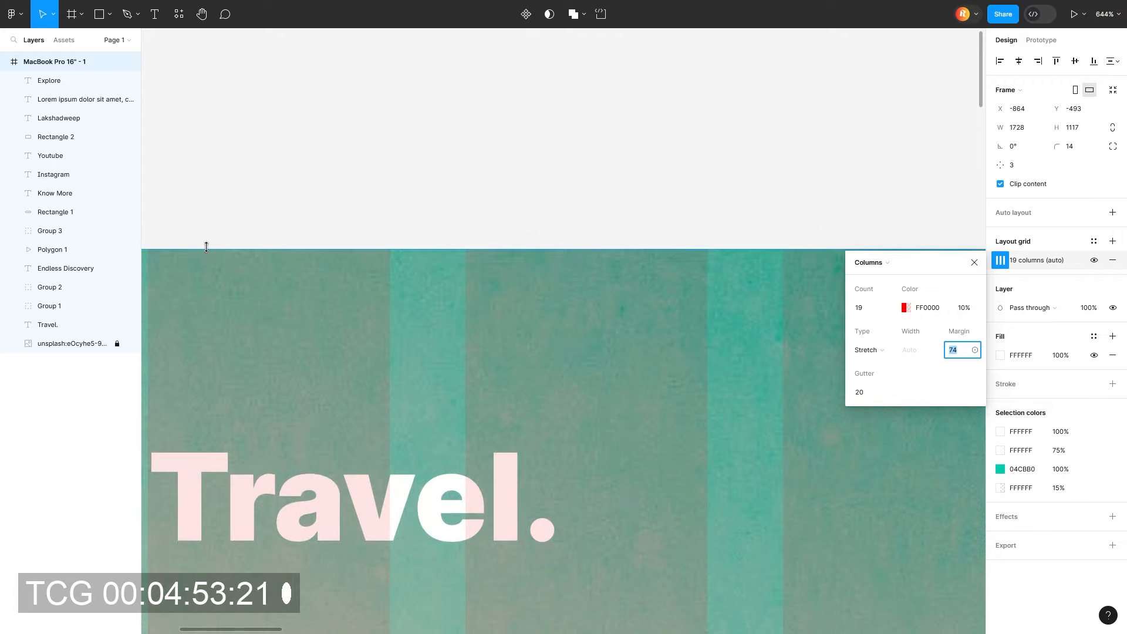
{"action": "left_click", "coordinate": [423, 219]}
{"action": "left_click_drag", "start_coordinate": [422, 219], "coordinate": [704, 100]}
{"action": "left_click", "coordinate": [246, 123]}
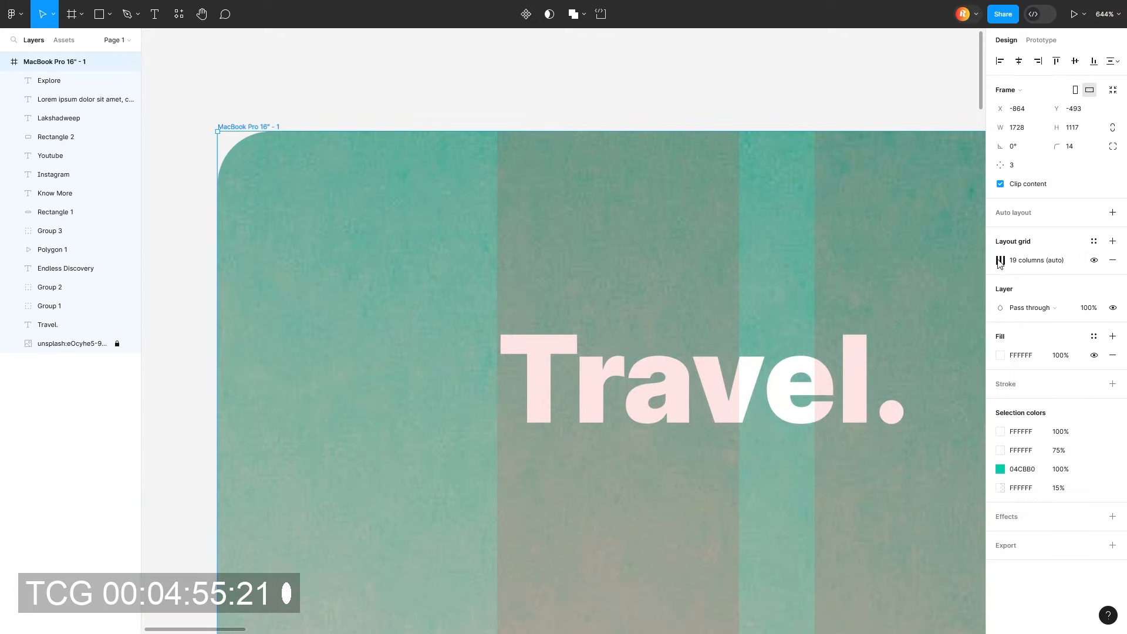
{"action": "left_click", "coordinate": [1000, 260]}
{"action": "left_click_drag", "start_coordinate": [946, 349], "coordinate": [951, 349]}
{"action": "scroll", "coordinate": [563, 337], "scroll_direction": "down", "scroll_amount": 5}
{"action": "scroll", "coordinate": [563, 338], "scroll_direction": "down", "scroll_amount": 10}
{"action": "scroll", "coordinate": [563, 337], "scroll_direction": "right", "scroll_amount": 4}
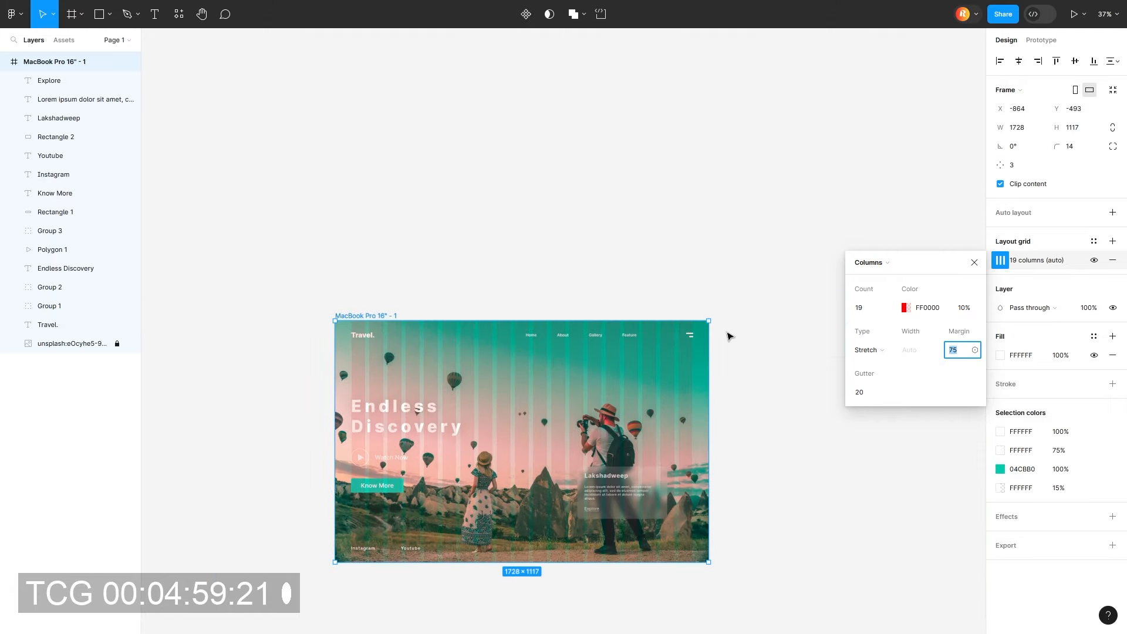
Draw a vertical line about 357 px long on the grid's right margin, beside the Lakshadweep card
{"action": "left_click", "coordinate": [727, 335]}
{"action": "scroll", "coordinate": [727, 335], "scroll_direction": "down", "scroll_amount": 1}
{"action": "scroll", "coordinate": [728, 335], "scroll_direction": "up", "scroll_amount": 3}
{"action": "scroll", "coordinate": [650, 353], "scroll_direction": "down", "scroll_amount": 3}
{"action": "left_click", "coordinate": [110, 14]}
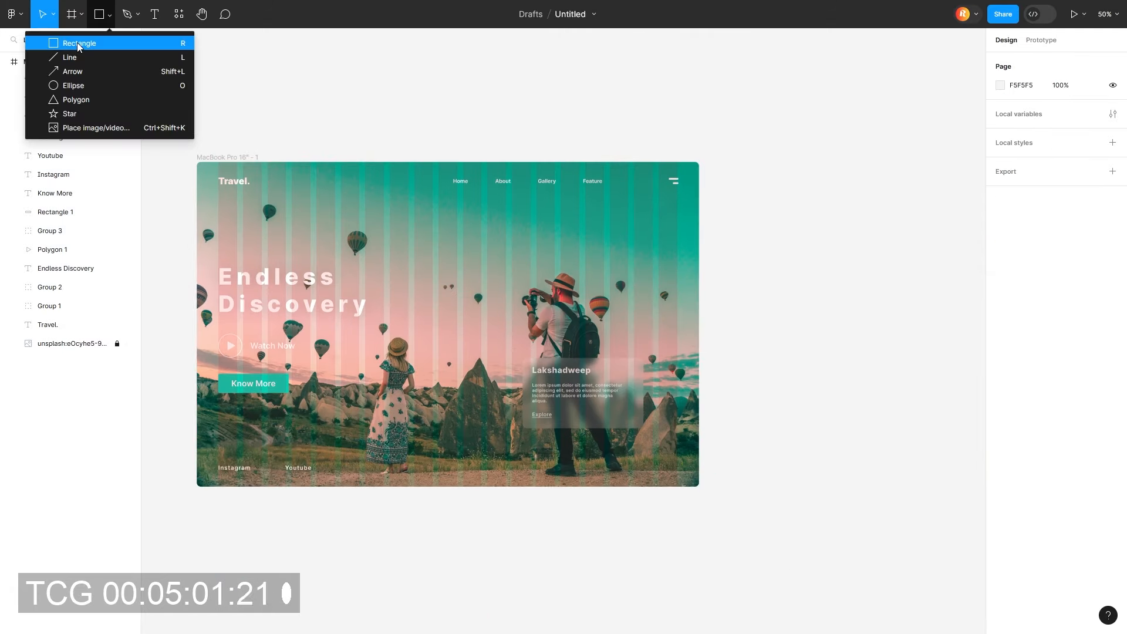
{"action": "left_click", "coordinate": [65, 58]}
{"action": "left_click_drag", "start_coordinate": [677, 324], "coordinate": [677, 428]}
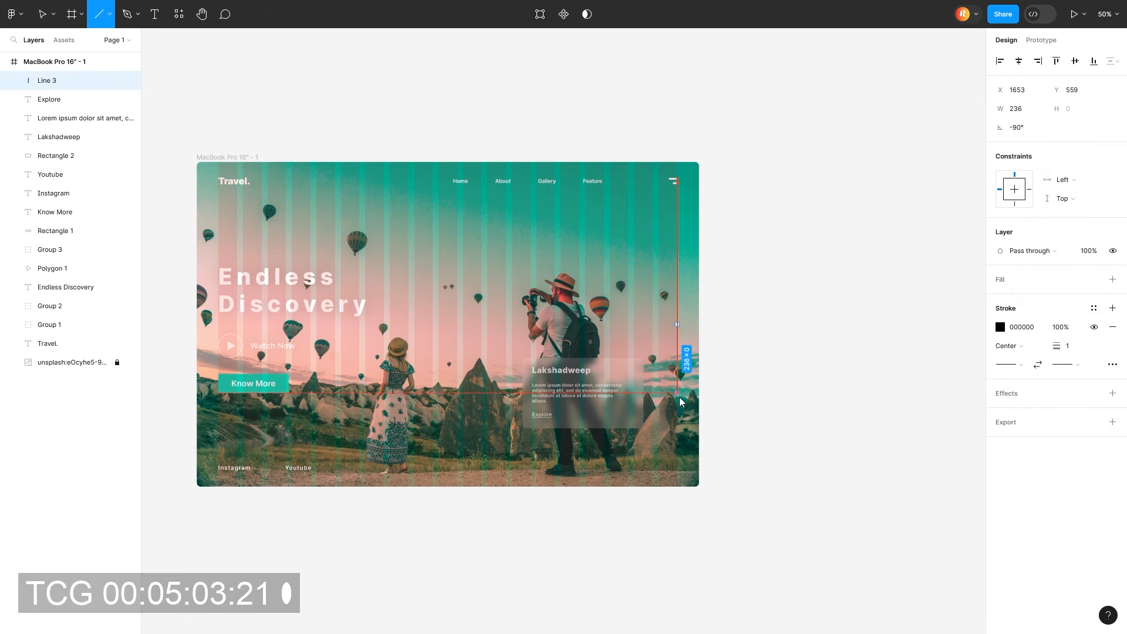
Give the vertical line a white FFFFFF stroke of weight 1.5 and shorten it from its lower end to about 291
{"action": "scroll", "coordinate": [742, 390], "scroll_direction": "up", "scroll_amount": 3}
{"action": "left_click", "coordinate": [1000, 327]}
{"action": "type", "text": "ffffff"}
{"action": "key", "text": "Return"}
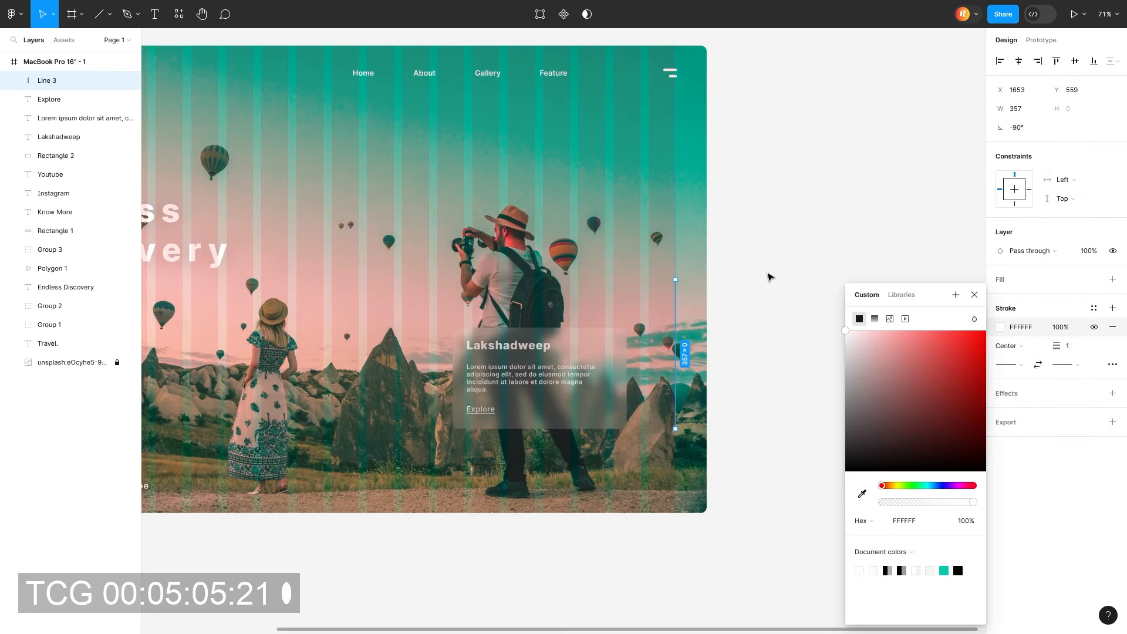
{"action": "scroll", "coordinate": [705, 316], "scroll_direction": "up", "scroll_amount": 4}
{"action": "type", "text": ".5"}
{"action": "left_click", "coordinate": [767, 440]}
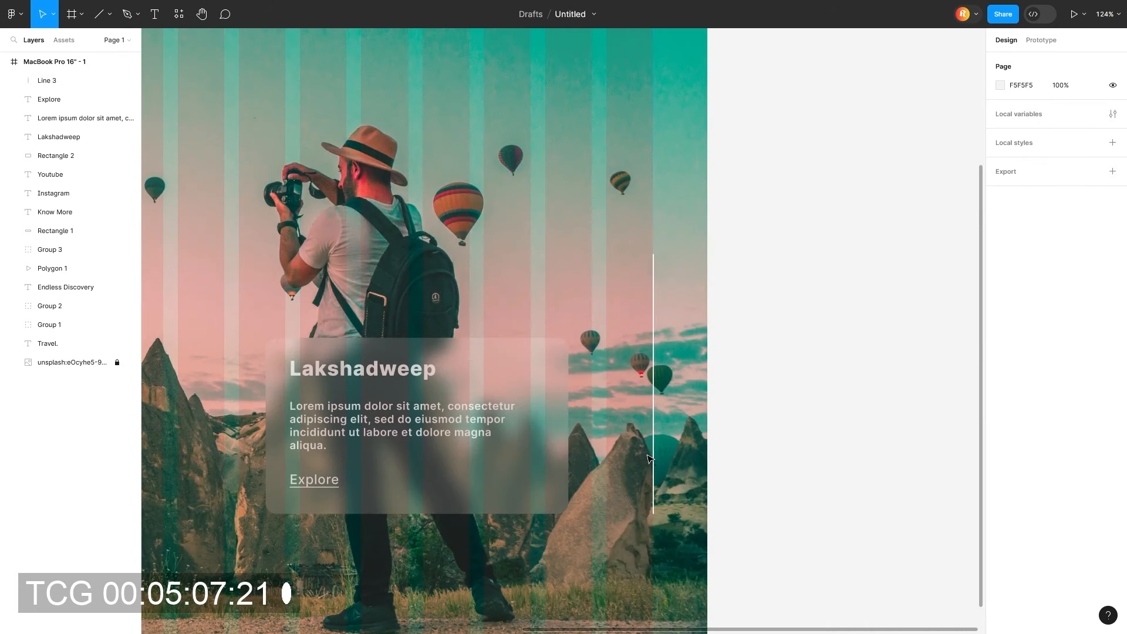
{"action": "left_click", "coordinate": [652, 457]}
{"action": "left_click_drag", "start_coordinate": [652, 514], "coordinate": [652, 466]}
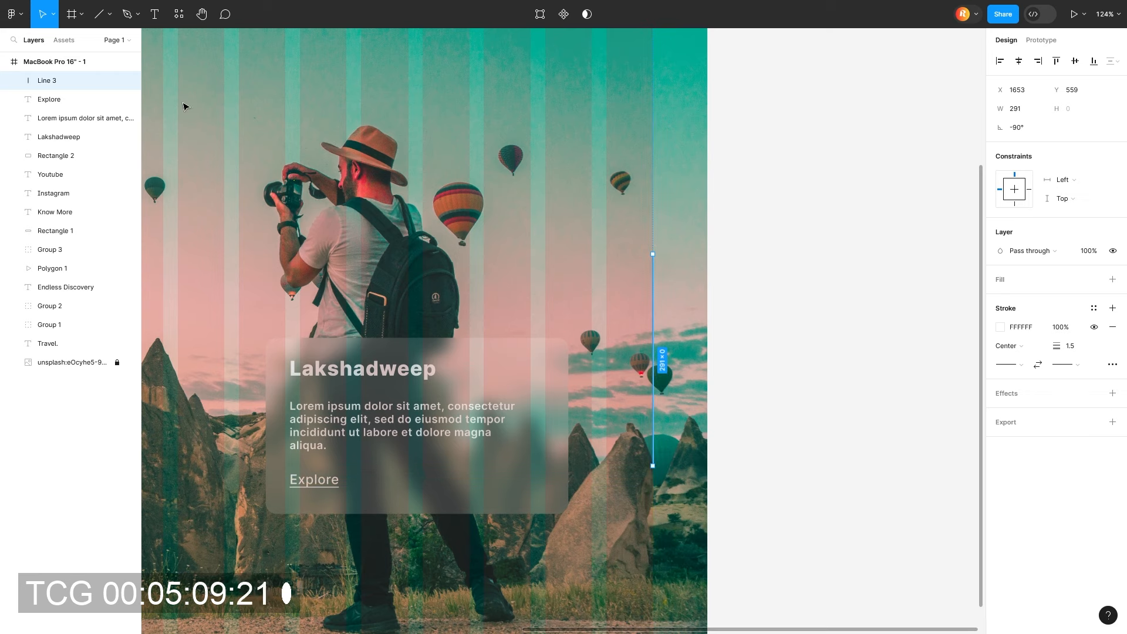
Draw a thin vertical rectangle about 3 × 44 over the upper end of the line
{"action": "left_click", "coordinate": [110, 14]}
{"action": "left_click", "coordinate": [117, 40]}
{"action": "scroll", "coordinate": [632, 269], "scroll_direction": "up", "scroll_amount": 4}
{"action": "left_click_drag", "start_coordinate": [666, 240], "coordinate": [655, 256]}
{"action": "mouse_move", "coordinate": [655, 295]}
{"action": "left_mouse_down"}
{"action": "mouse_move", "coordinate": [699, 256]}
{"action": "mouse_move", "coordinate": [698, 274]}
{"action": "left_mouse_up"}
{"action": "scroll", "coordinate": [672, 270], "scroll_direction": "up", "scroll_amount": 10}
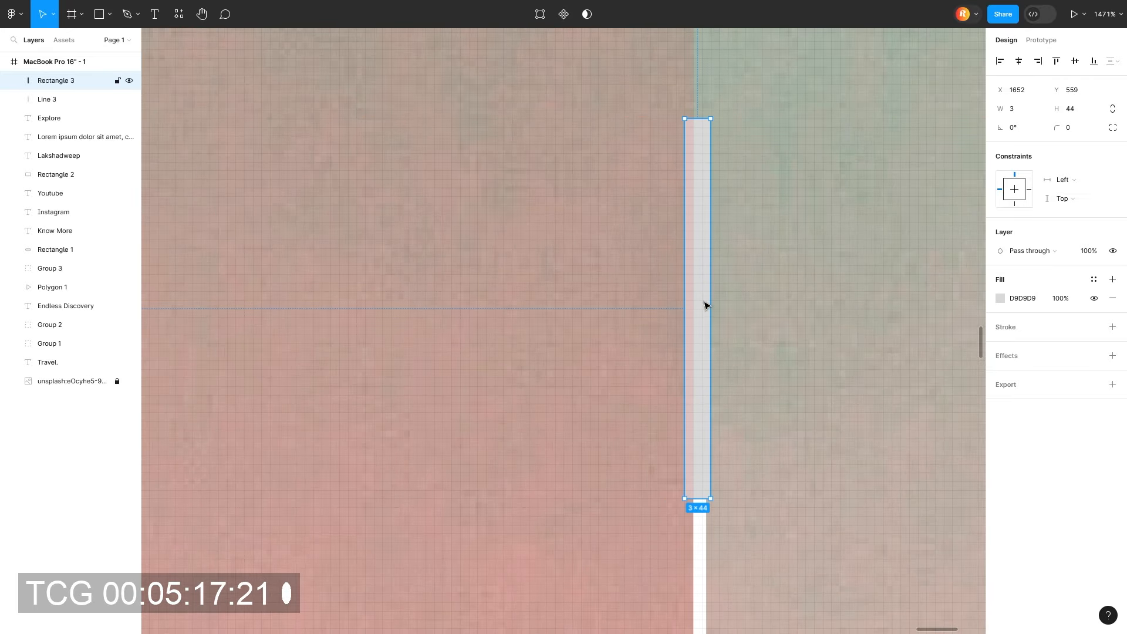
Try widening the thin rectangle to 4 and compare its centring with the vertical line
{"action": "left_click_drag", "start_coordinate": [713, 448], "coordinate": [714, 447]}
{"action": "left_click", "coordinate": [710, 447], "text": "shift"}
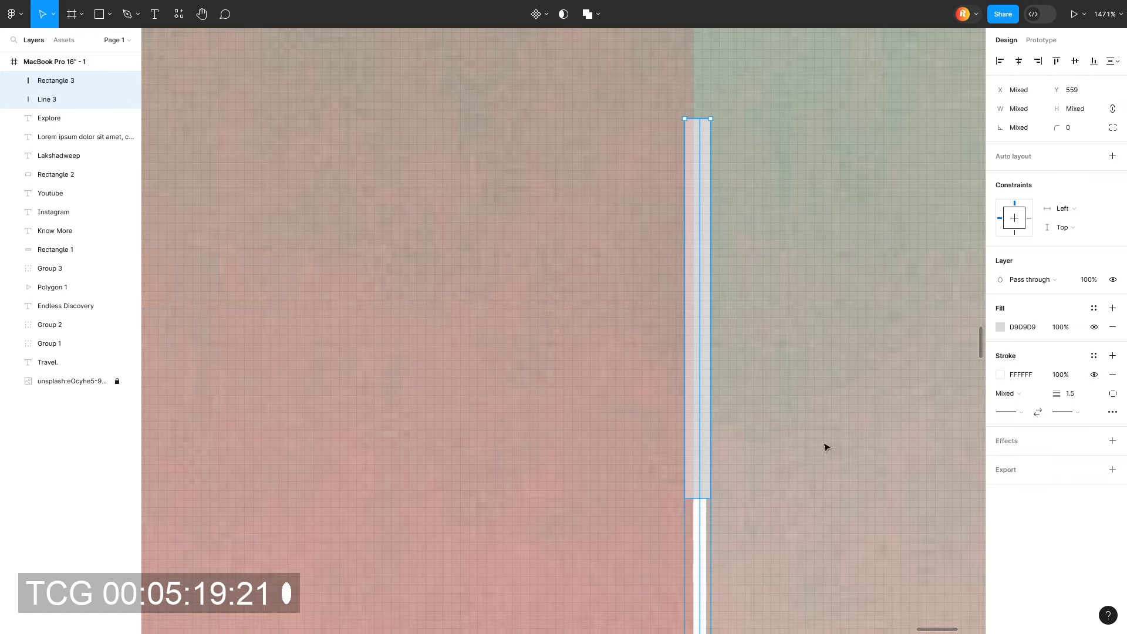
{"action": "left_click", "coordinate": [812, 303]}
{"action": "left_click", "coordinate": [697, 357]}
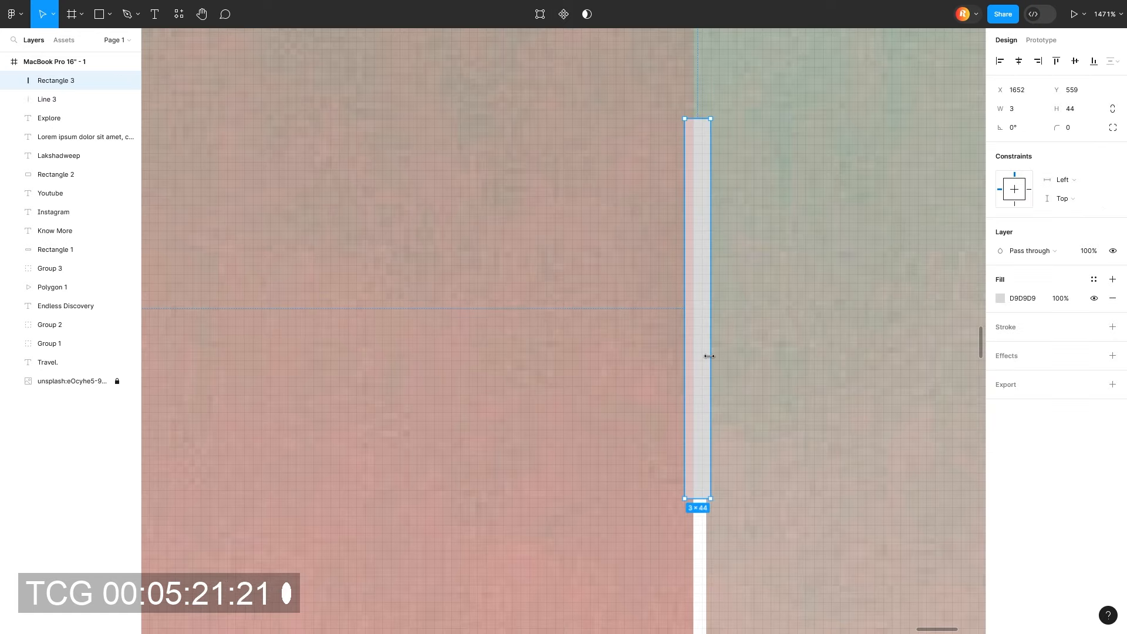
{"action": "left_click", "coordinate": [703, 524], "text": "shift"}
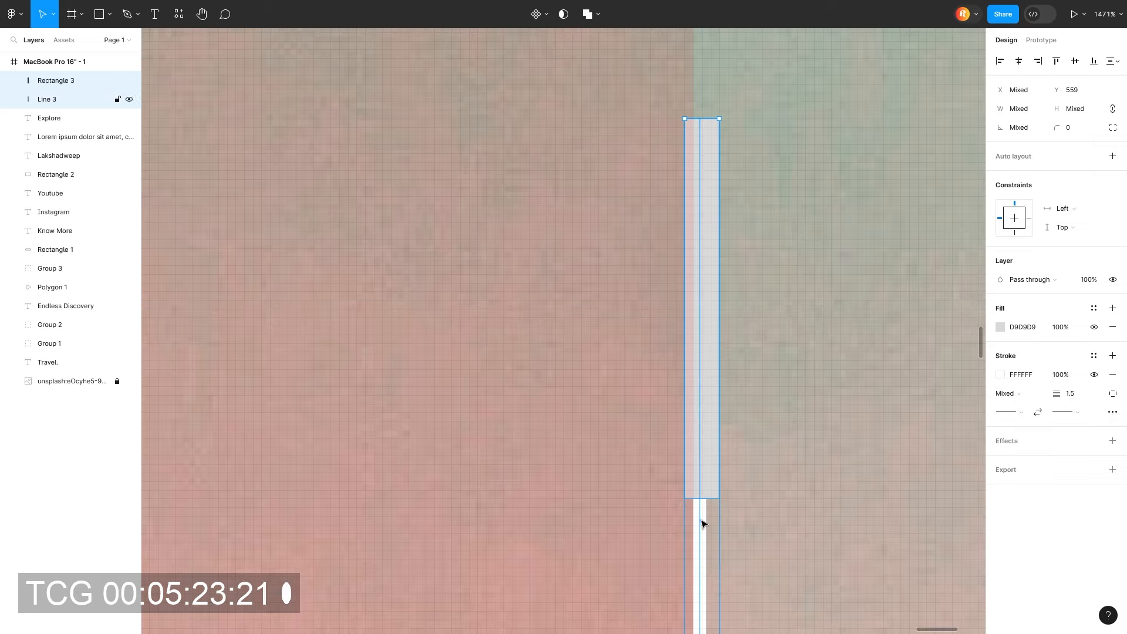
{"action": "left_click", "coordinate": [719, 296]}
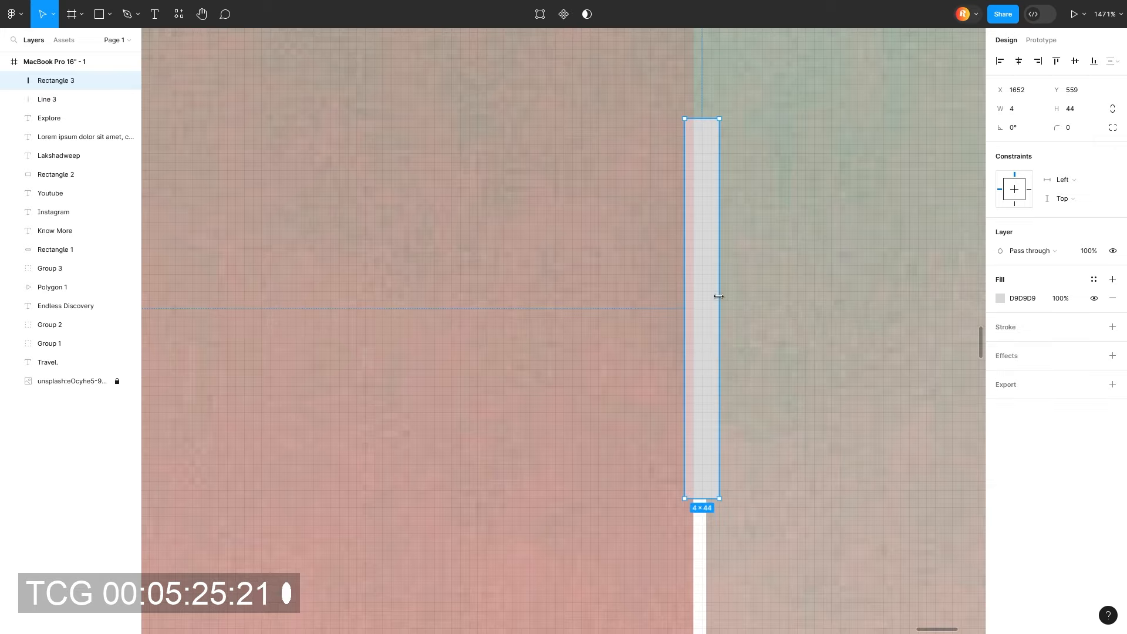
{"action": "left_click_drag", "start_coordinate": [715, 298], "coordinate": [713, 298]}
Fill the thin rectangle with white FFFFFF
{"action": "left_click", "coordinate": [1000, 300]}
{"action": "left_click_drag", "start_coordinate": [886, 367], "coordinate": [748, 285]}
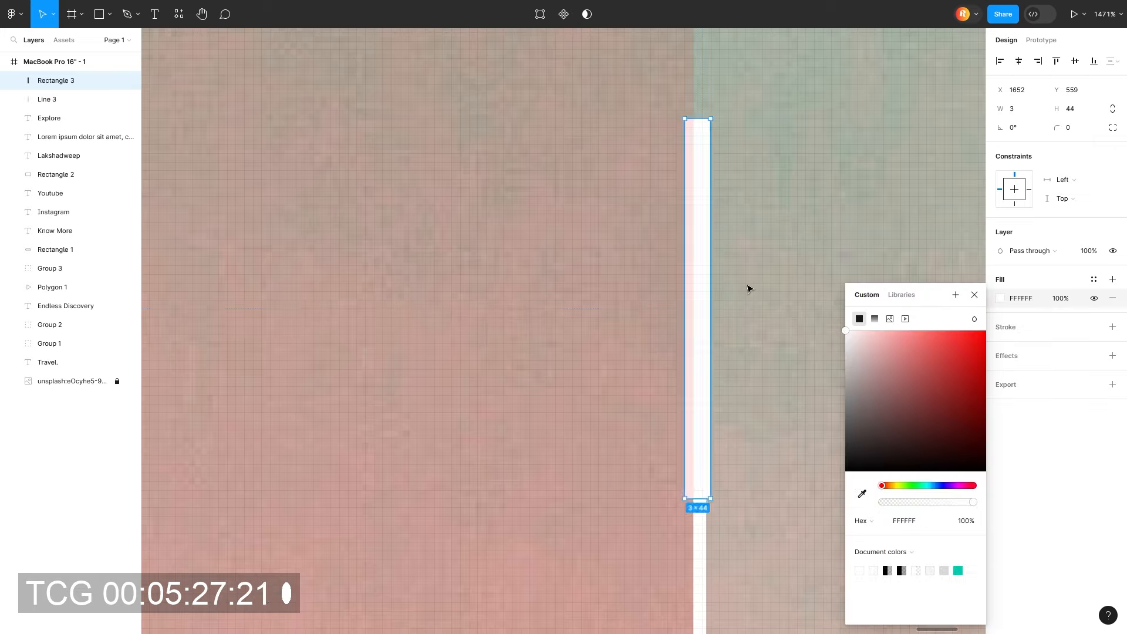
{"action": "left_click", "coordinate": [763, 277]}
Lower the vertical line's stroke opacity to 35%
{"action": "scroll", "coordinate": [828, 248], "scroll_direction": "down", "scroll_amount": 10}
{"action": "scroll", "coordinate": [828, 247], "scroll_direction": "down", "scroll_amount": 1}
{"action": "left_click", "coordinate": [787, 293]}
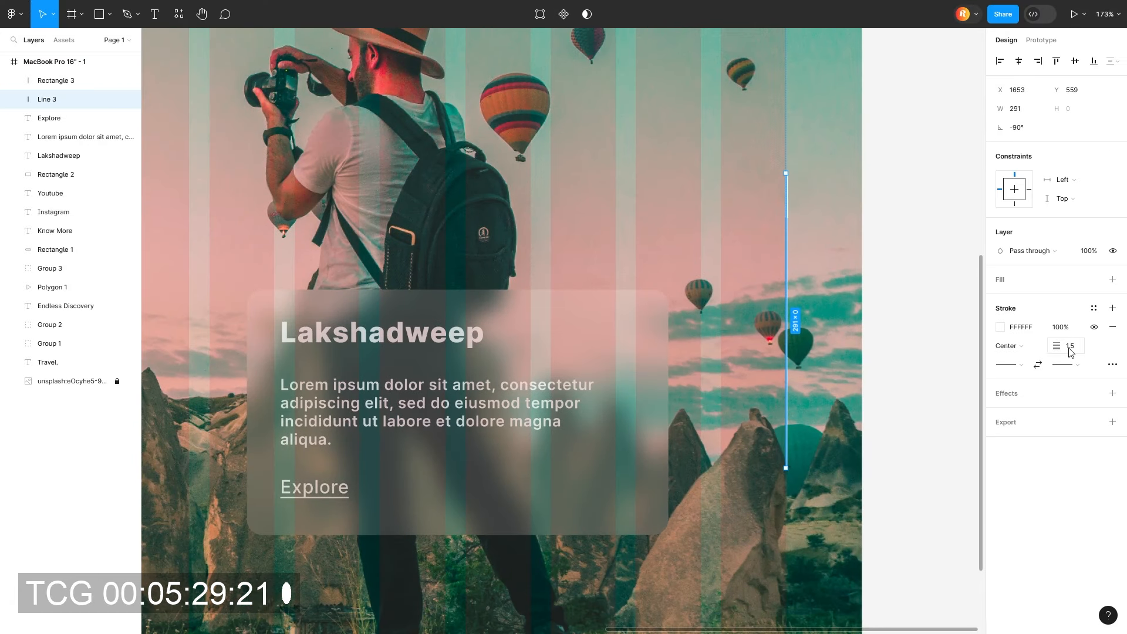
{"action": "left_click", "coordinate": [1060, 330]}
{"action": "left_click", "coordinate": [716, 240]}
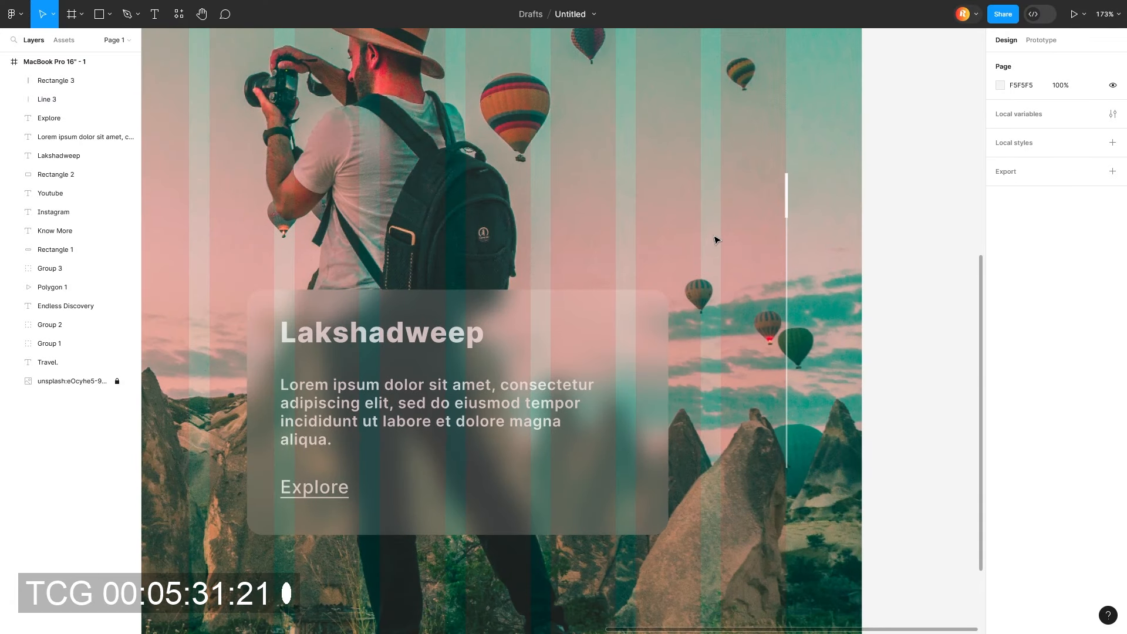
{"action": "left_click", "coordinate": [787, 286]}
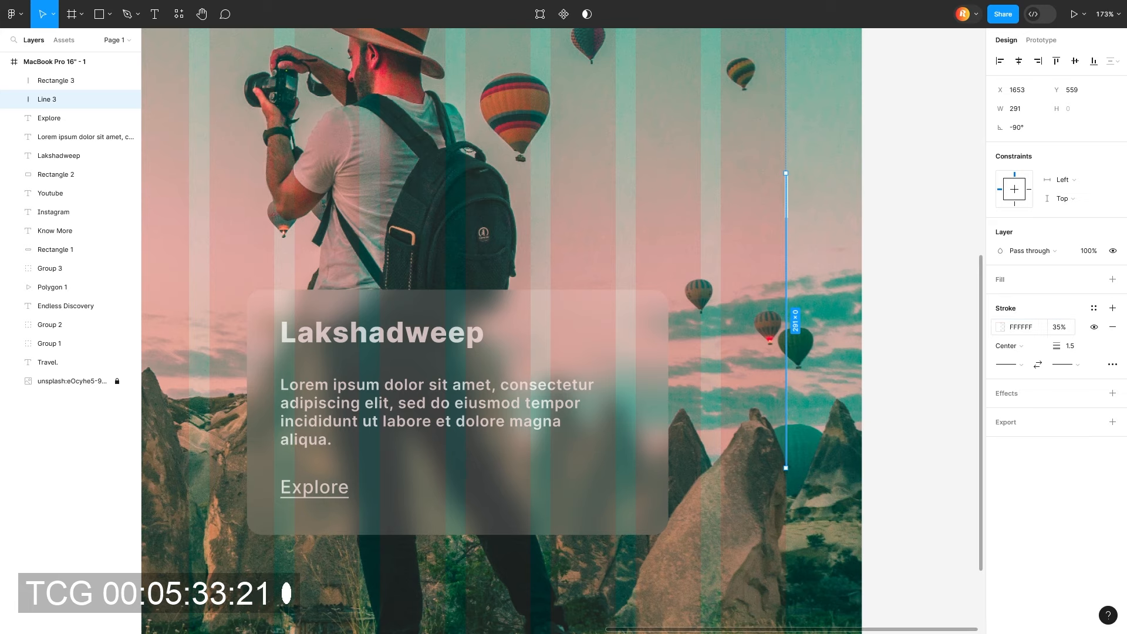
{"action": "left_click", "coordinate": [773, 219]}
Add a white FFFFFF, Extra Bold 01 label above the vertical line and shift it slightly left and down
{"action": "scroll", "coordinate": [626, 226], "scroll_direction": "up", "scroll_amount": 3}
{"action": "left_click", "coordinate": [154, 14]}
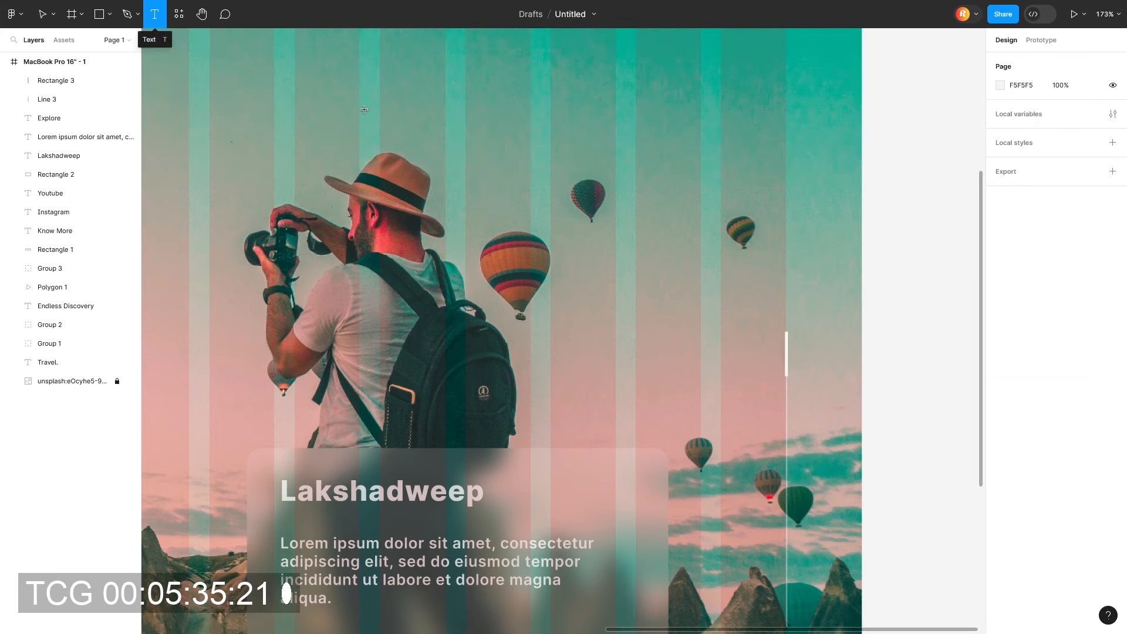
{"action": "left_click", "coordinate": [774, 318]}
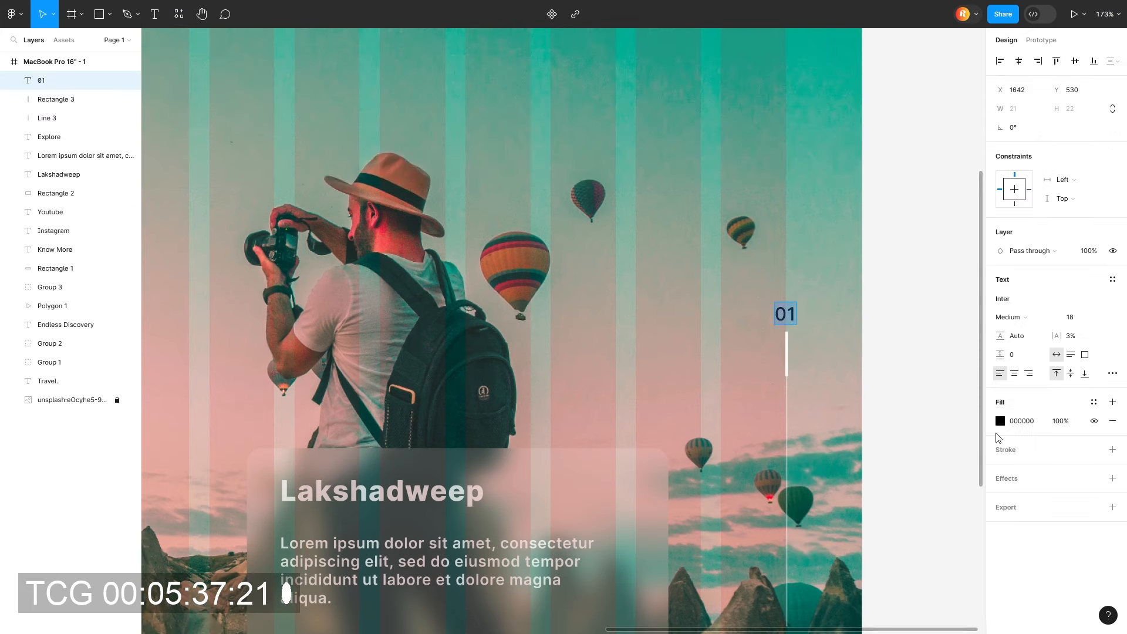
{"action": "left_click", "coordinate": [999, 421]}
{"action": "left_click", "coordinate": [896, 368]}
{"action": "left_click", "coordinate": [1010, 316]}
{"action": "left_click", "coordinate": [1027, 362]}
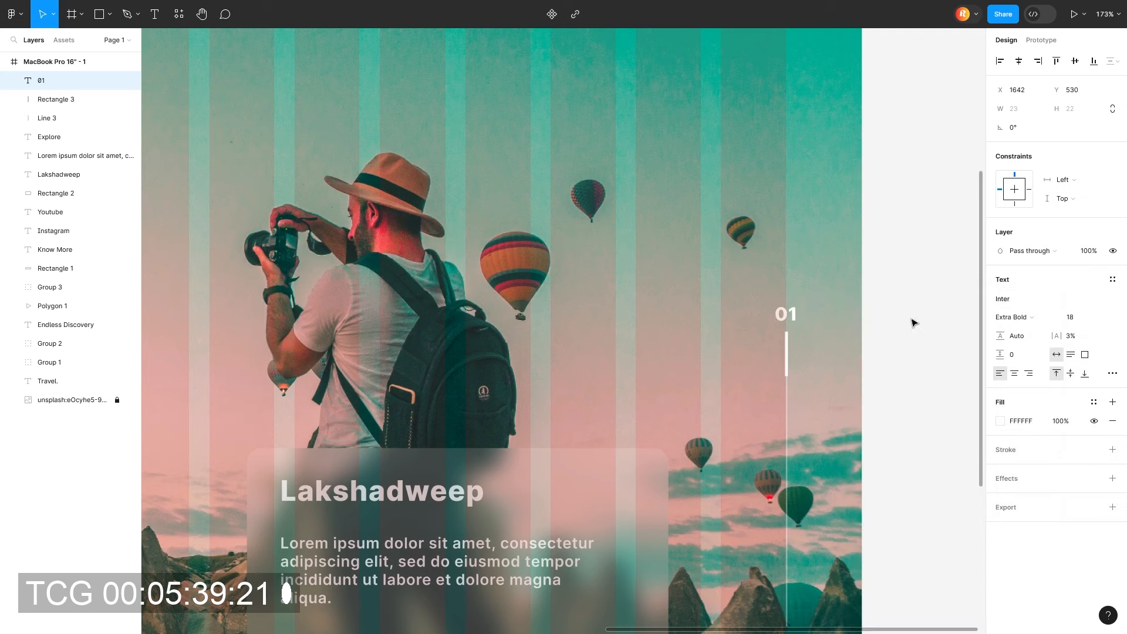
{"action": "left_click_drag", "start_coordinate": [786, 314], "coordinate": [778, 318]}
Copy the 01 label to just below the vertical line and change its text to 04
{"action": "scroll", "coordinate": [780, 264], "scroll_direction": "down", "scroll_amount": 3}
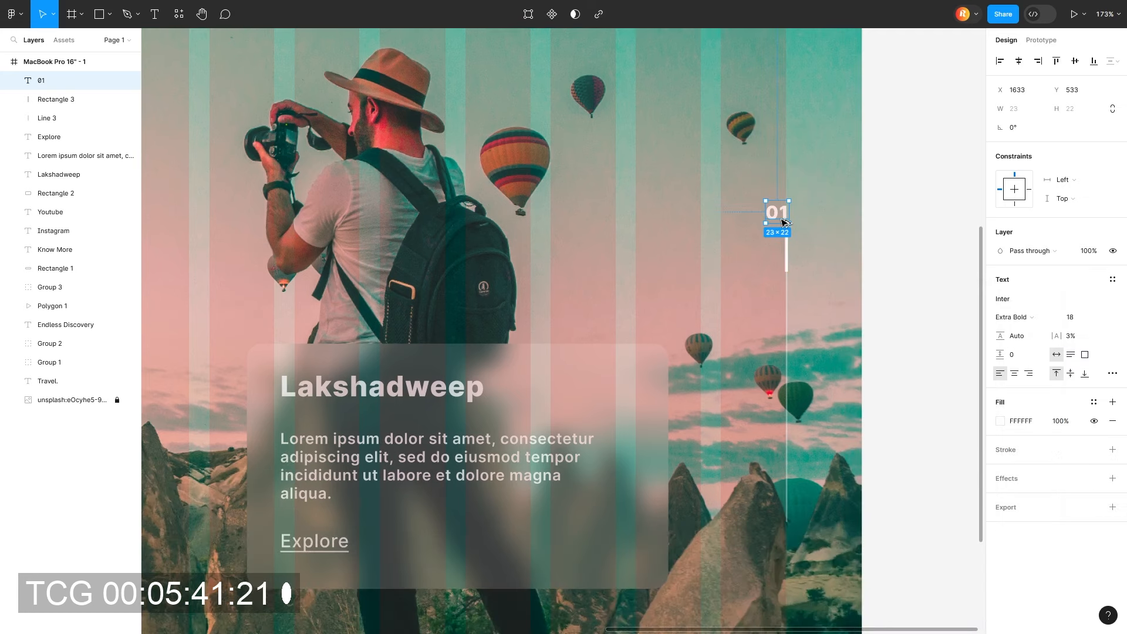
{"action": "left_click_drag", "start_coordinate": [784, 222], "coordinate": [781, 542]}
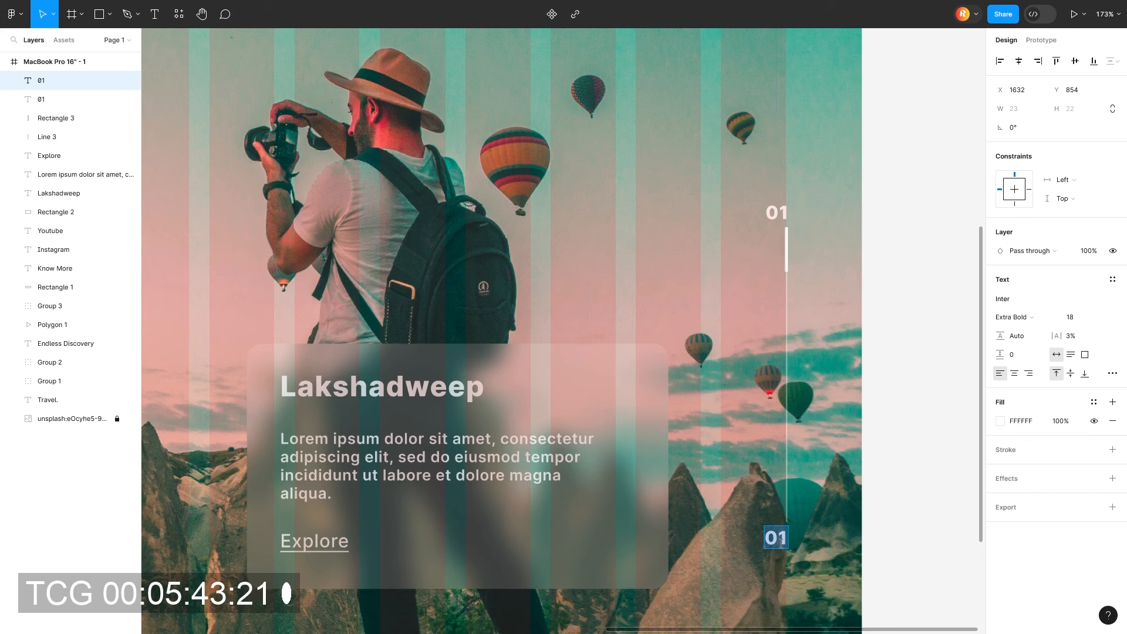
{"action": "left_click", "coordinate": [867, 449]}
Add the text 2000 near the photo's lower edge, between the woman and the man, at font size 28
{"action": "scroll", "coordinate": [869, 451], "scroll_direction": "down", "scroll_amount": 5}
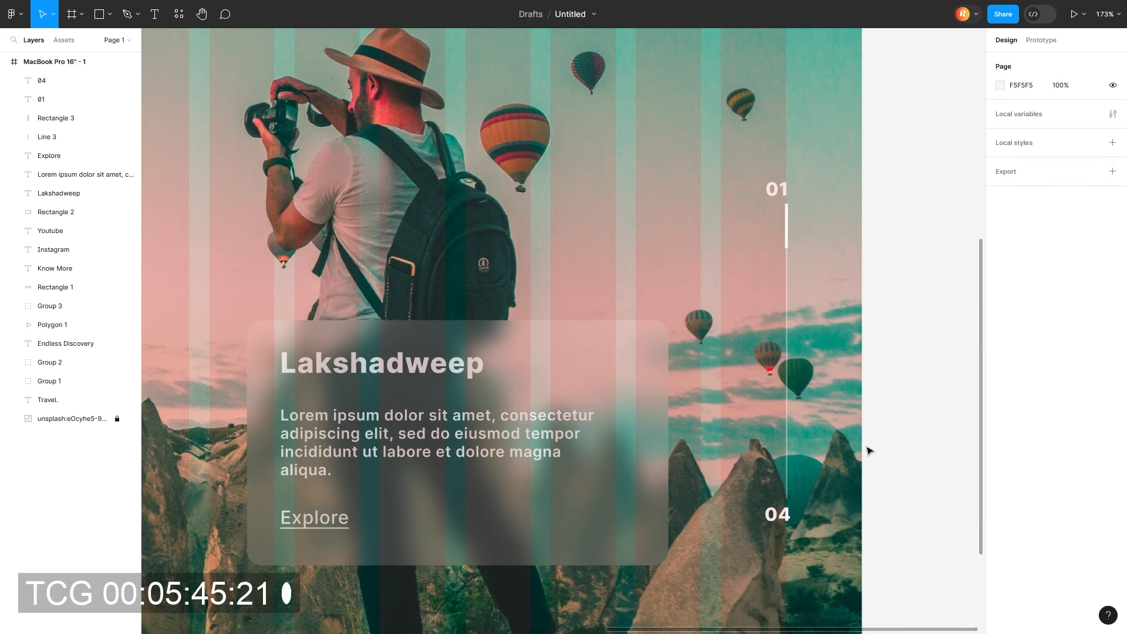
{"action": "scroll", "coordinate": [868, 450], "scroll_direction": "down", "scroll_amount": 3}
{"action": "scroll", "coordinate": [860, 431], "scroll_direction": "left", "scroll_amount": 3}
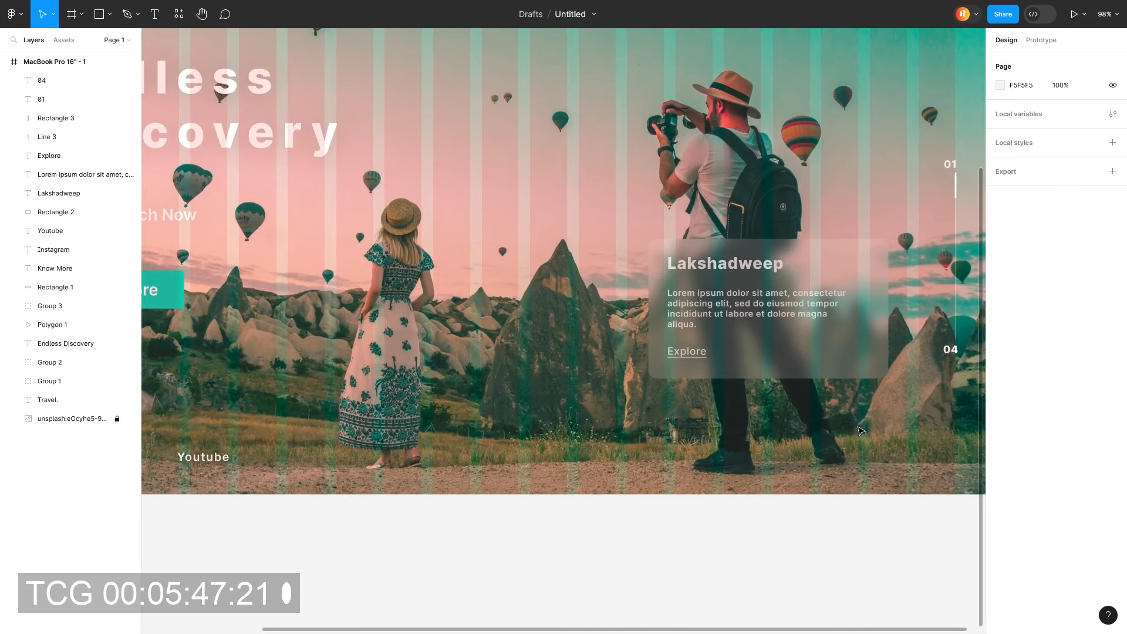
{"action": "left_click", "coordinate": [154, 14]}
{"action": "left_click", "coordinate": [529, 434]}
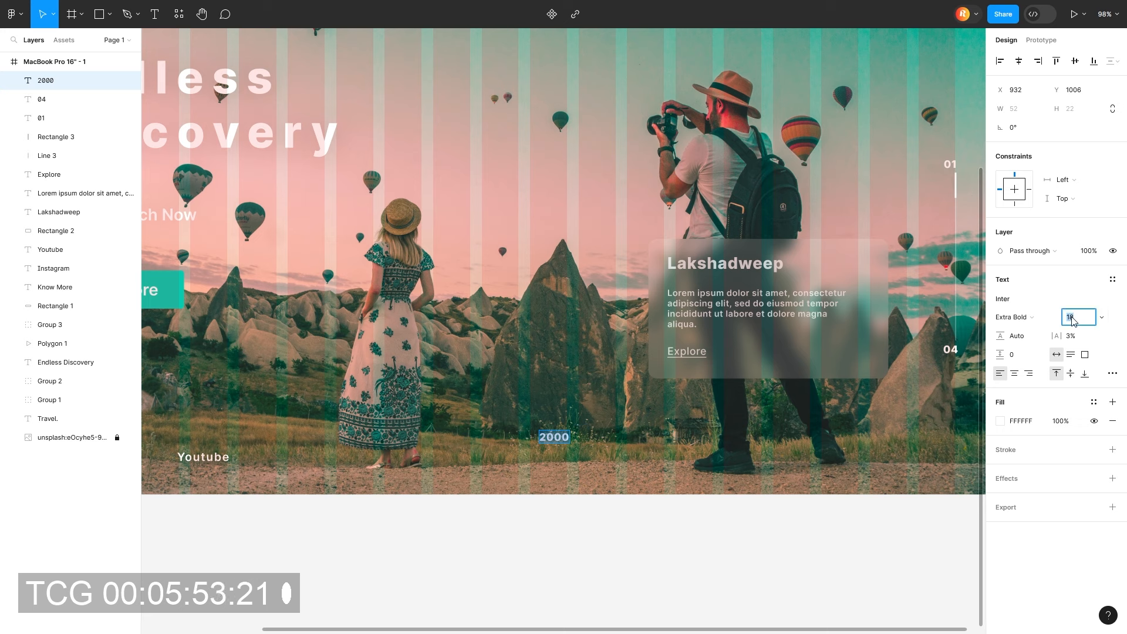
{"action": "type", "text": "28"}
{"action": "key", "text": "Return"}
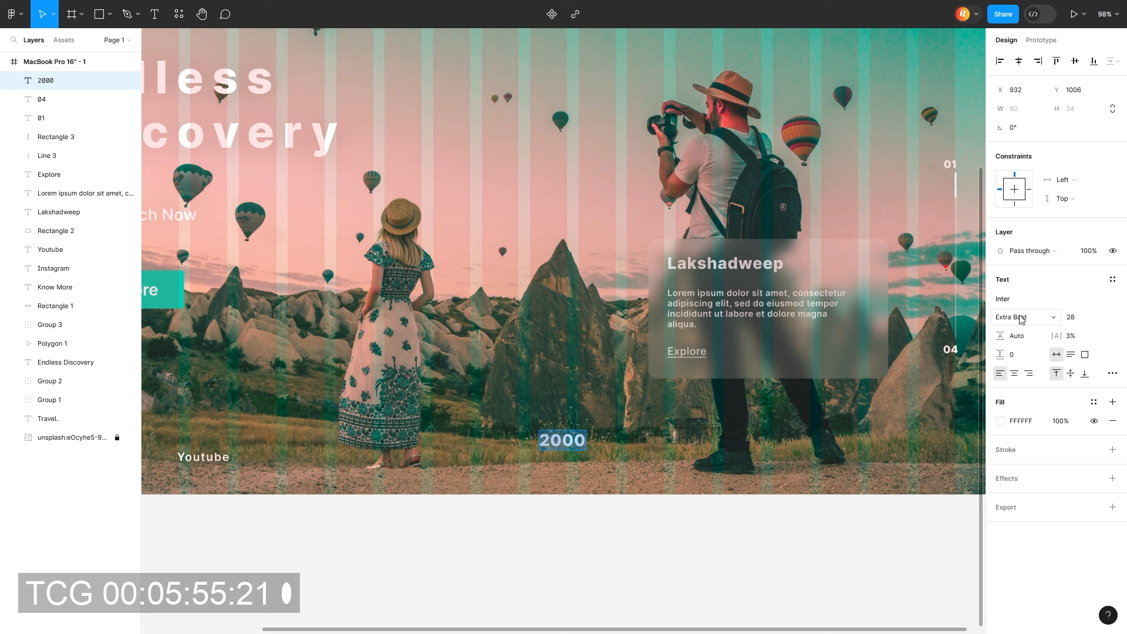
Set the 2000 text to Semi Bold at size 38 and move it slightly up and left
{"action": "left_click", "coordinate": [1015, 317]}
{"action": "left_click", "coordinate": [1031, 291]}
{"action": "type", "text": "38"}
{"action": "key", "text": "Return"}
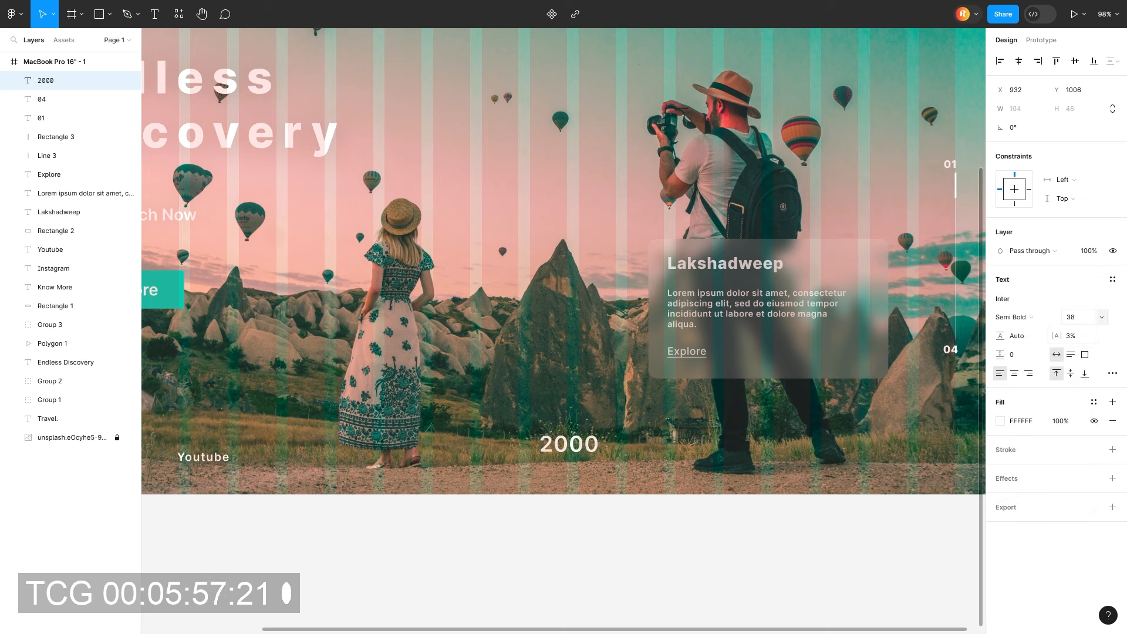
{"action": "left_click_drag", "start_coordinate": [573, 446], "coordinate": [564, 429]}
Group the card's Lakshadweep title, paragraph and Explore text
{"action": "left_click", "coordinate": [737, 308]}
{"action": "left_click", "coordinate": [726, 265], "text": "shift"}
{"action": "left_click", "coordinate": [682, 352], "text": "shift"}
{"action": "right_click", "coordinate": [682, 352]}
{"action": "left_click", "coordinate": [717, 419]}
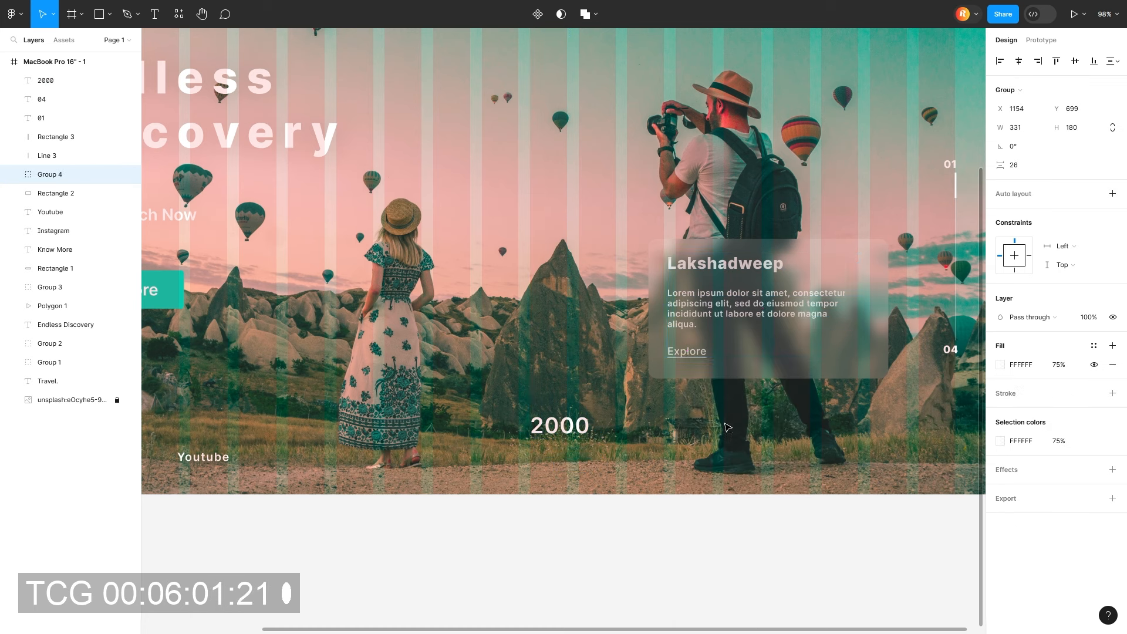
Put the card's frosted background rectangle into its own group, keeping its position
{"action": "right_click", "coordinate": [866, 351]}
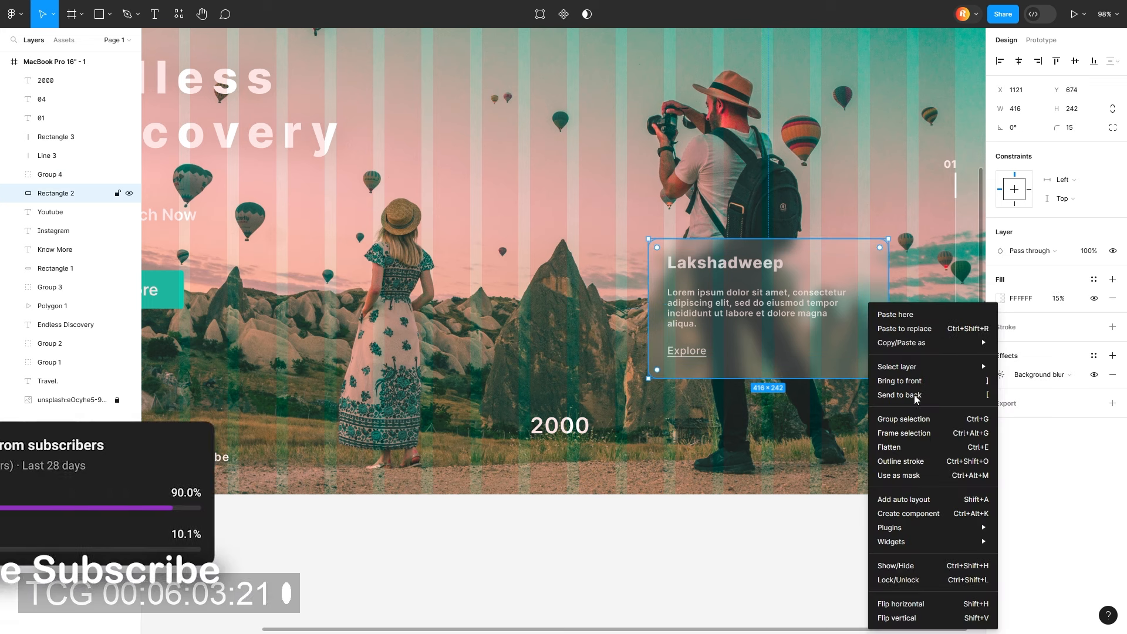
{"action": "left_click", "coordinate": [826, 371]}
{"action": "right_click", "coordinate": [823, 368]}
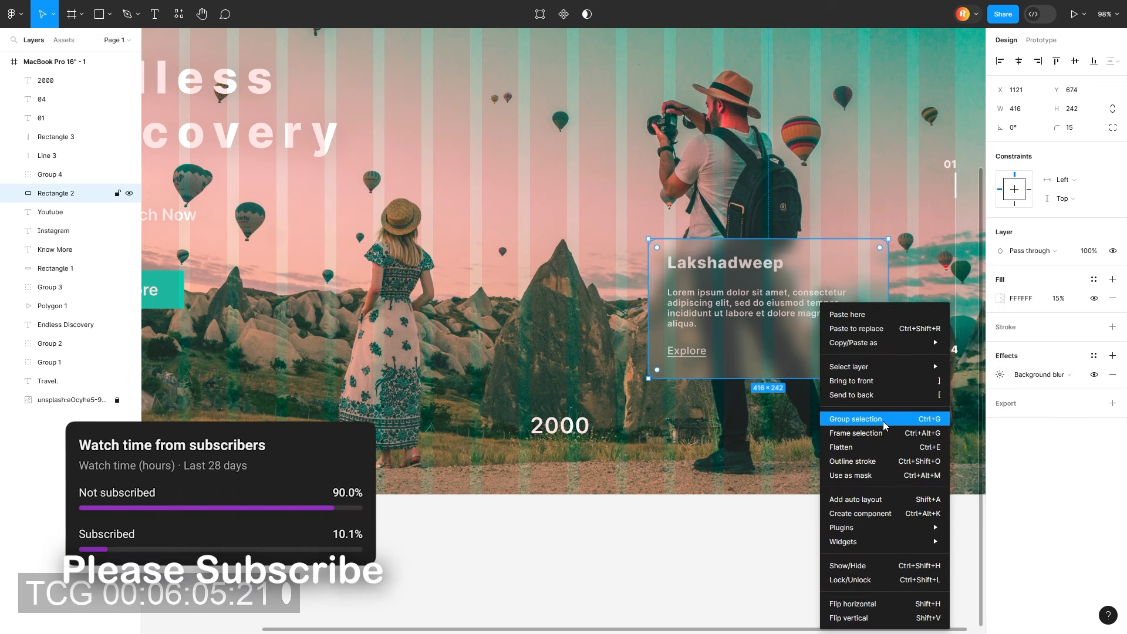
{"action": "left_click", "coordinate": [885, 421]}
{"action": "left_click_drag", "start_coordinate": [860, 364], "coordinate": [870, 339]}
{"action": "key", "text": "ctrl+z"}
Narrow the card background to 384 wide and align the text group centrally with it
{"action": "left_click", "coordinate": [820, 313]}
{"action": "left_click", "coordinate": [875, 355]}
{"action": "left_click", "coordinate": [764, 298], "text": "shift"}
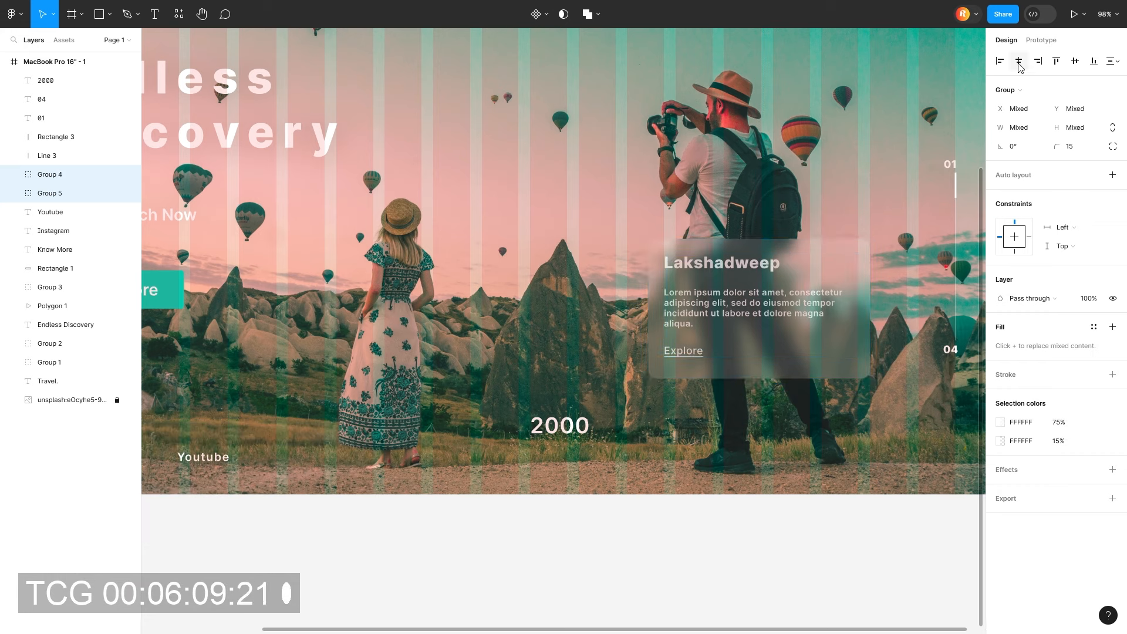
Group the card background with its text group and move the whole card up and right, closer to the vertical line
{"action": "right_click", "coordinate": [829, 376]}
{"action": "left_click", "coordinate": [854, 377]}
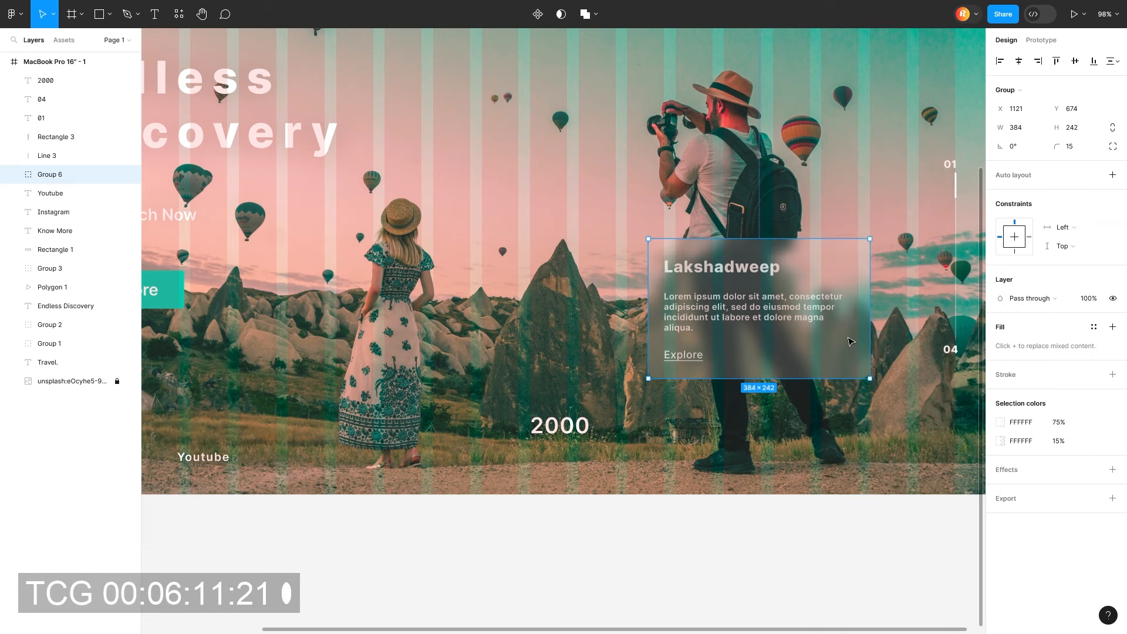
{"action": "left_click_drag", "start_coordinate": [849, 341], "coordinate": [900, 318]}
{"action": "left_click", "coordinate": [675, 535]}
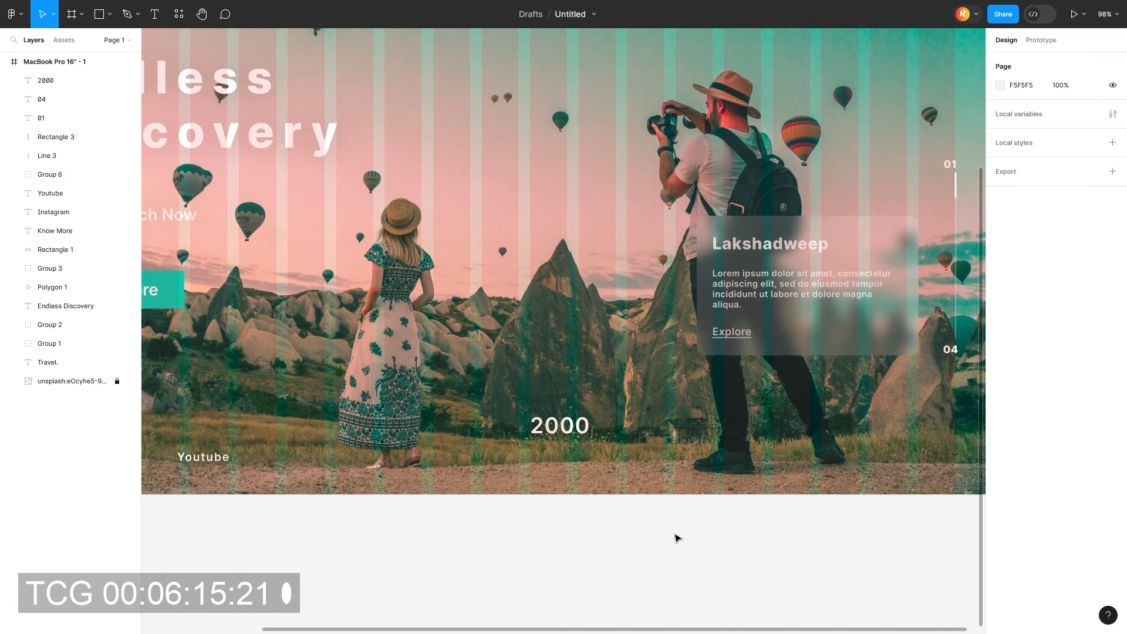
Add a text label reading Temple directly below the 2000 figure
{"action": "left_click", "coordinate": [561, 429]}
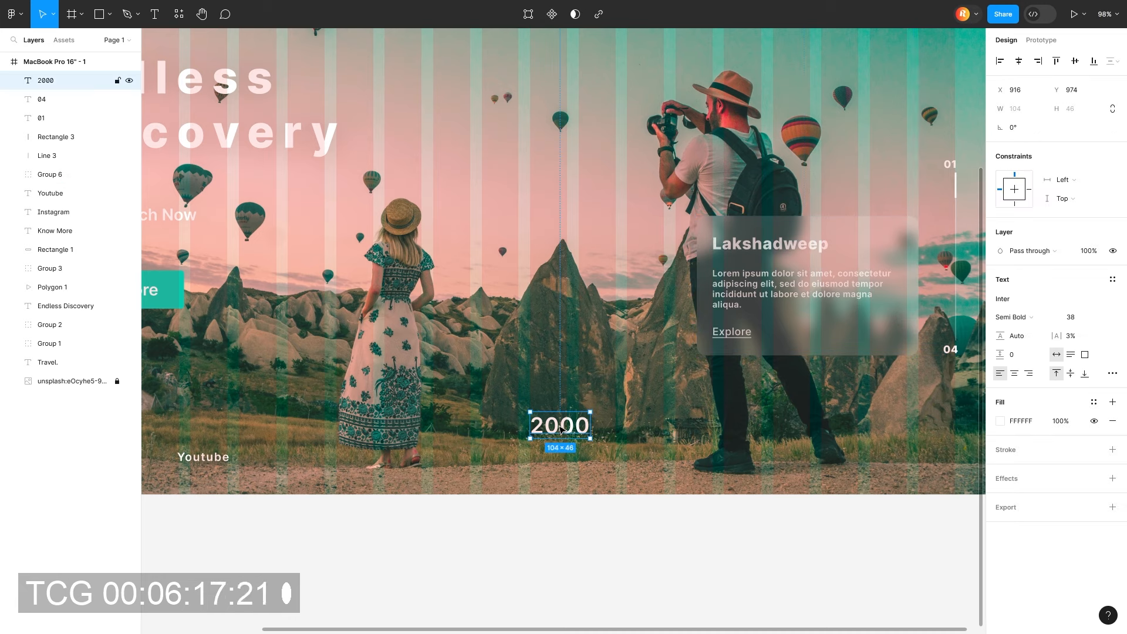
{"action": "key", "text": "t"}
{"action": "left_click", "coordinate": [526, 454]}
{"action": "type", "text": "Temp"}
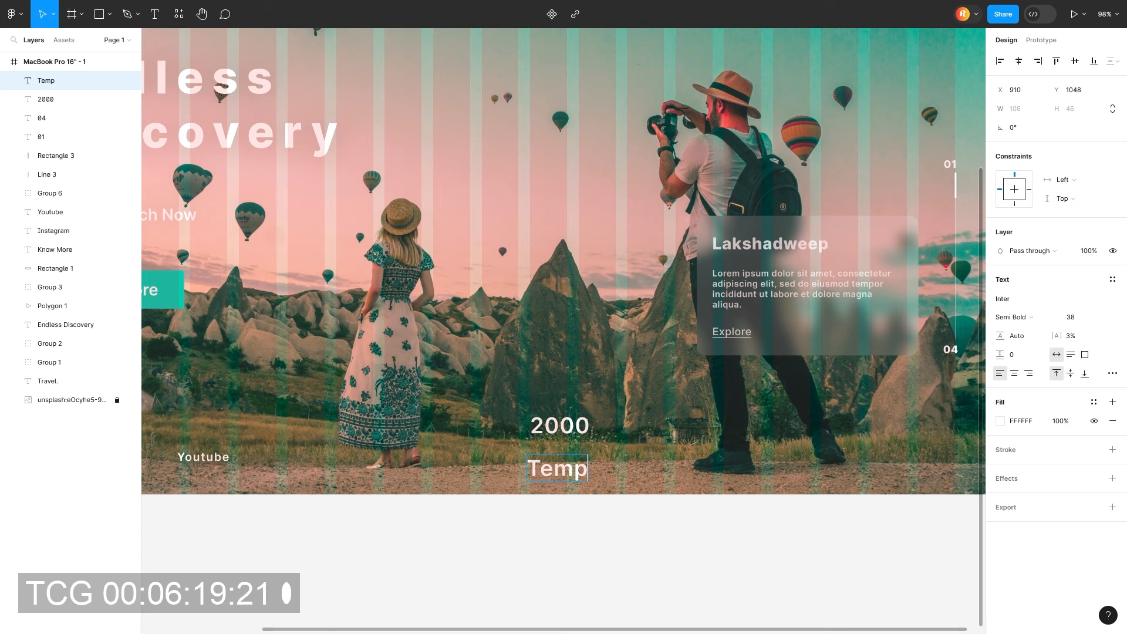
{"action": "type", "text": "le"}
Try smaller font sizes on the Temple label, going from 35 through 34 to 31
{"action": "key", "text": "ctrl+a"}
{"action": "left_click", "coordinate": [1085, 322]}
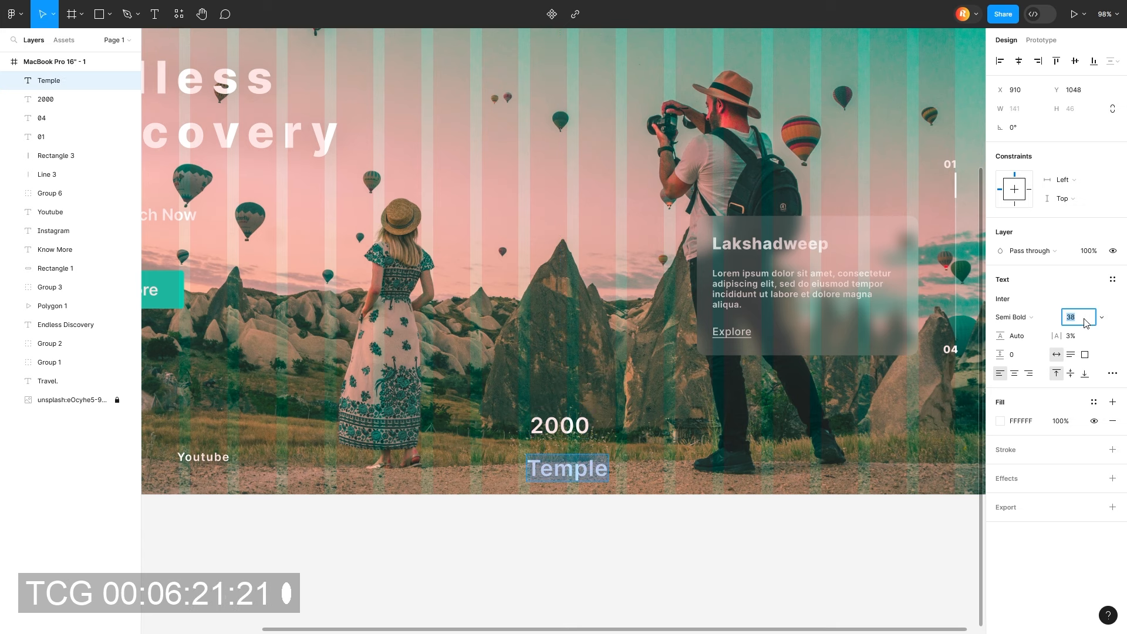
{"action": "type", "text": "35"}
{"action": "key", "text": "Return"}
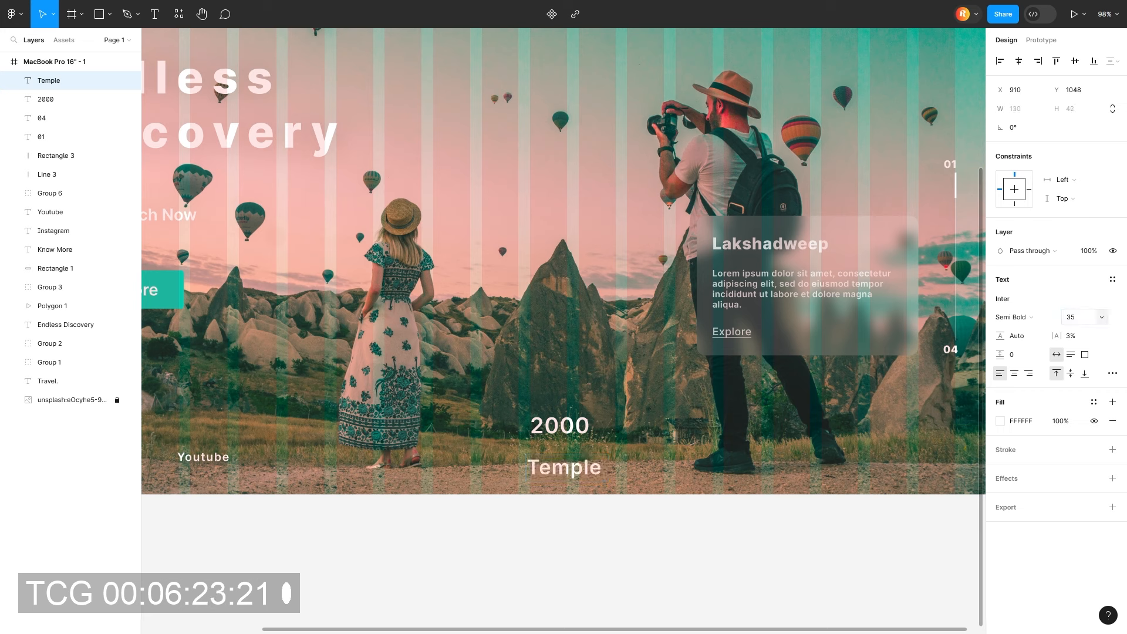
{"action": "left_click", "coordinate": [1086, 323]}
{"action": "type", "text": "34"}
{"action": "key", "text": "Return"}
{"action": "type", "text": "31"}
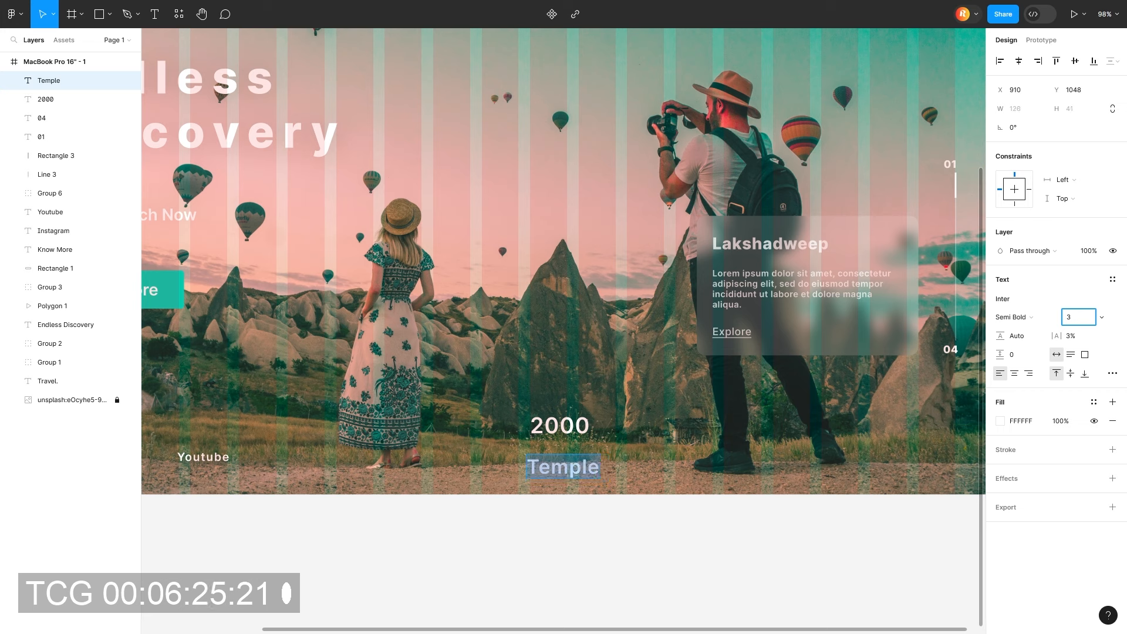
{"action": "key", "text": "Return"}
Left-align the 2000 figure with the Temple label and reduce their vertical spacing to 0
{"action": "left_click", "coordinate": [545, 497]}
{"action": "left_click", "coordinate": [547, 431]}
{"action": "left_click", "coordinate": [549, 462], "text": "shift"}
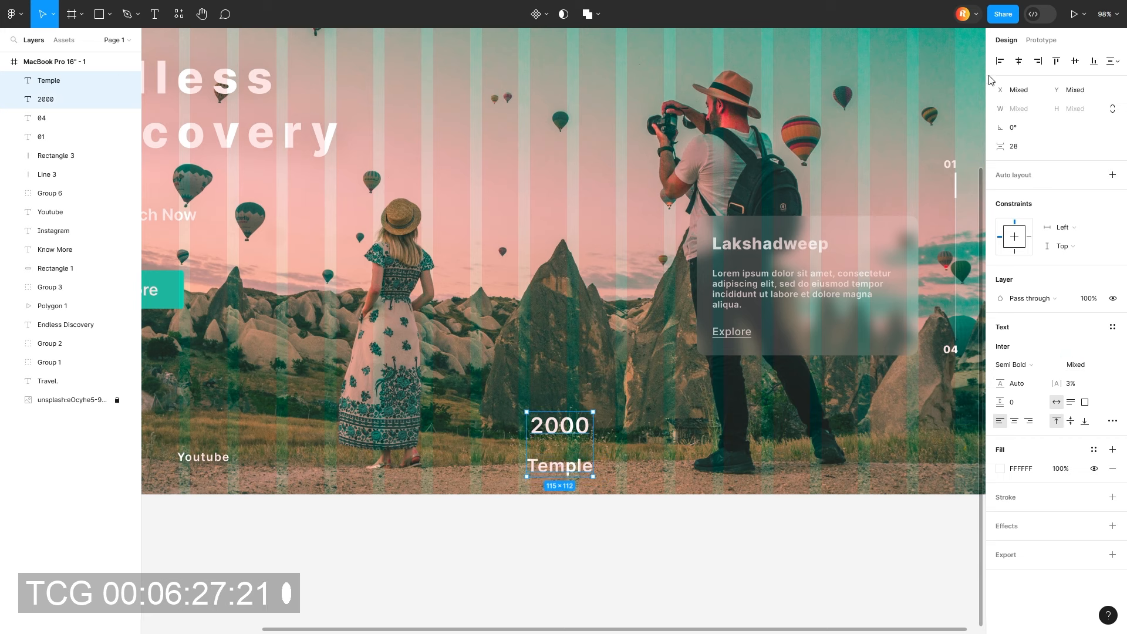
{"action": "left_click", "coordinate": [1000, 62]}
{"action": "mouse_move", "coordinate": [558, 446]}
{"action": "left_mouse_down"}
{"action": "mouse_move", "coordinate": [558, 458]}
{"action": "mouse_move", "coordinate": [558, 436]}
{"action": "left_mouse_up"}
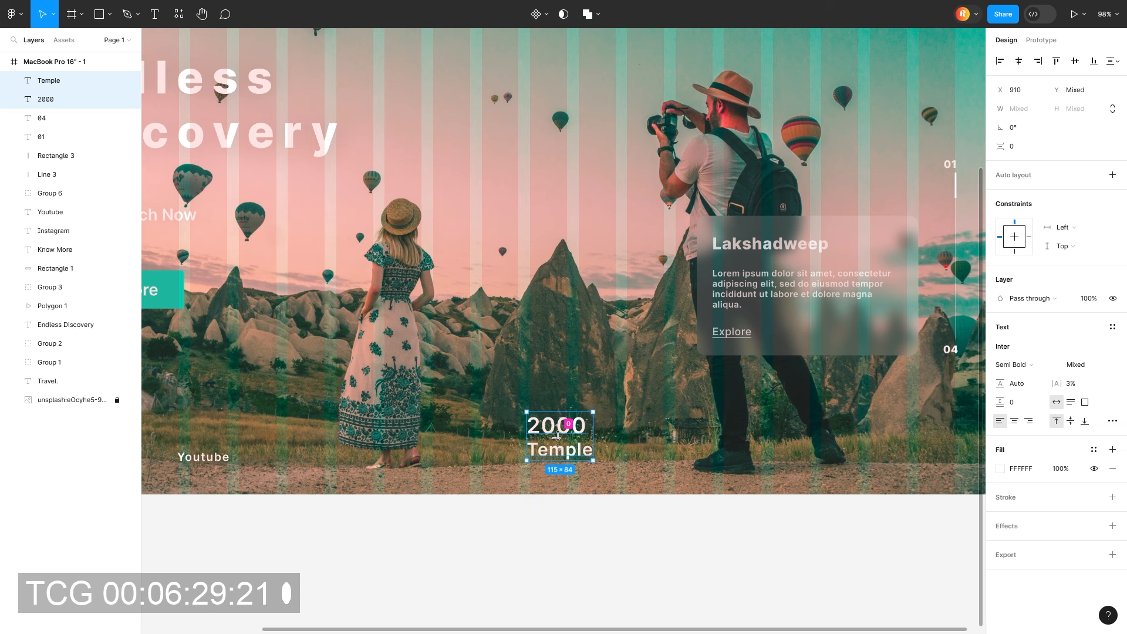
Reduce the Temple label's font size to 28 and set its weight to Medium
{"action": "scroll", "coordinate": [558, 440], "scroll_direction": "up", "scroll_amount": 5}
{"action": "left_click", "coordinate": [563, 476]}
{"action": "key", "text": "Down"}
{"action": "key", "text": "Down"}
{"action": "key", "text": "Down"}
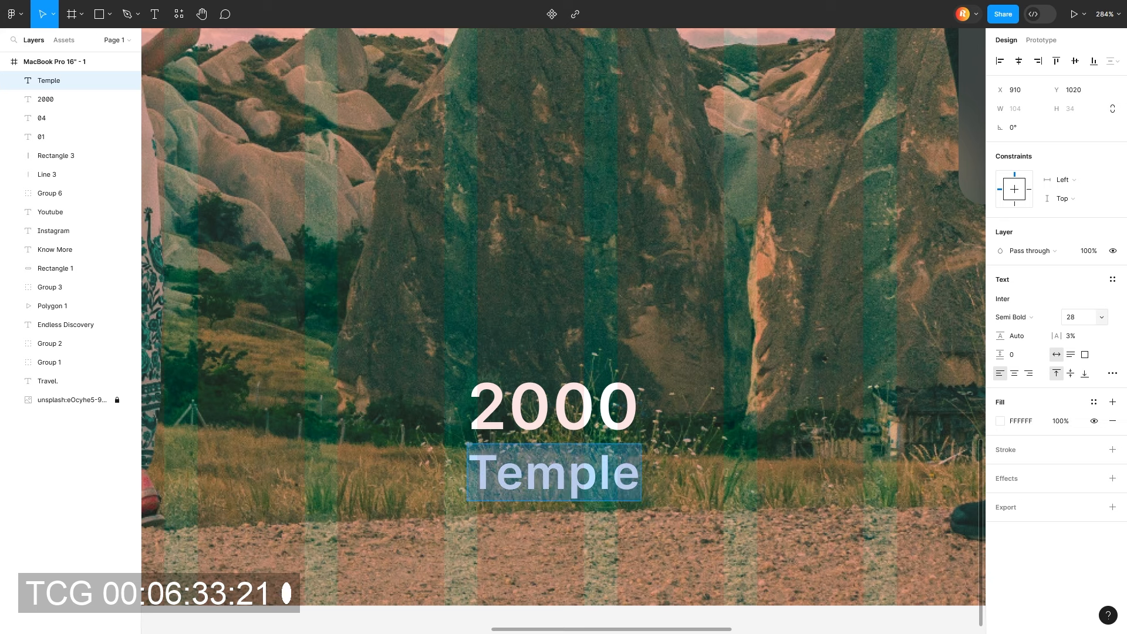
{"action": "left_click", "coordinate": [1021, 317]}
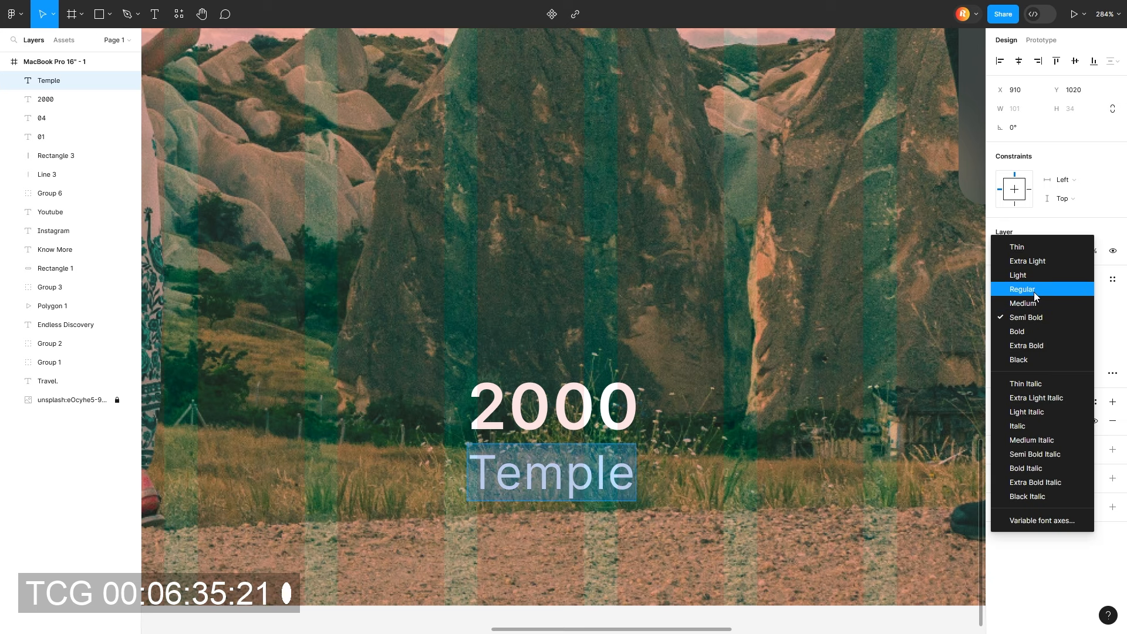
{"action": "left_click", "coordinate": [1033, 301]}
Change the label's wording to Temple’s and set its font size to 22
{"action": "scroll", "coordinate": [708, 530], "scroll_direction": "down", "scroll_amount": 4}
{"action": "scroll", "coordinate": [708, 530], "scroll_direction": "up", "scroll_amount": 3}
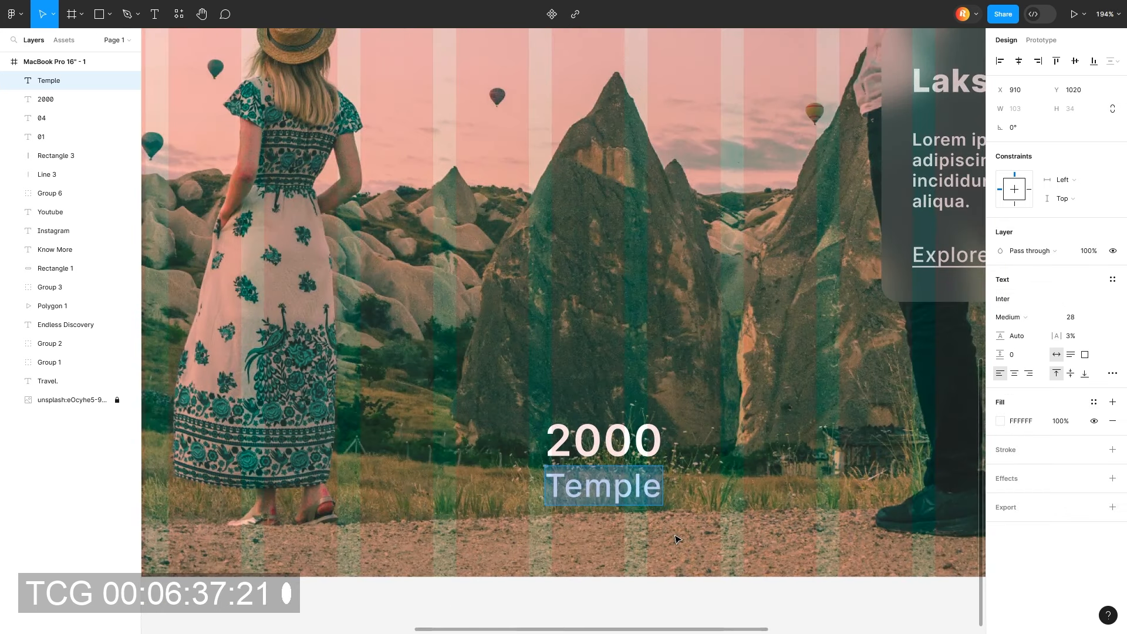
{"action": "left_click", "coordinate": [625, 493]}
{"action": "type", "text": "’s"}
{"action": "key", "text": "ctrl+a"}
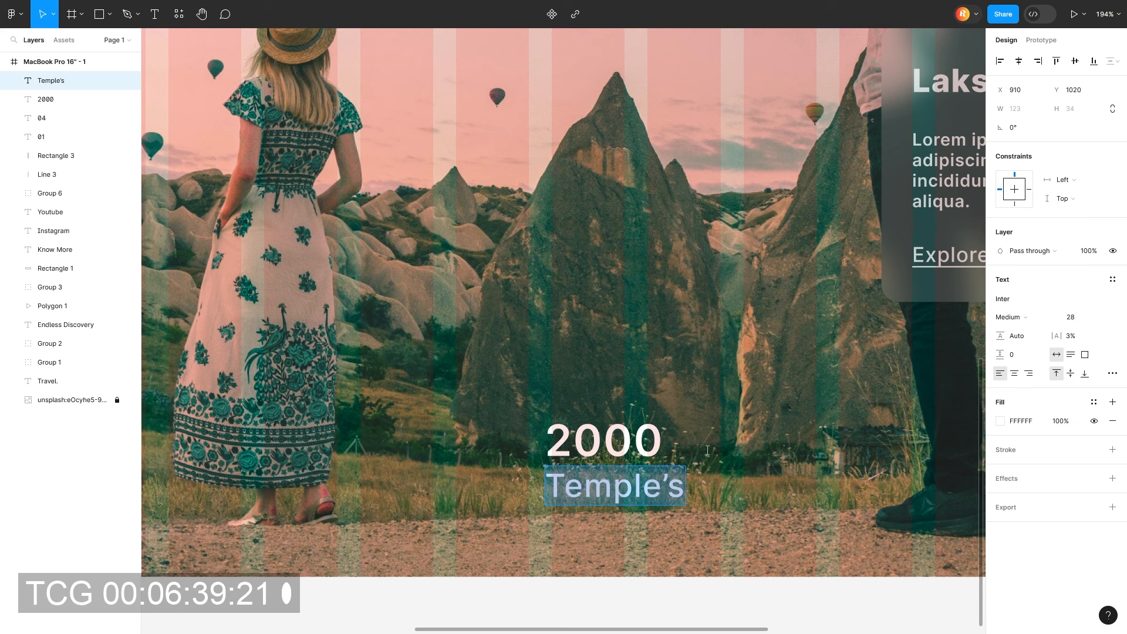
{"action": "type", "text": "25"}
{"action": "key", "text": "Return"}
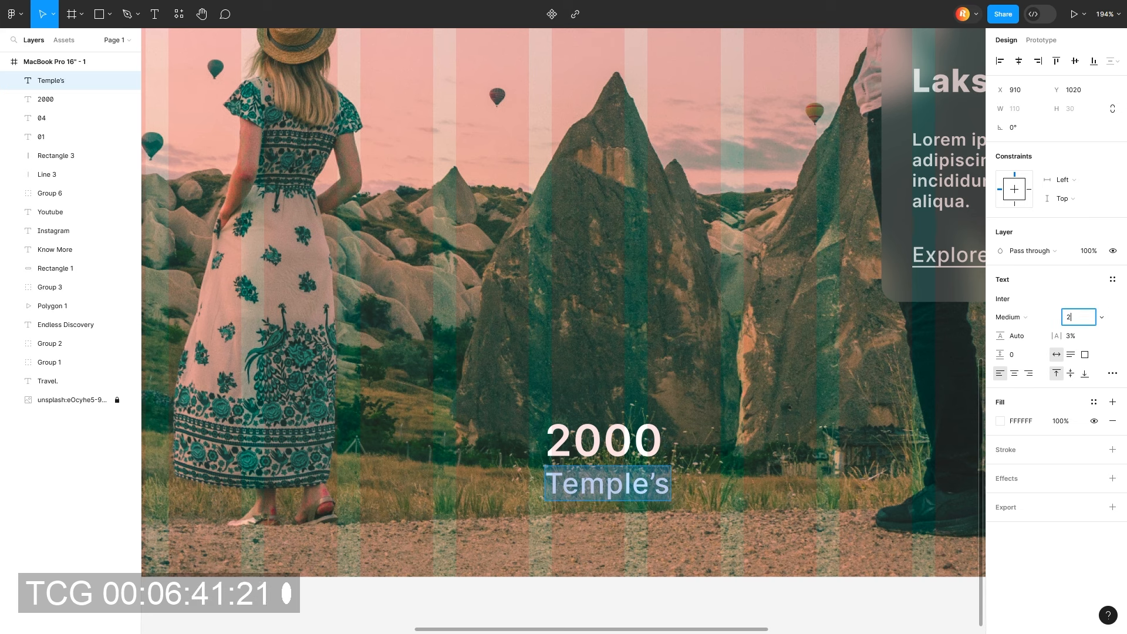
{"action": "type", "text": "22"}
{"action": "key", "text": "Return"}
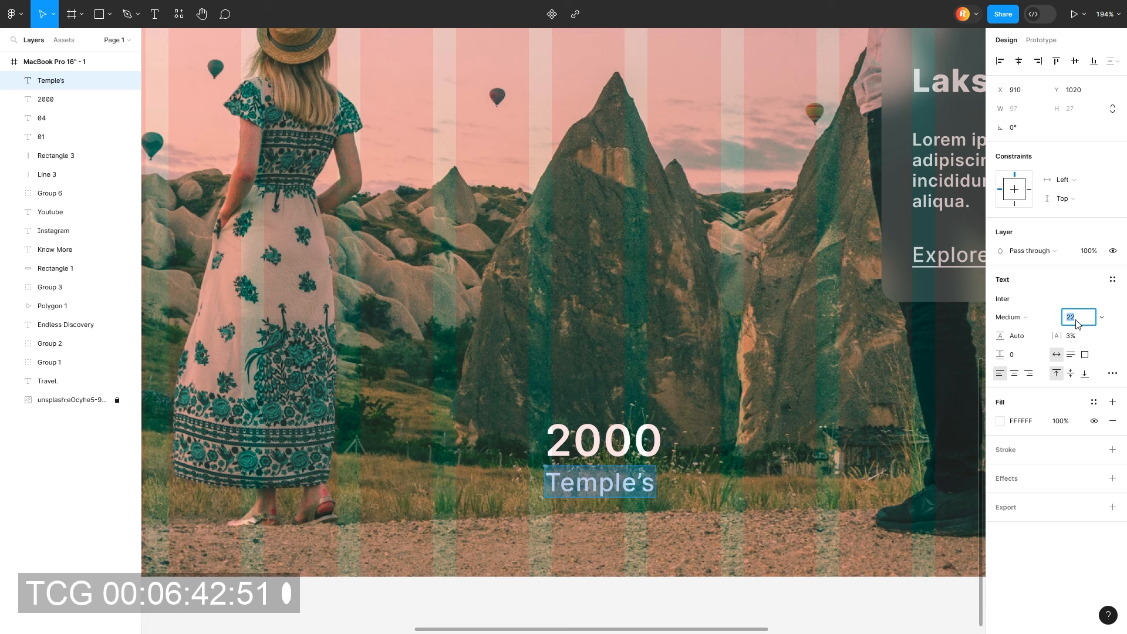
Duplicate the 2000 and Temple’s pair three times to the right in an even row, about 201 px apart
{"action": "left_click", "coordinate": [598, 447]}
{"action": "left_click", "coordinate": [599, 483], "text": "shift"}
{"action": "scroll", "coordinate": [521, 465], "scroll_direction": "right", "scroll_amount": 3}
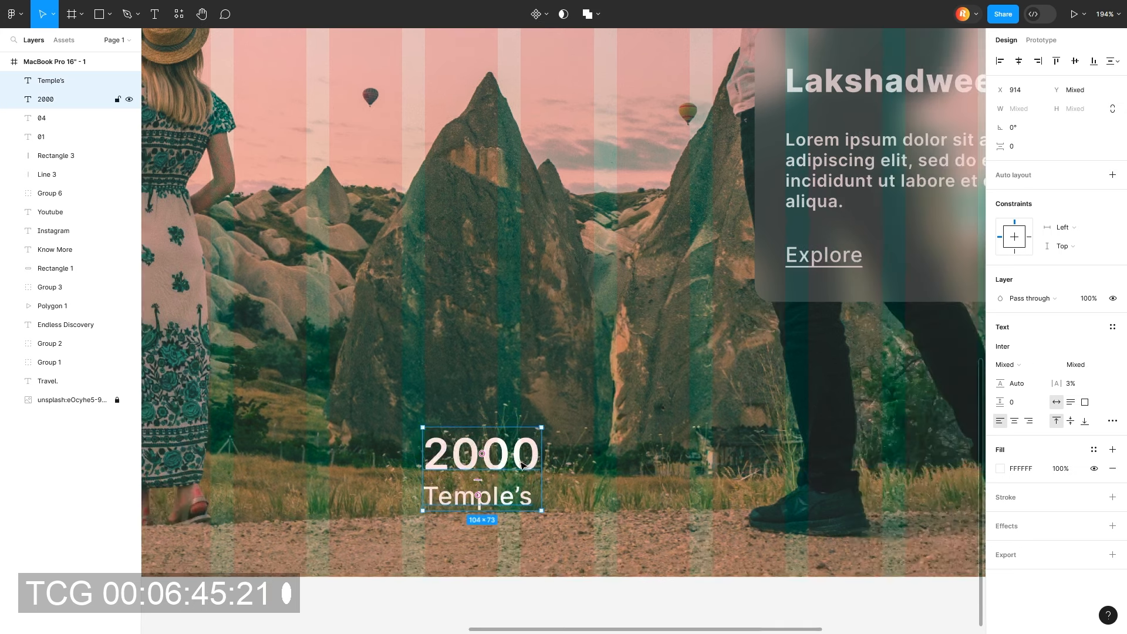
{"action": "left_click_drag", "start_coordinate": [521, 463], "coordinate": [705, 458]}
{"action": "scroll", "coordinate": [686, 458], "scroll_direction": "down", "scroll_amount": 3}
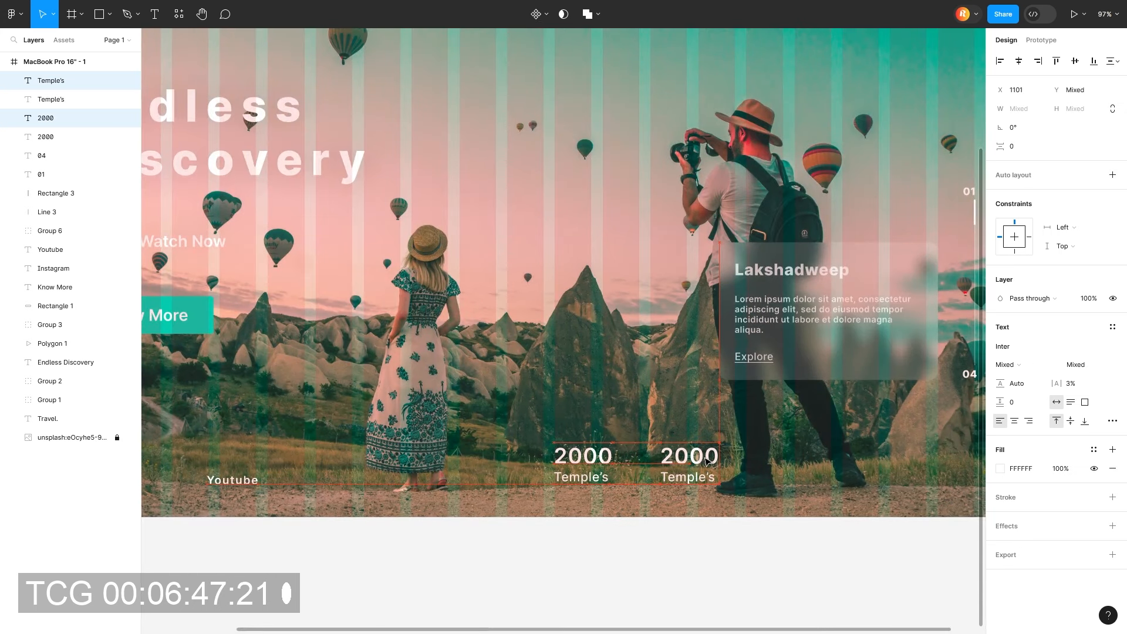
{"action": "scroll", "coordinate": [707, 461], "scroll_direction": "right", "scroll_amount": 3}
{"action": "left_click_drag", "start_coordinate": [623, 455], "coordinate": [629, 453]}
{"action": "key", "text": "ctrl+d"}
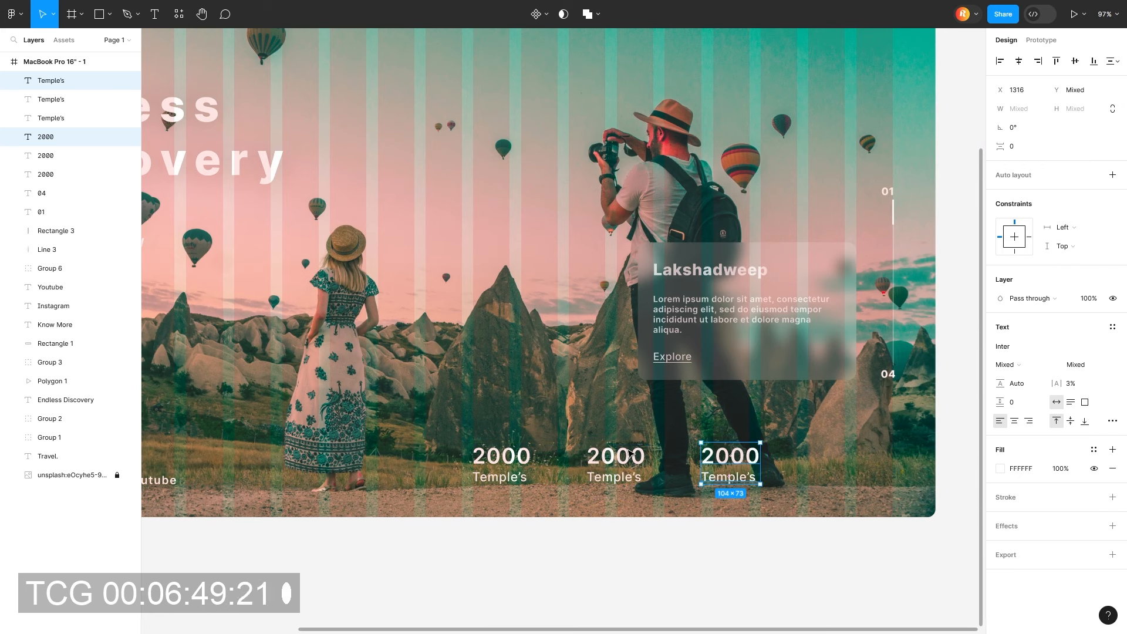
{"action": "key", "text": "ctrl+d"}
Change the second statistic's number to 6850 and its label to Islands
{"action": "double_click", "coordinate": [621, 456]}
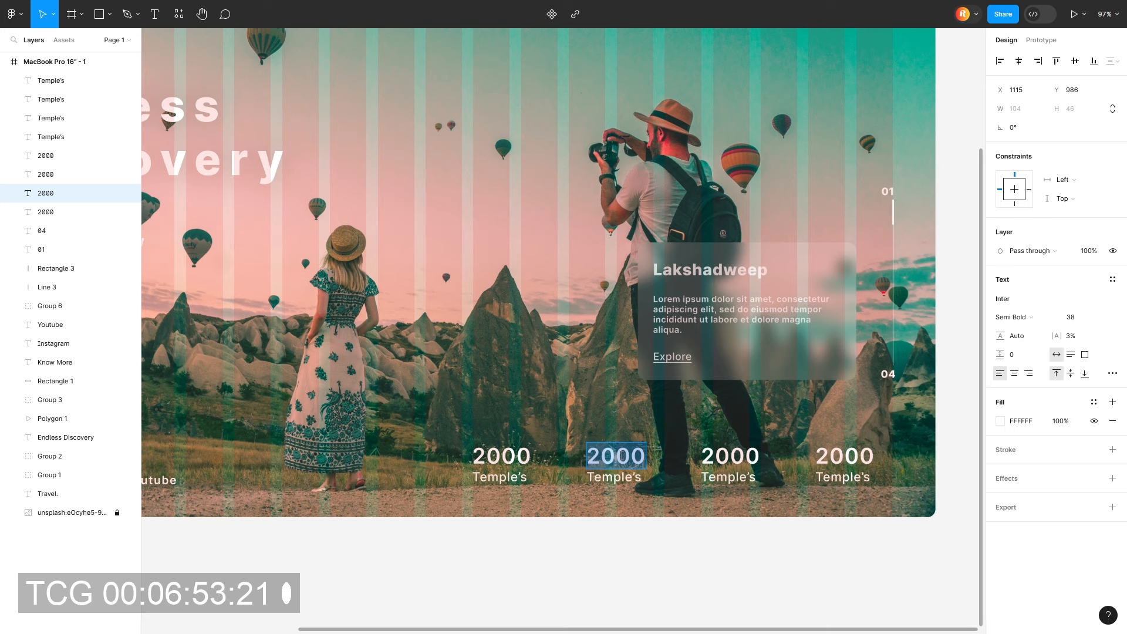
{"action": "type", "text": "6850"}
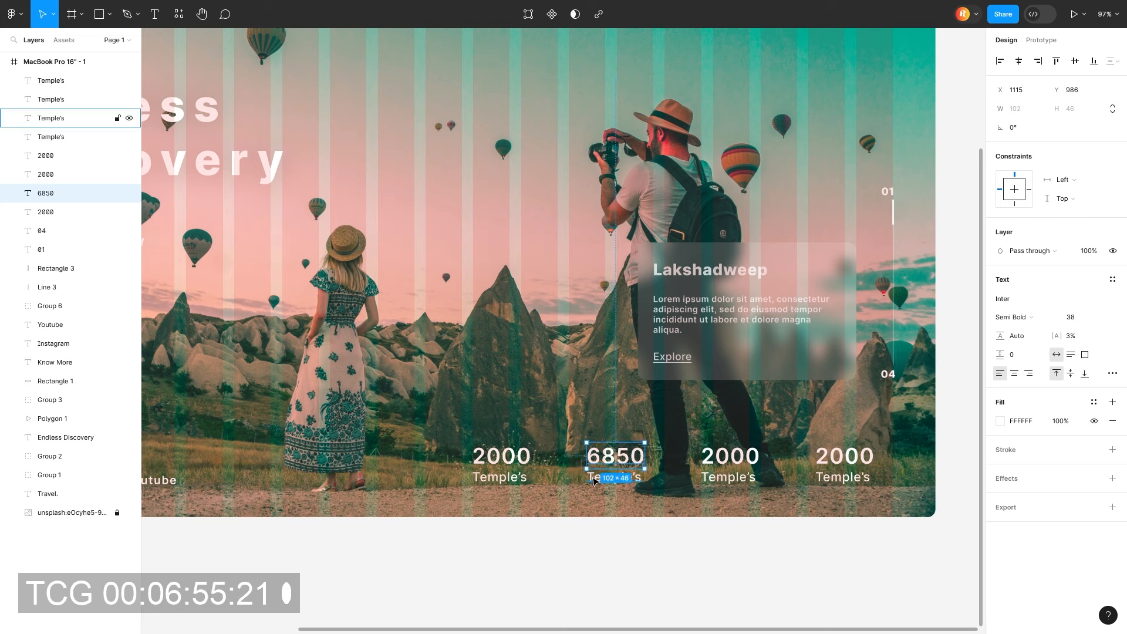
{"action": "double_click", "coordinate": [613, 477]}
{"action": "type", "text": "Isa"}
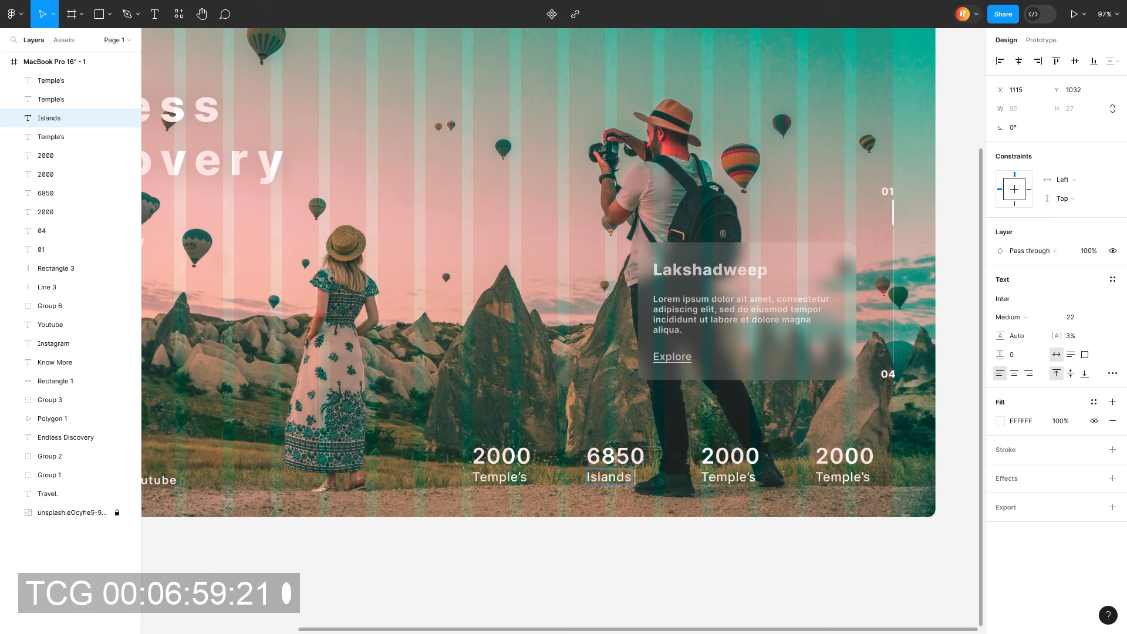
{"action": "left_click", "coordinate": [615, 458]}
Delete the number and label of the fourth, rightmost statistic
{"action": "left_click", "coordinate": [732, 459]}
{"action": "left_click", "coordinate": [844, 475]}
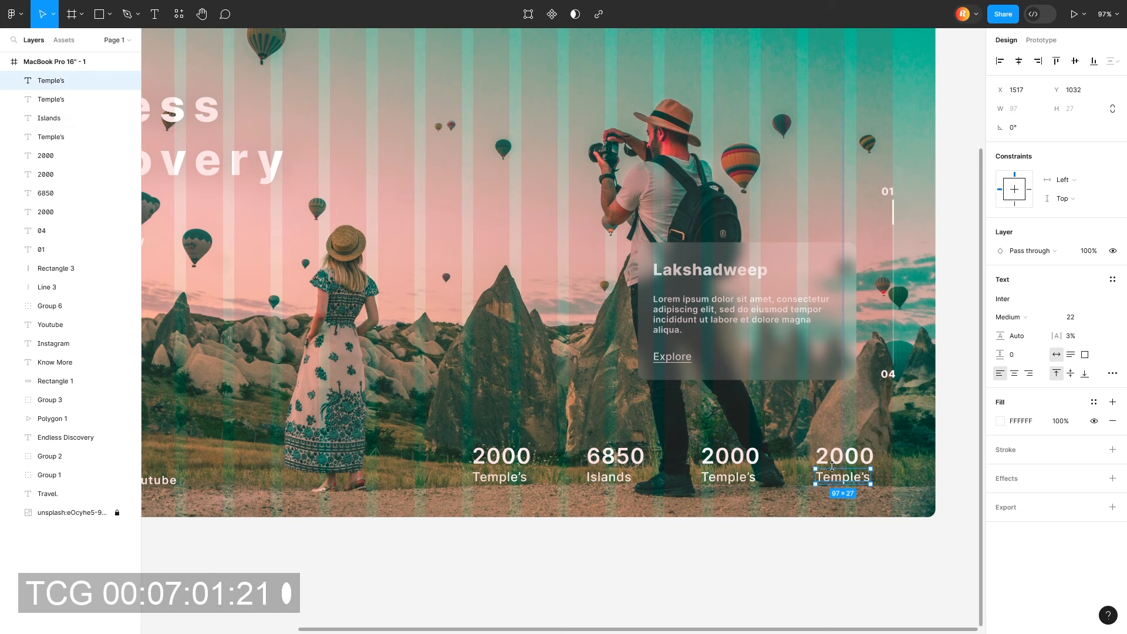
{"action": "key", "text": "Delete"}
{"action": "left_click", "coordinate": [844, 459]}
{"action": "key", "text": "Delete"}
Change the third statistic's number to 362 and its label to Rivers
{"action": "double_click", "coordinate": [739, 459]}
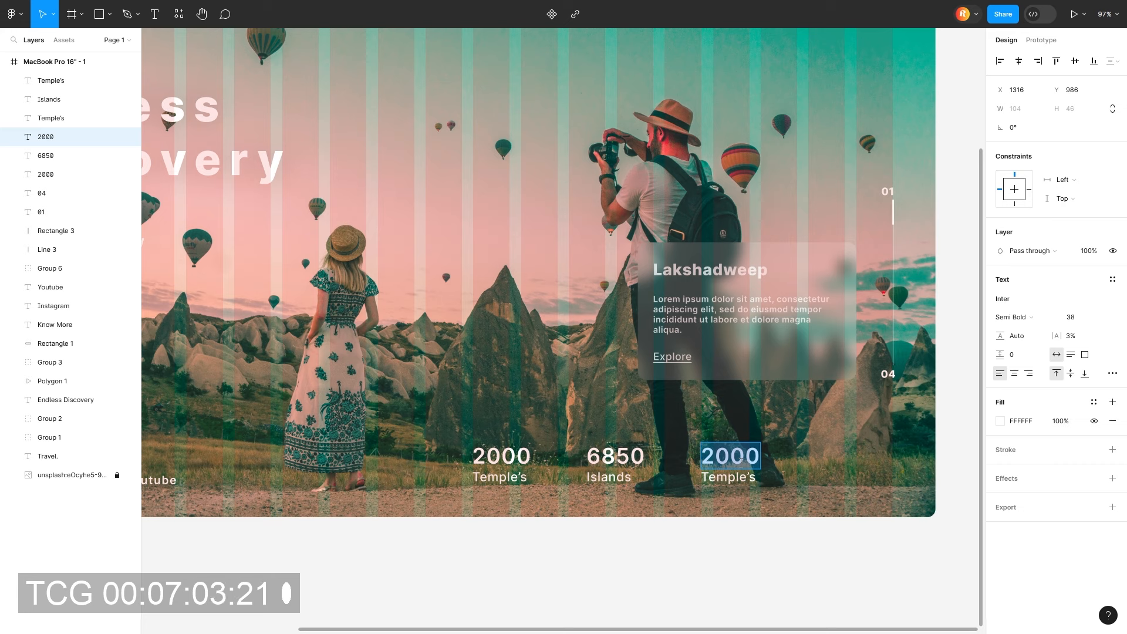
{"action": "type", "text": "362"}
{"action": "left_click", "coordinate": [752, 478]}
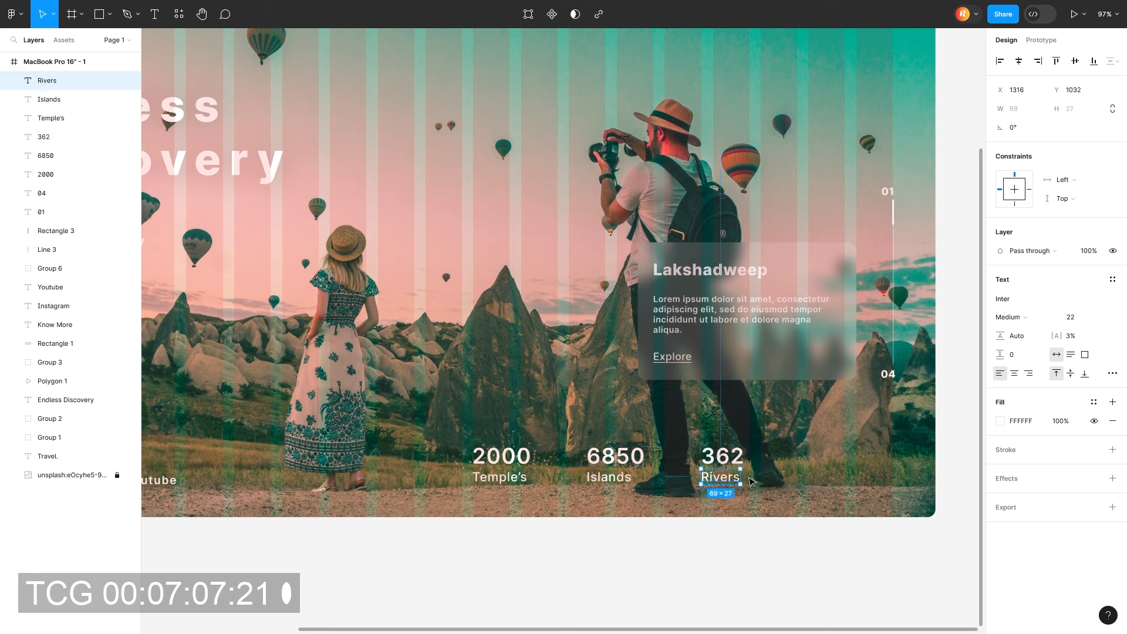
Group the 362 figure with its Rivers label, and the 6850 figure with its Islands label
{"action": "left_click", "coordinate": [730, 459], "text": "shift"}
{"action": "right_click", "coordinate": [731, 459]}
{"action": "left_click", "coordinate": [772, 420]}
{"action": "left_click", "coordinate": [622, 476]}
{"action": "left_click", "coordinate": [624, 459], "text": "shift"}
{"action": "right_click", "coordinate": [623, 459]}
{"action": "left_click", "coordinate": [659, 422]}
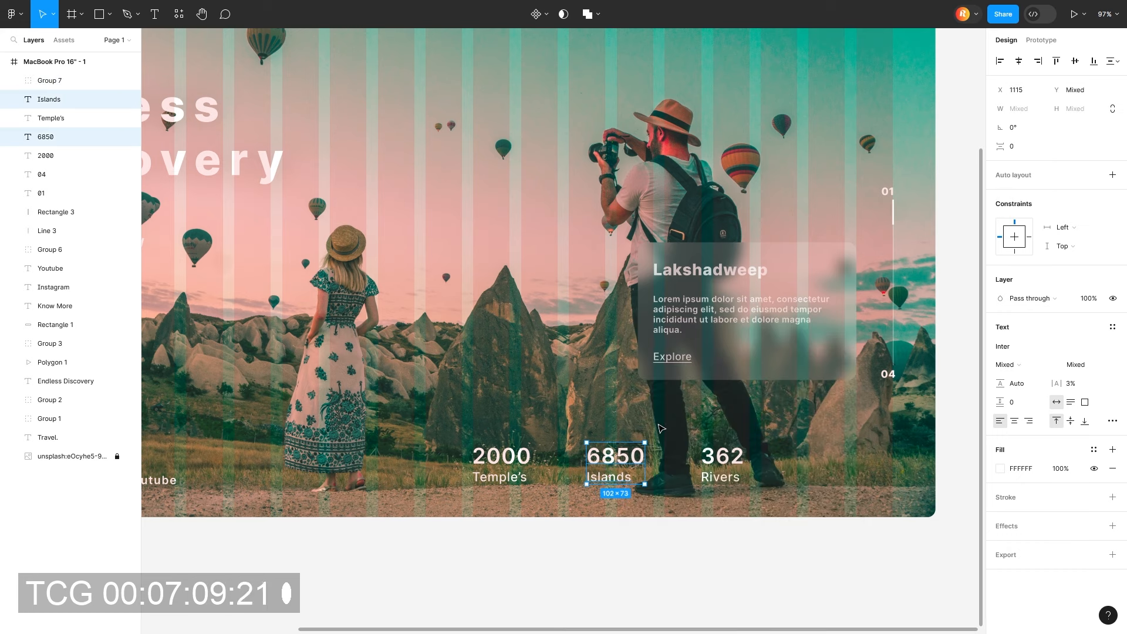
{"action": "right_click", "coordinate": [624, 457]}
{"action": "left_click", "coordinate": [669, 430]}
Group the 2000 figure with its Temple’s label
{"action": "left_click", "coordinate": [499, 476]}
{"action": "left_click", "coordinate": [502, 456], "text": "shift"}
{"action": "right_click", "coordinate": [516, 460]}
{"action": "left_click", "coordinate": [531, 430]}
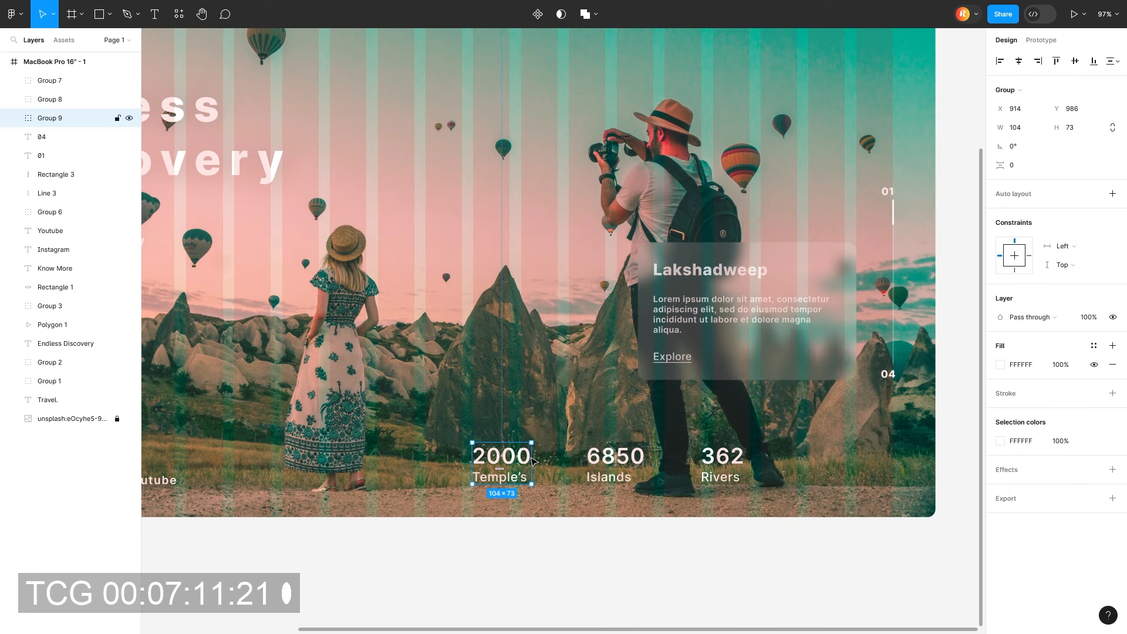
Distribute the three statistics groups evenly across the row and widen the gaps between them to 205
{"action": "left_click", "coordinate": [616, 459], "text": "shift"}
{"action": "left_click", "coordinate": [722, 458], "text": "shift"}
{"action": "left_click", "coordinate": [1113, 61]}
{"action": "left_click", "coordinate": [1022, 98]}
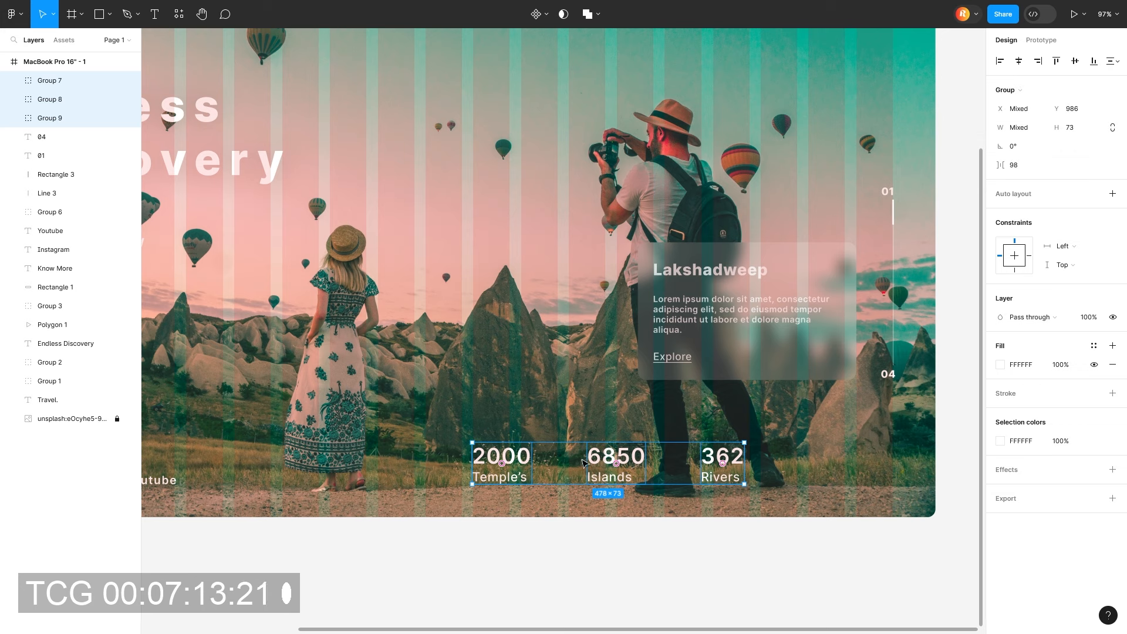
{"action": "left_click_drag", "start_coordinate": [1000, 165], "coordinate": [1062, 165]}
Align the bottom edges of the three statistics groups with the Instagram and Youtube links
{"action": "scroll", "coordinate": [470, 534], "scroll_direction": "down", "scroll_amount": 5}
{"action": "left_click", "coordinate": [70, 230], "text": "shift"}
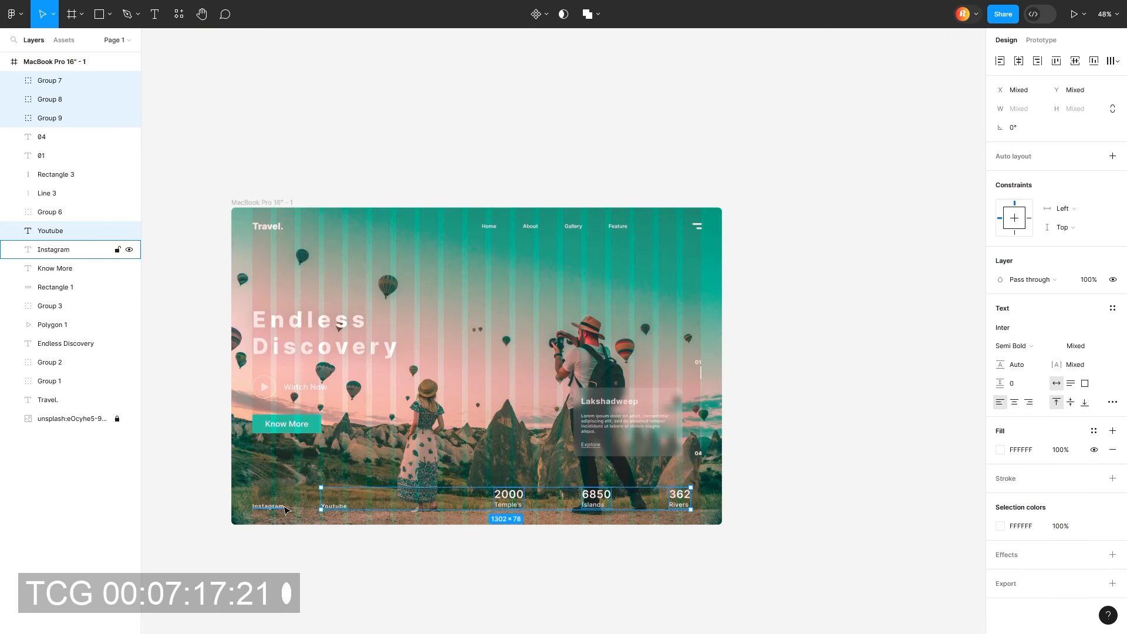
{"action": "left_click", "coordinate": [70, 250], "text": "shift"}
{"action": "key", "text": "ctrl+z"}
{"action": "key", "text": "ctrl+z"}
{"action": "left_click", "coordinate": [279, 506], "text": "shift"}
{"action": "left_click", "coordinate": [330, 507], "text": "shift"}
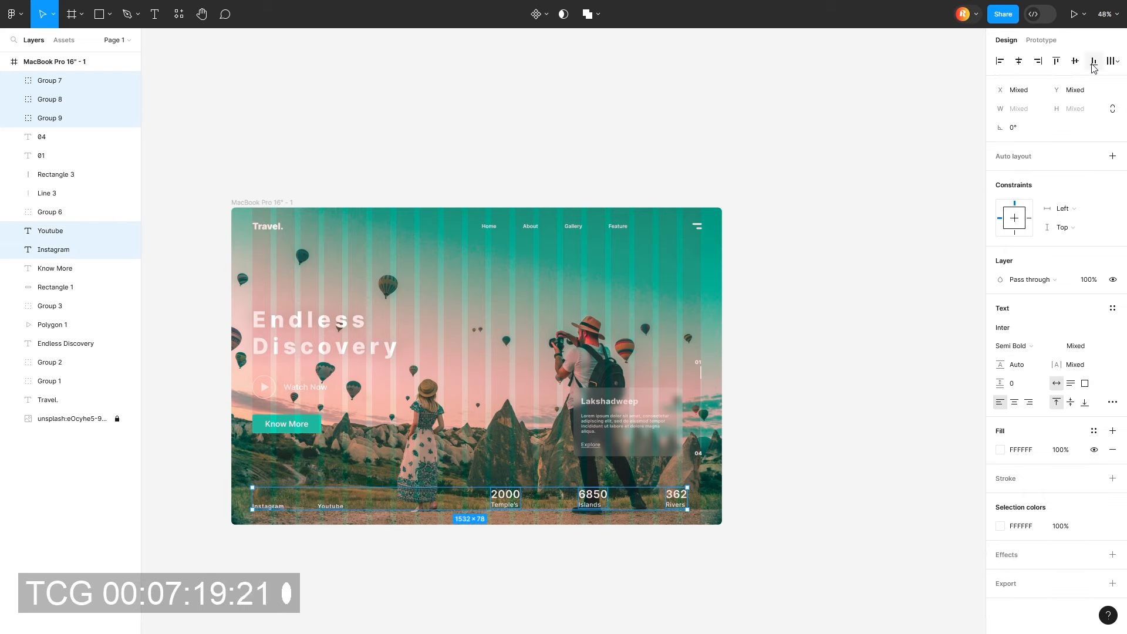
{"action": "left_click", "coordinate": [1093, 62]}
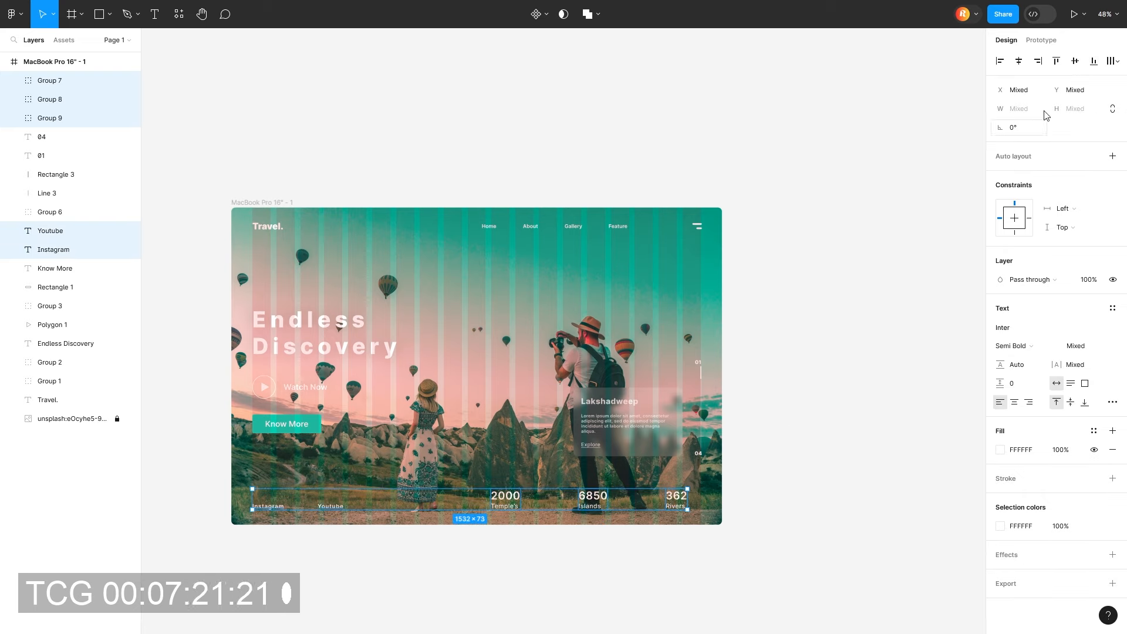
Slightly tighten the horizontal spacing between the three statistics groups
{"action": "left_click", "coordinate": [856, 310]}
{"action": "left_click", "coordinate": [50, 80]}
{"action": "left_click", "coordinate": [50, 99], "text": "shift"}
{"action": "left_click", "coordinate": [50, 117], "text": "shift"}
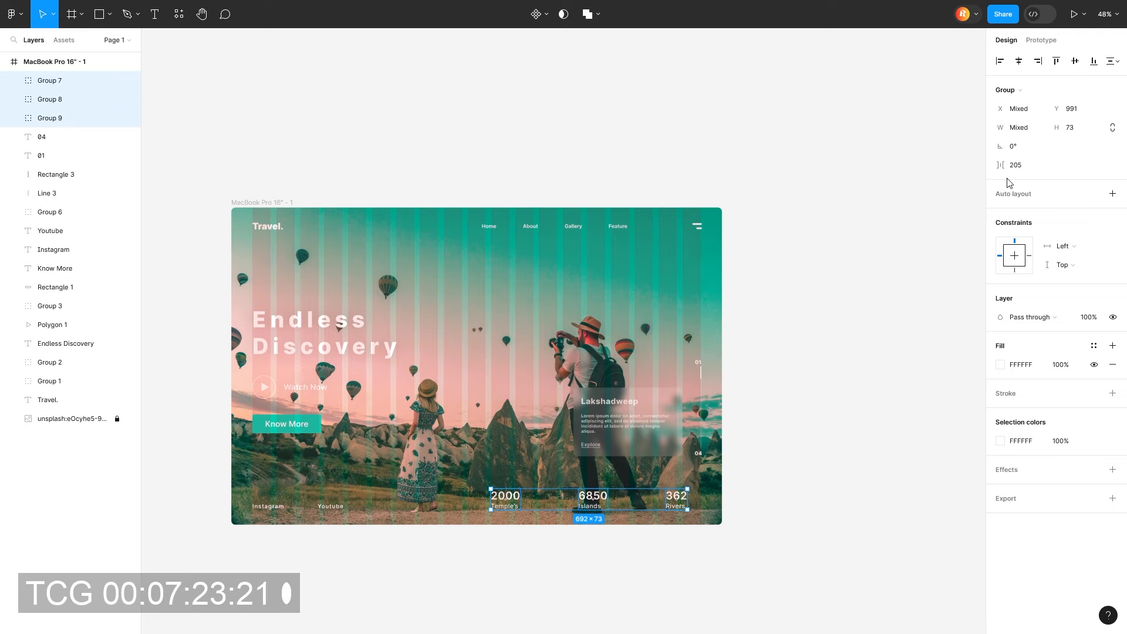
{"action": "left_click_drag", "start_coordinate": [1000, 165], "coordinate": [981, 164]}
{"action": "left_click", "coordinate": [732, 395]}
Check the placement of the statistics row and the Lakshadweep card against the column grid
{"action": "scroll", "coordinate": [728, 398], "scroll_direction": "up", "scroll_amount": 5}
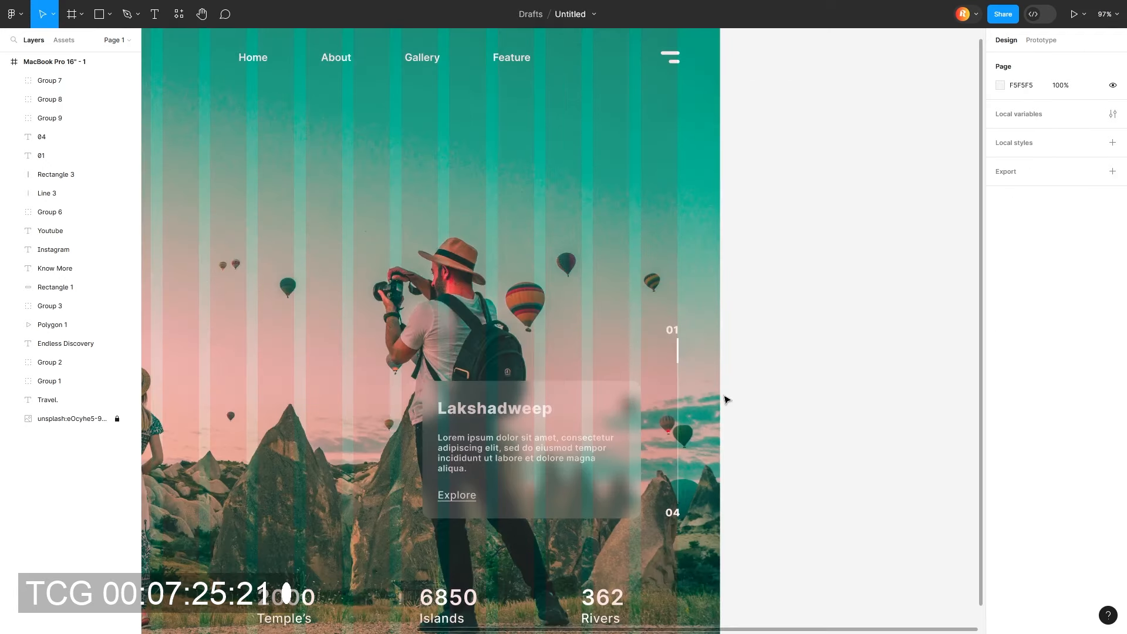
{"action": "scroll", "coordinate": [357, 403], "scroll_direction": "down", "scroll_amount": 2}
{"action": "scroll", "coordinate": [411, 389], "scroll_direction": "down", "scroll_amount": 5}
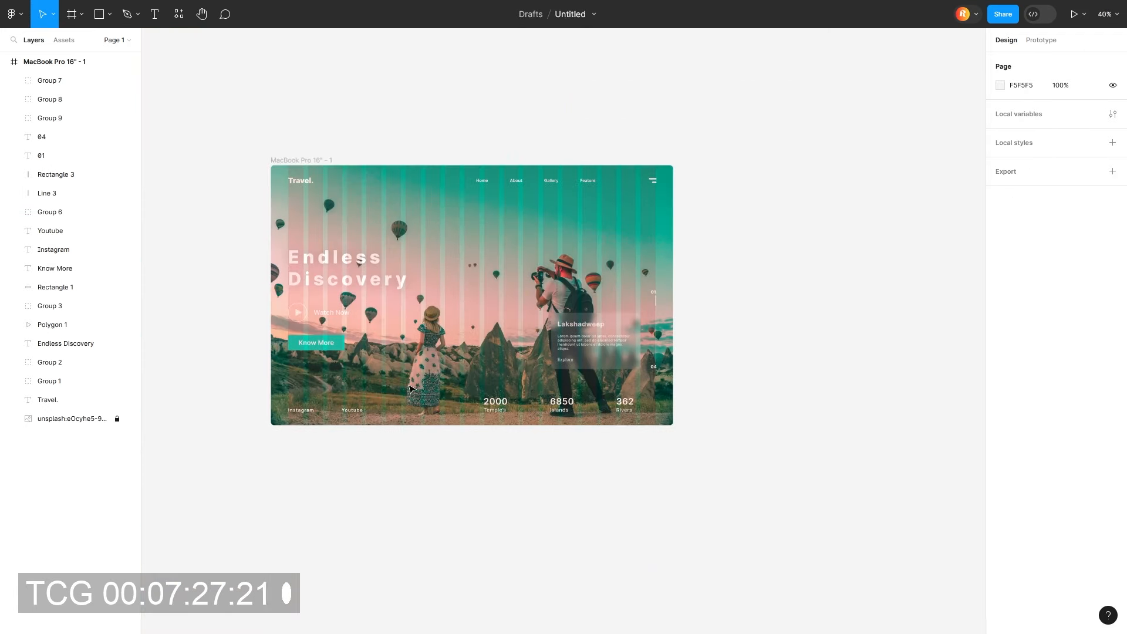
{"action": "left_click", "coordinate": [593, 334]}
{"action": "scroll", "coordinate": [592, 334], "scroll_direction": "up", "scroll_amount": 4}
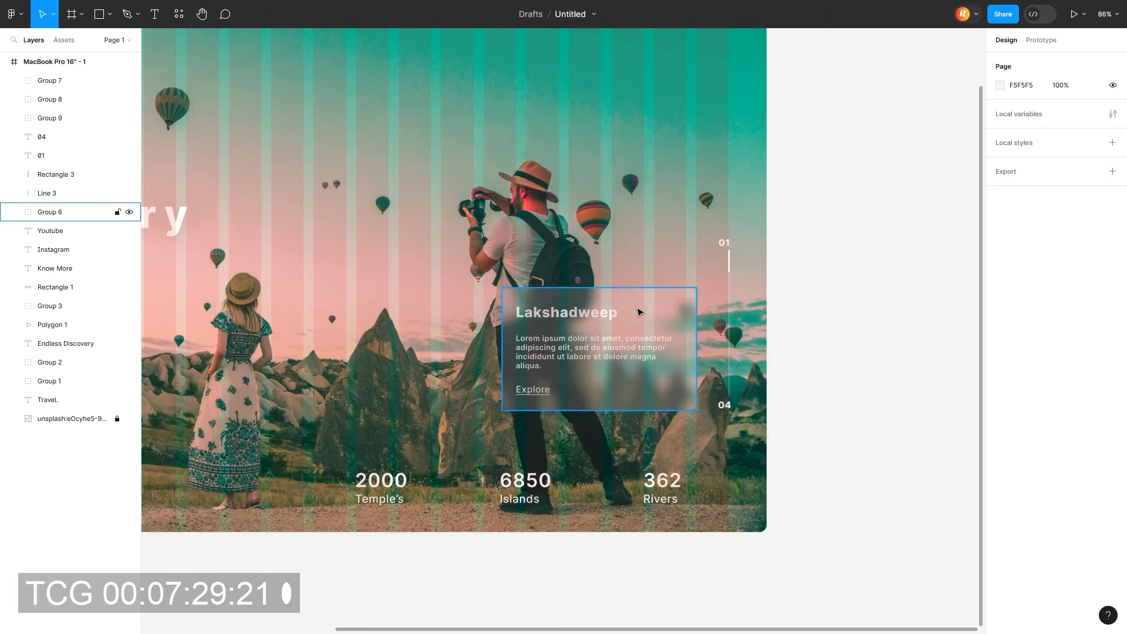
{"action": "double_click", "coordinate": [609, 351]}
{"action": "scroll", "coordinate": [743, 322], "scroll_direction": "down", "scroll_amount": 5}
{"action": "scroll", "coordinate": [742, 322], "scroll_direction": "up", "scroll_amount": 2}
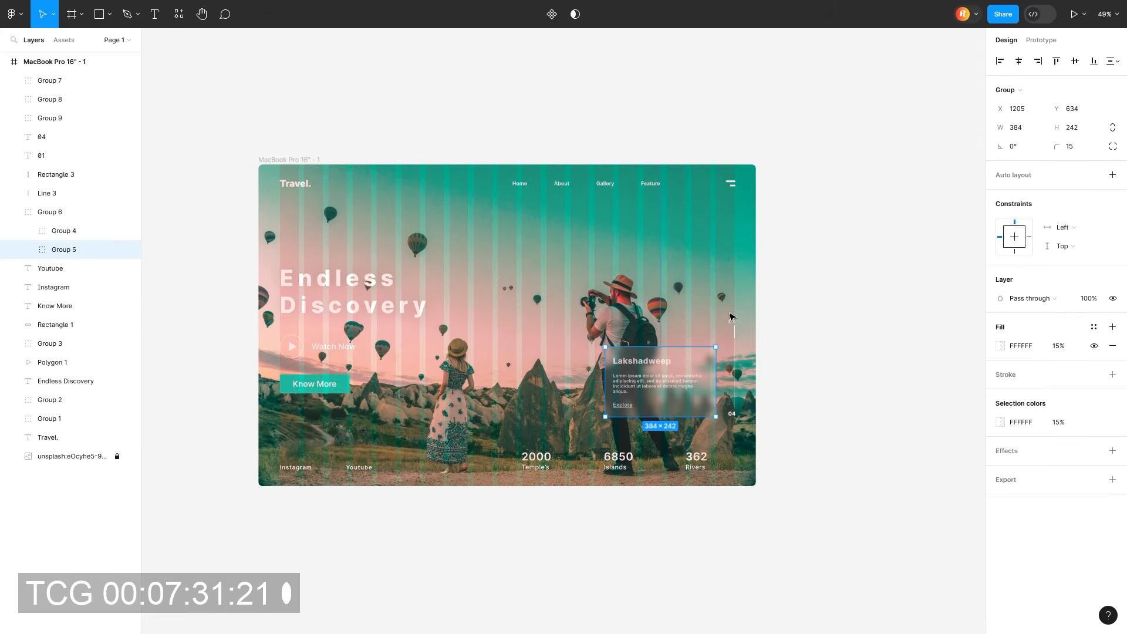
Remove the column layout grid from the MacBook Pro frame and reselect the frame
{"action": "left_click", "coordinate": [302, 184]}
{"action": "left_click", "coordinate": [1113, 260]}
{"action": "left_click", "coordinate": [832, 359]}
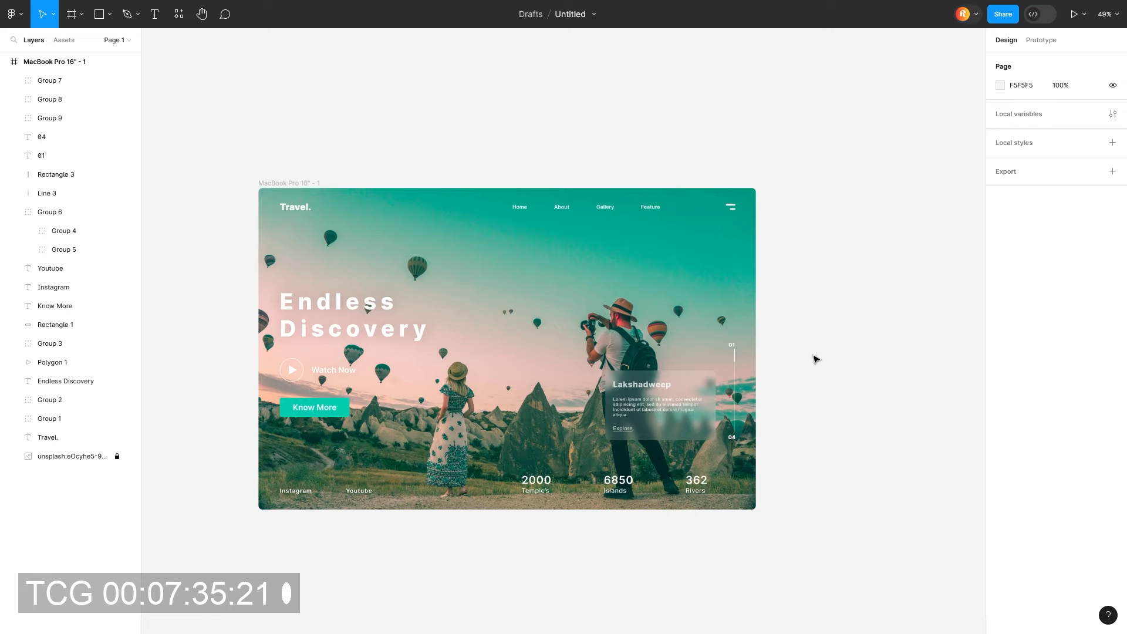
{"action": "left_click", "coordinate": [301, 183]}
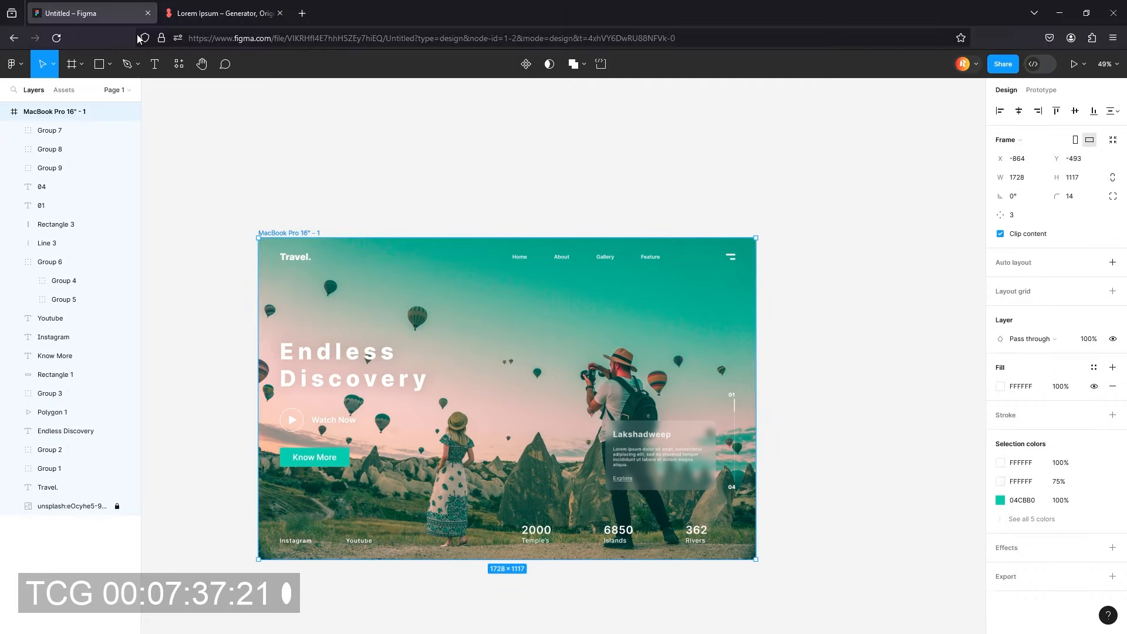
Draw a circle about 2296 × 2296 over the MacBook Pro frame, centred on it and extending past all its edges
{"action": "left_click", "coordinate": [110, 14]}
{"action": "left_click", "coordinate": [62, 88]}
{"action": "mouse_move", "coordinate": [263, 189]}
{"action": "left_mouse_down"}
{"action": "mouse_move", "coordinate": [920, 597]}
{"action": "mouse_move", "coordinate": [923, 623]}
{"action": "left_mouse_up"}
{"action": "mouse_move", "coordinate": [875, 630]}
{"action": "left_mouse_down"}
{"action": "mouse_move", "coordinate": [719, 448]}
{"action": "mouse_move", "coordinate": [789, 469]}
{"action": "left_mouse_up"}
Send the large circle backward to just above the background photo and shrink it to about 2134 × 2134 around its centre
{"action": "key", "text": "ctrl+bracketleft"}
{"action": "key", "text": "ctrl+bracketleft"}
{"action": "key", "text": "ctrl+bracketleft"}
{"action": "key", "text": "ctrl+bracketleft"}
{"action": "key", "text": "ctrl+bracketleft"}
{"action": "key", "text": "ctrl+bracketleft"}
{"action": "key", "text": "ctrl+bracketleft"}
{"action": "key", "text": "ctrl+bracketleft"}
{"action": "key", "text": "ctrl+bracketleft"}
{"action": "key", "text": "ctrl+bracketleft"}
{"action": "key", "text": "ctrl+bracketleft"}
{"action": "key", "text": "ctrl+bracketleft"}
{"action": "key", "text": "ctrl+bracketleft"}
{"action": "key", "text": "ctrl+bracketleft"}
{"action": "key", "text": "ctrl+bracketleft"}
{"action": "key", "text": "ctrl+bracketleft"}
{"action": "key", "text": "ctrl+bracketleft"}
{"action": "key", "text": "ctrl+bracketleft"}
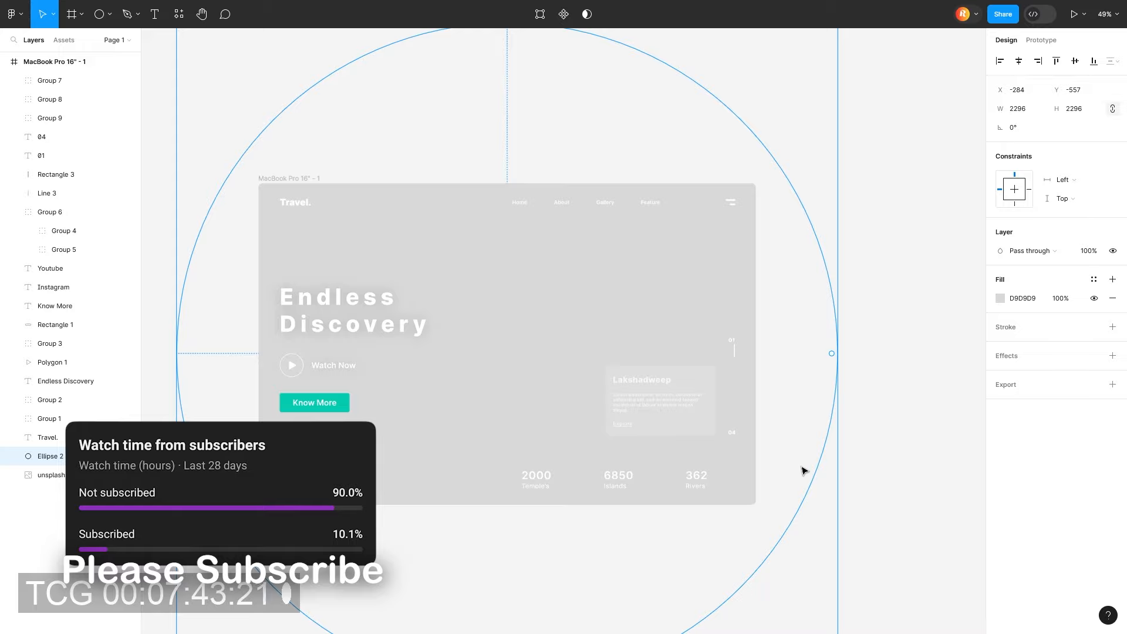
{"action": "left_click_drag", "start_coordinate": [841, 390], "coordinate": [814, 384]}
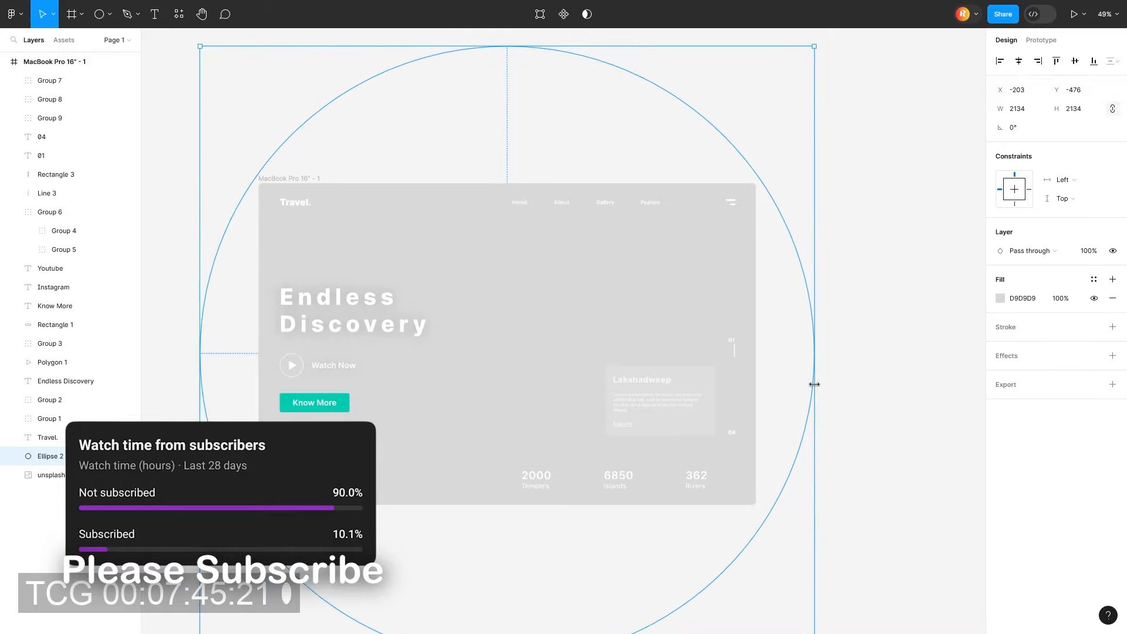
Change the large circle's fill to a radial gradient using colour B48D8D, fading to transparent
{"action": "left_click", "coordinate": [1002, 300]}
{"action": "left_click_drag", "start_coordinate": [868, 431], "coordinate": [876, 372]}
{"action": "left_click", "coordinate": [876, 319]}
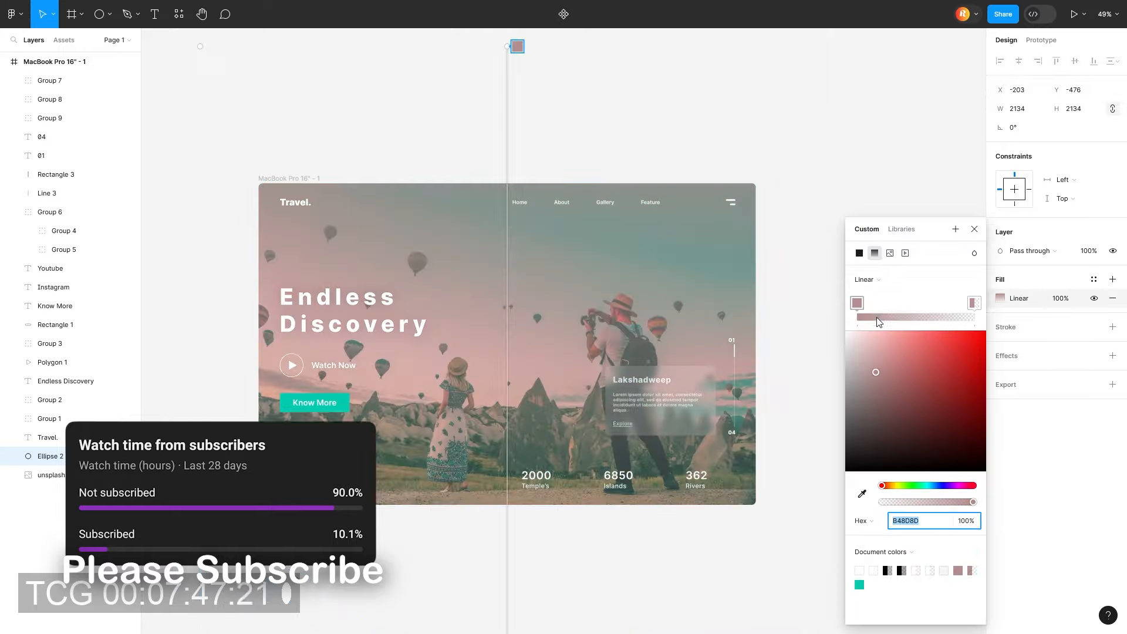
{"action": "left_click", "coordinate": [879, 287]}
{"action": "left_click", "coordinate": [880, 300]}
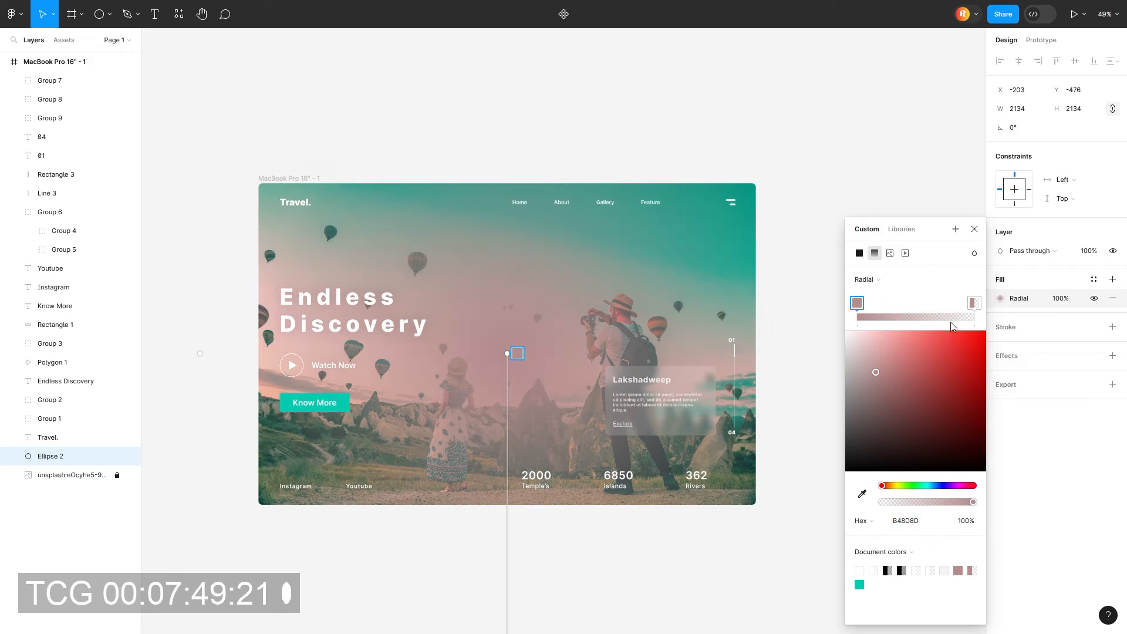
Shift the gradient's transparent stop inward so the centre stays clear, and set the outer stop to 000000 at 31% opacity
{"action": "left_click_drag", "start_coordinate": [975, 302], "coordinate": [901, 301]}
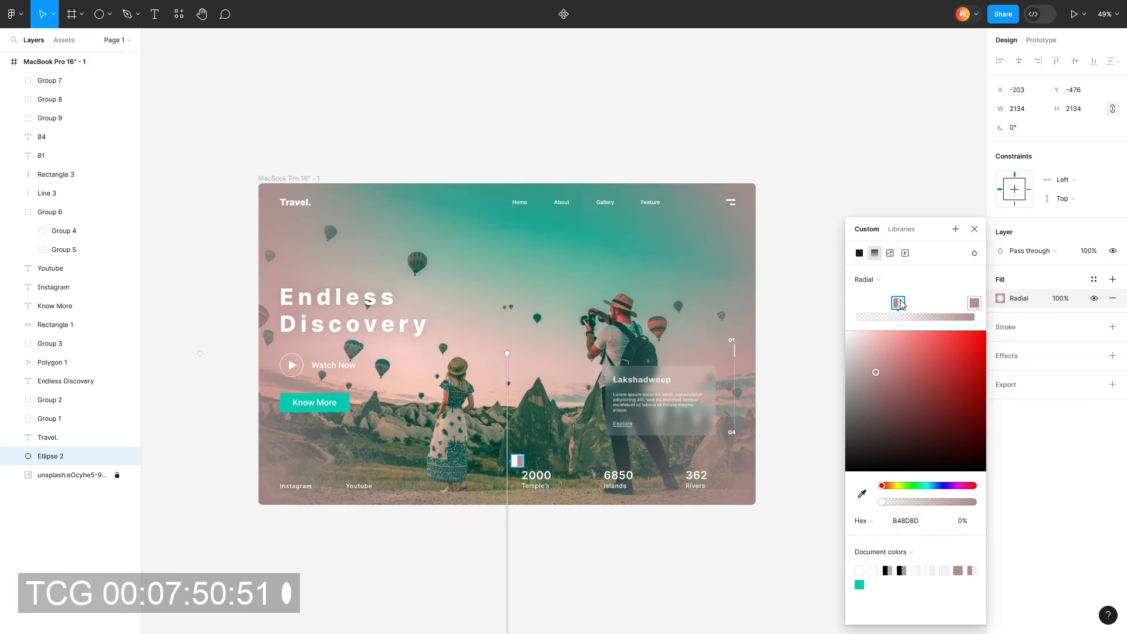
{"action": "left_click", "coordinate": [974, 303]}
{"action": "left_click_drag", "start_coordinate": [876, 372], "coordinate": [836, 512]}
{"action": "left_click_drag", "start_coordinate": [976, 503], "coordinate": [910, 461]}
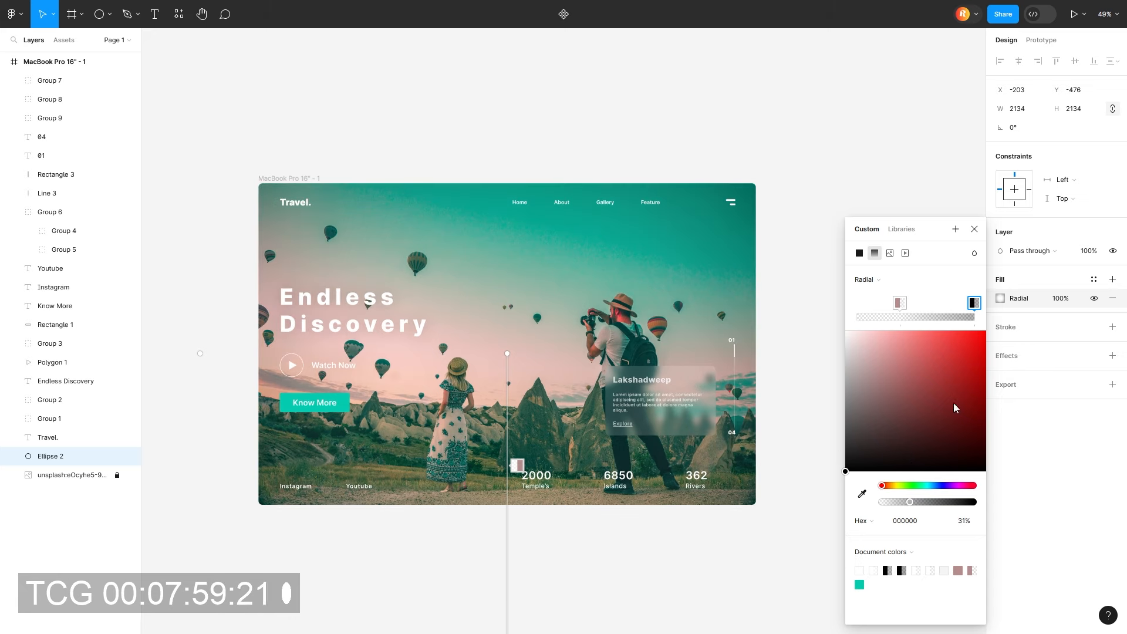